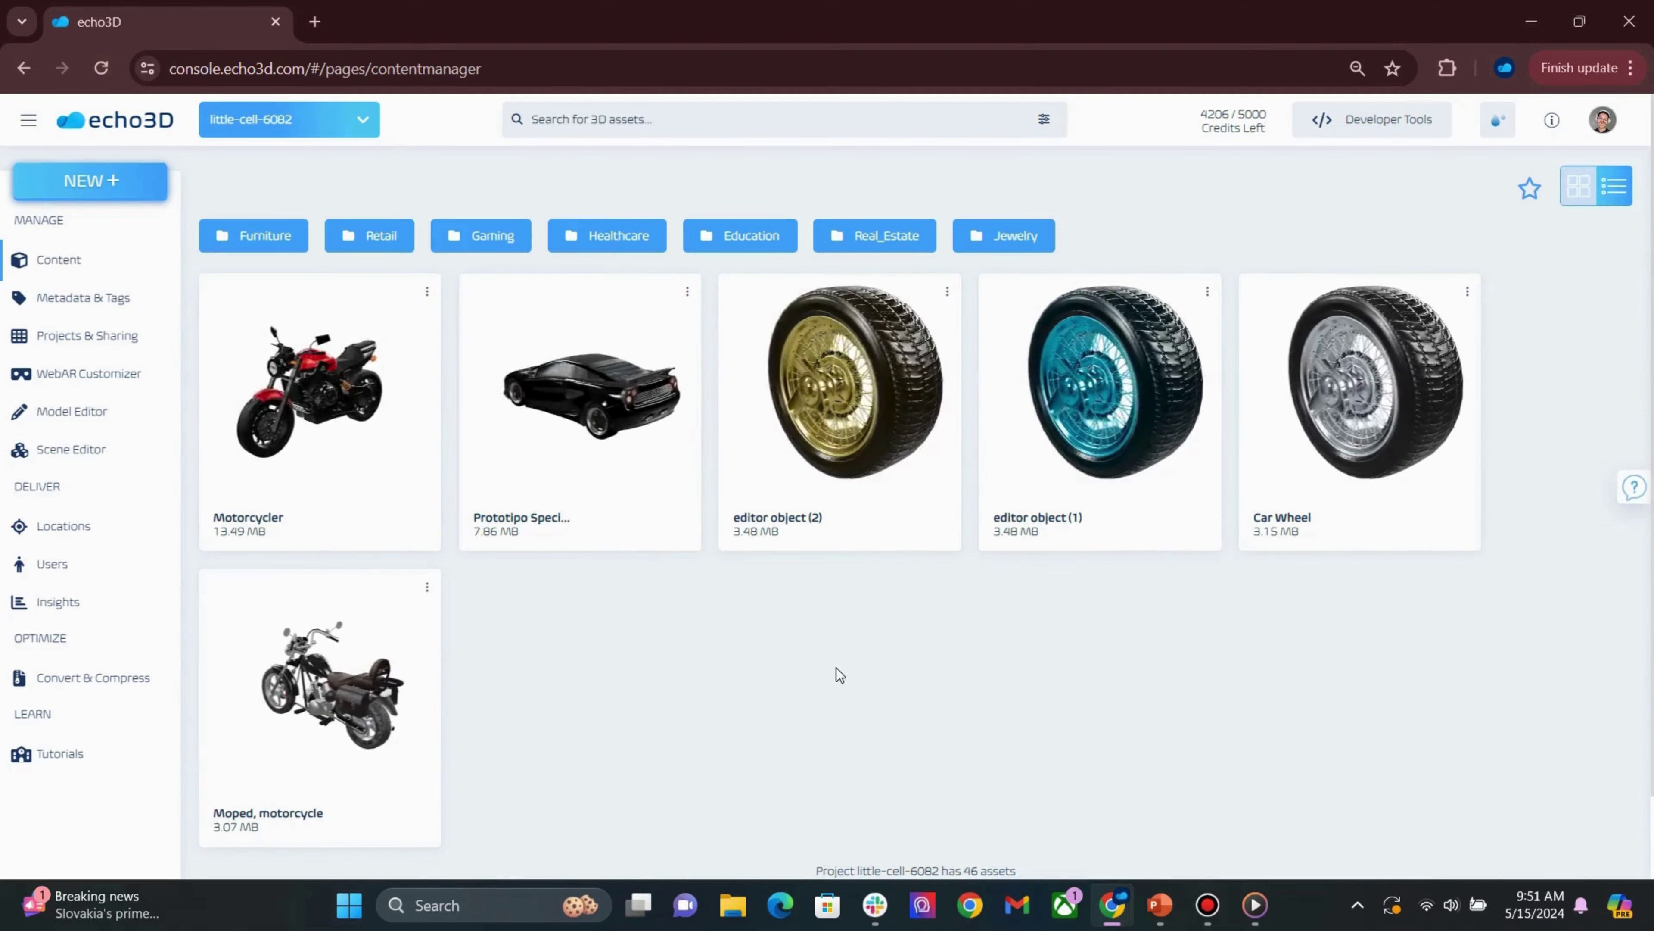
# Step: Examine the list of available projects and the sources offered for uploading new assets
pyautogui.moveTo(204, 120); pyautogui.dragTo(311, 124)
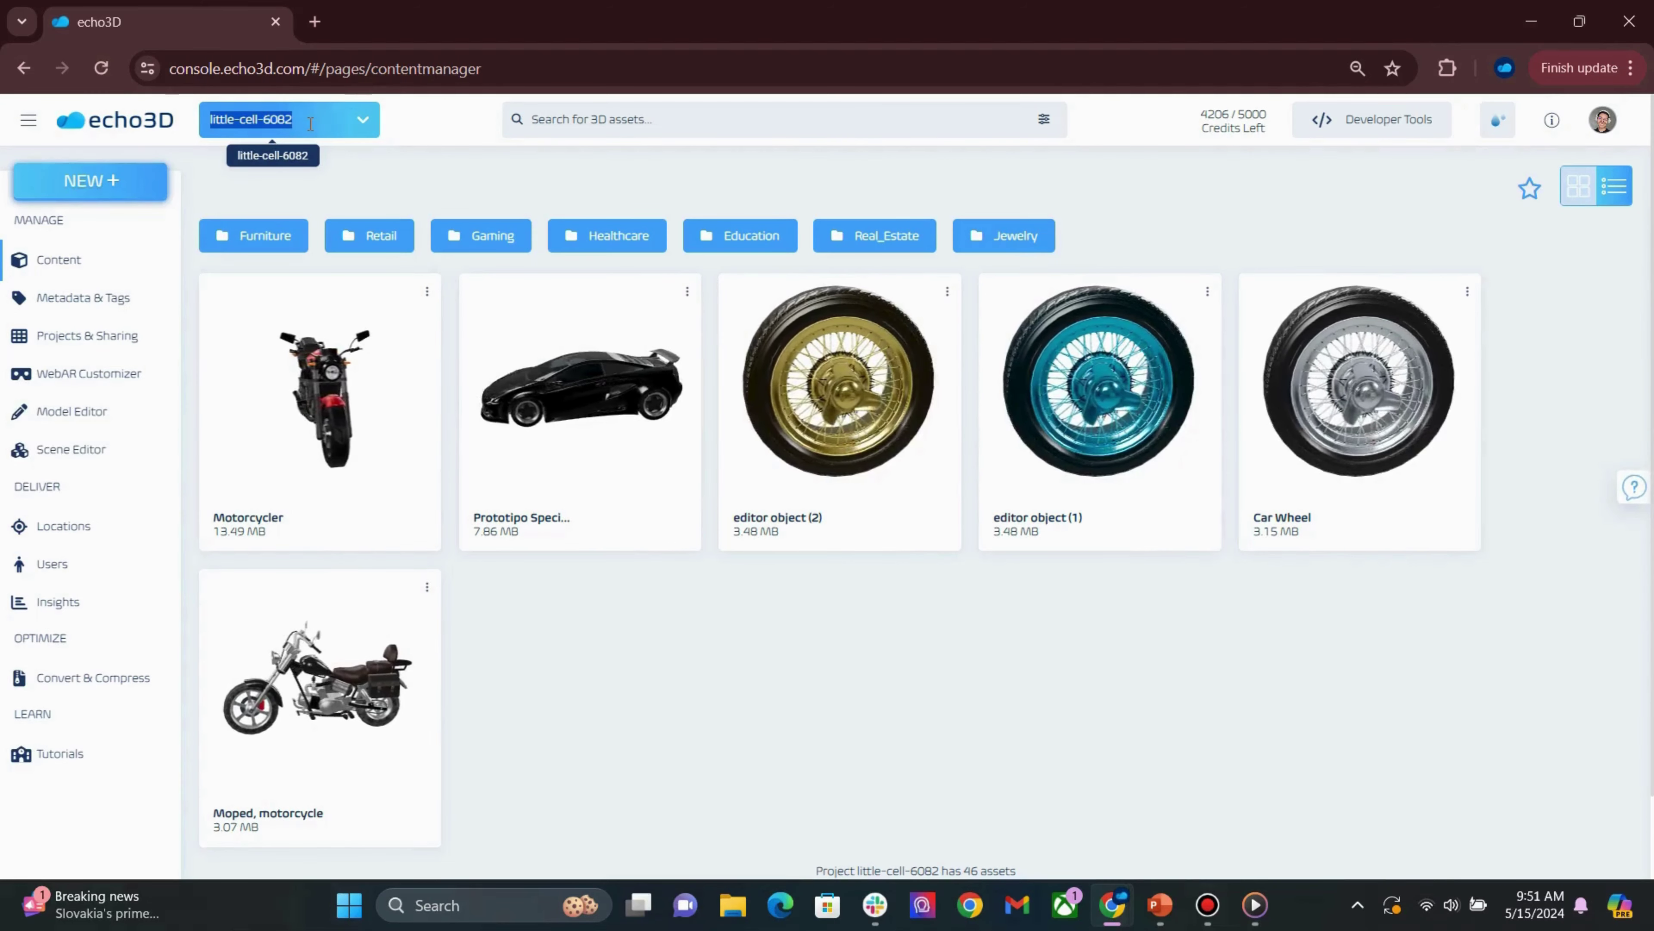
pyautogui.click(363, 121)
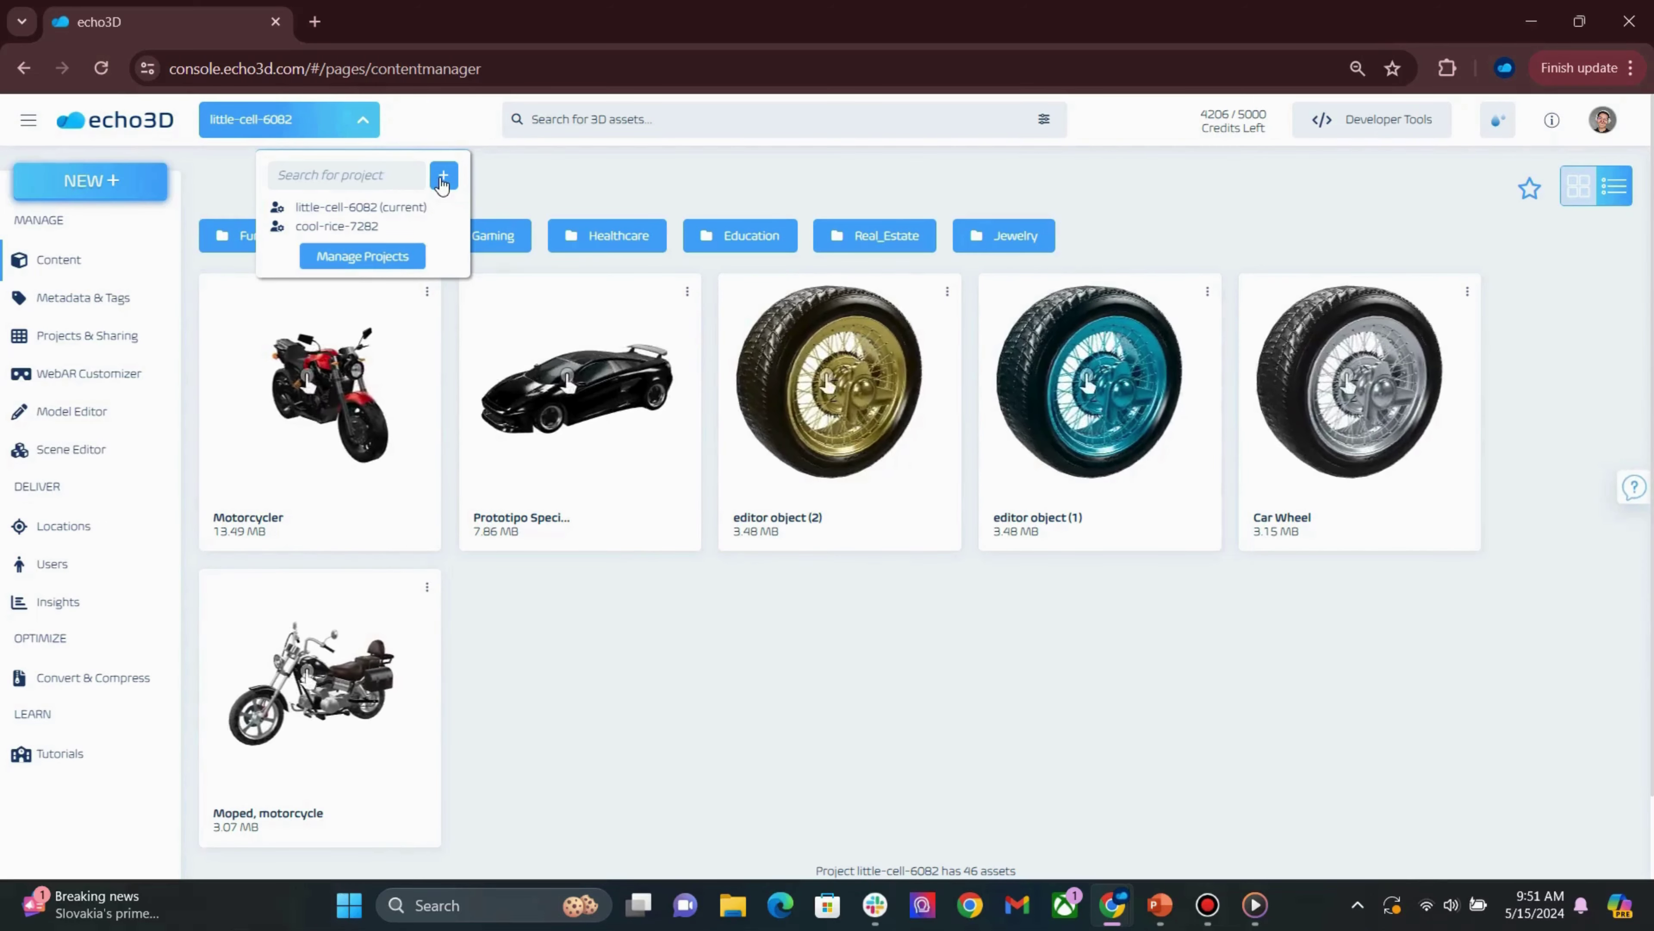
pyautogui.click(591, 598)
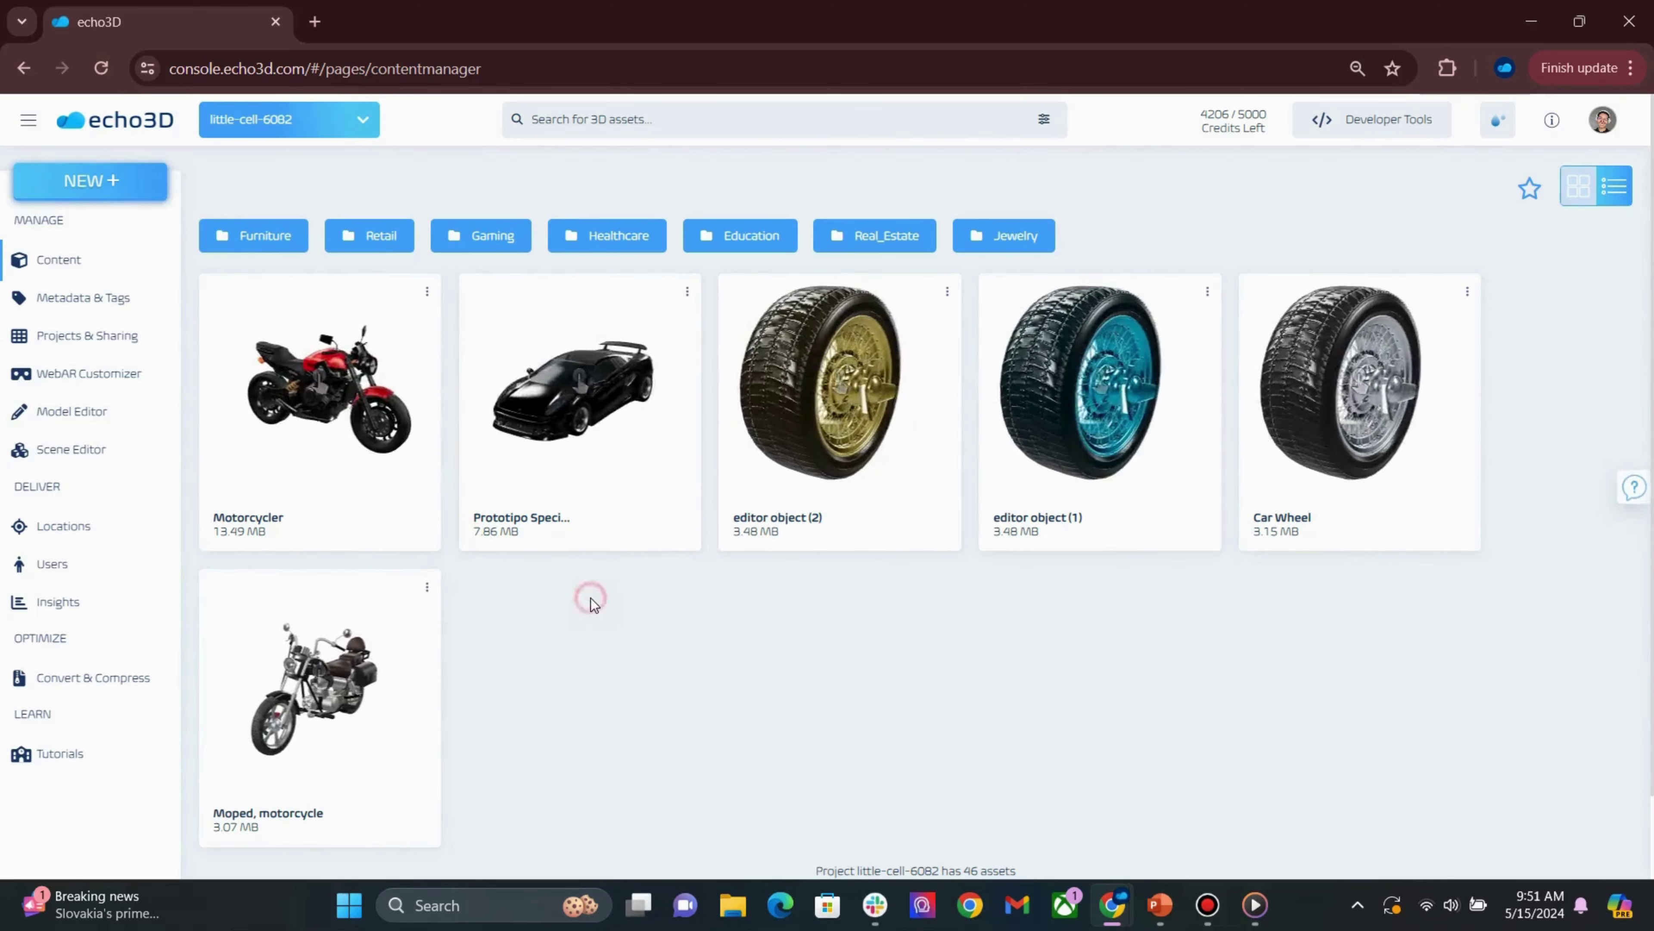
pyautogui.click(136, 194)
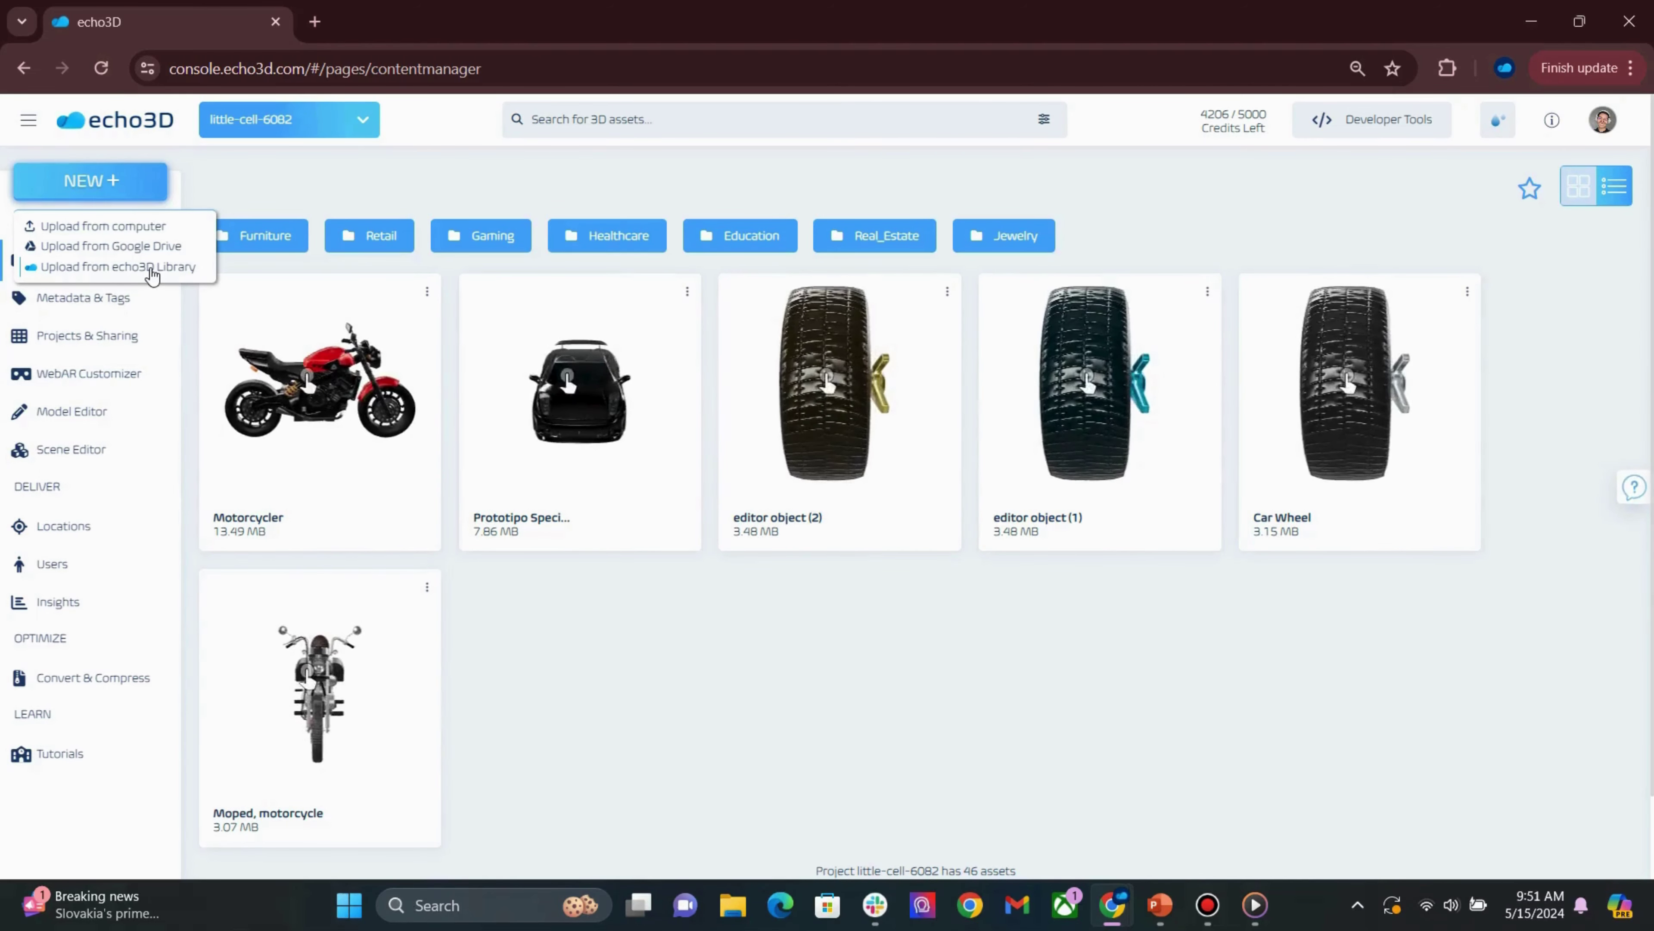
pyautogui.click(511, 572)
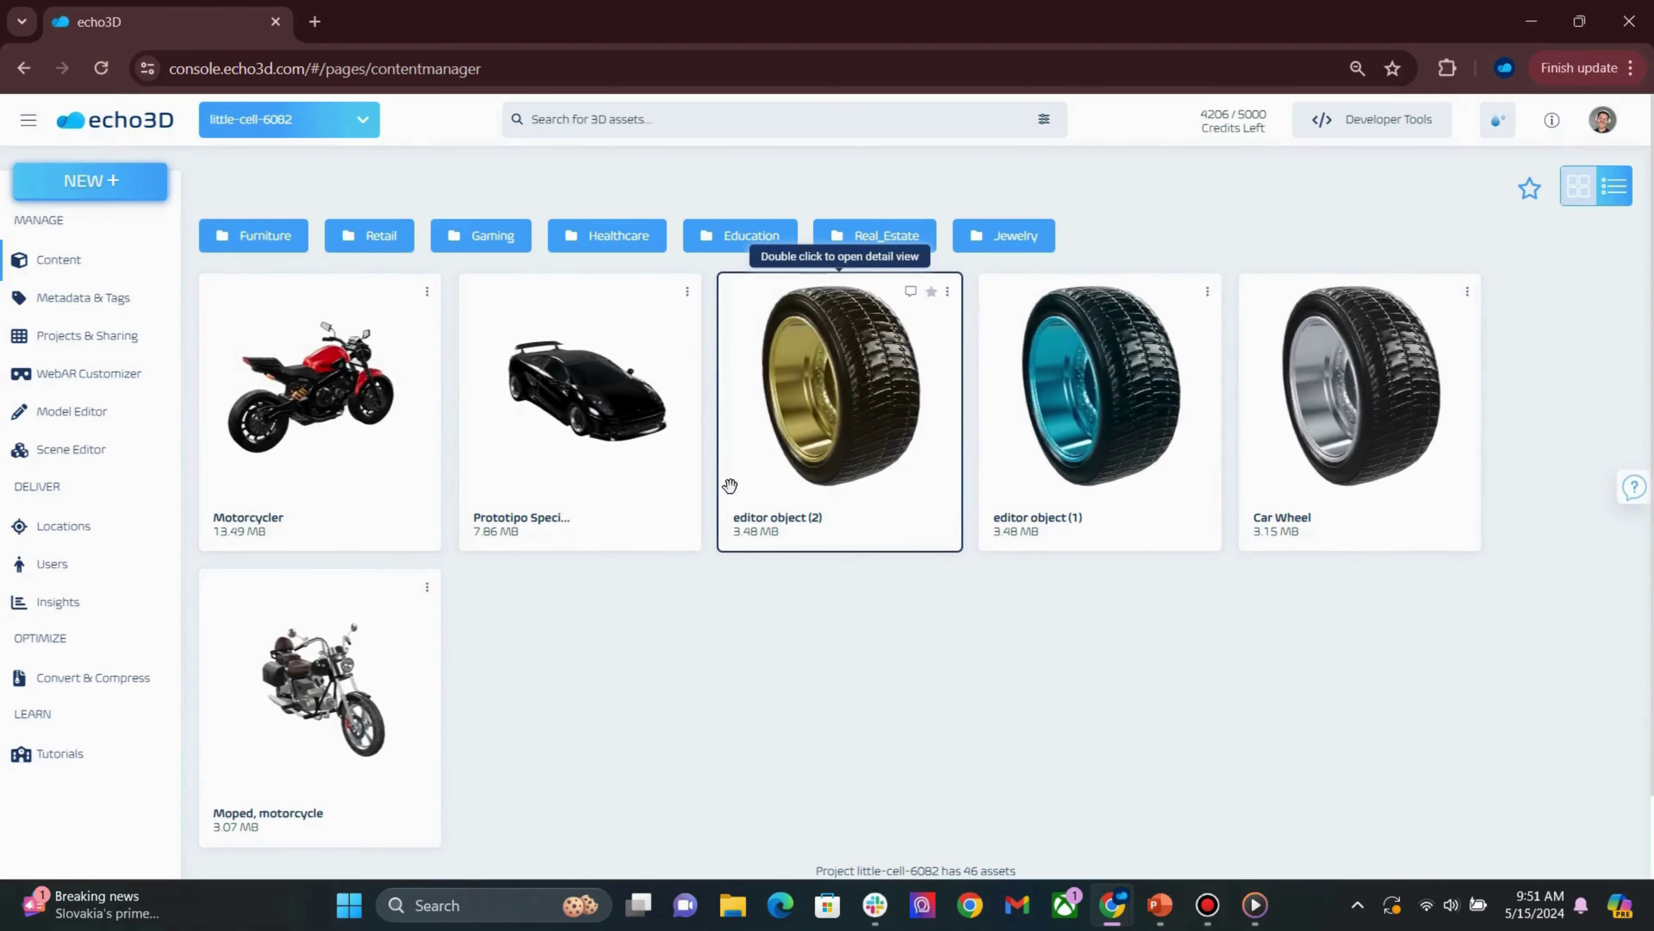
# Step: View the details of the Prototipo Speciale '95 car, rotate its 3D preview, and close the details
pyautogui.doubleClick(646, 457)
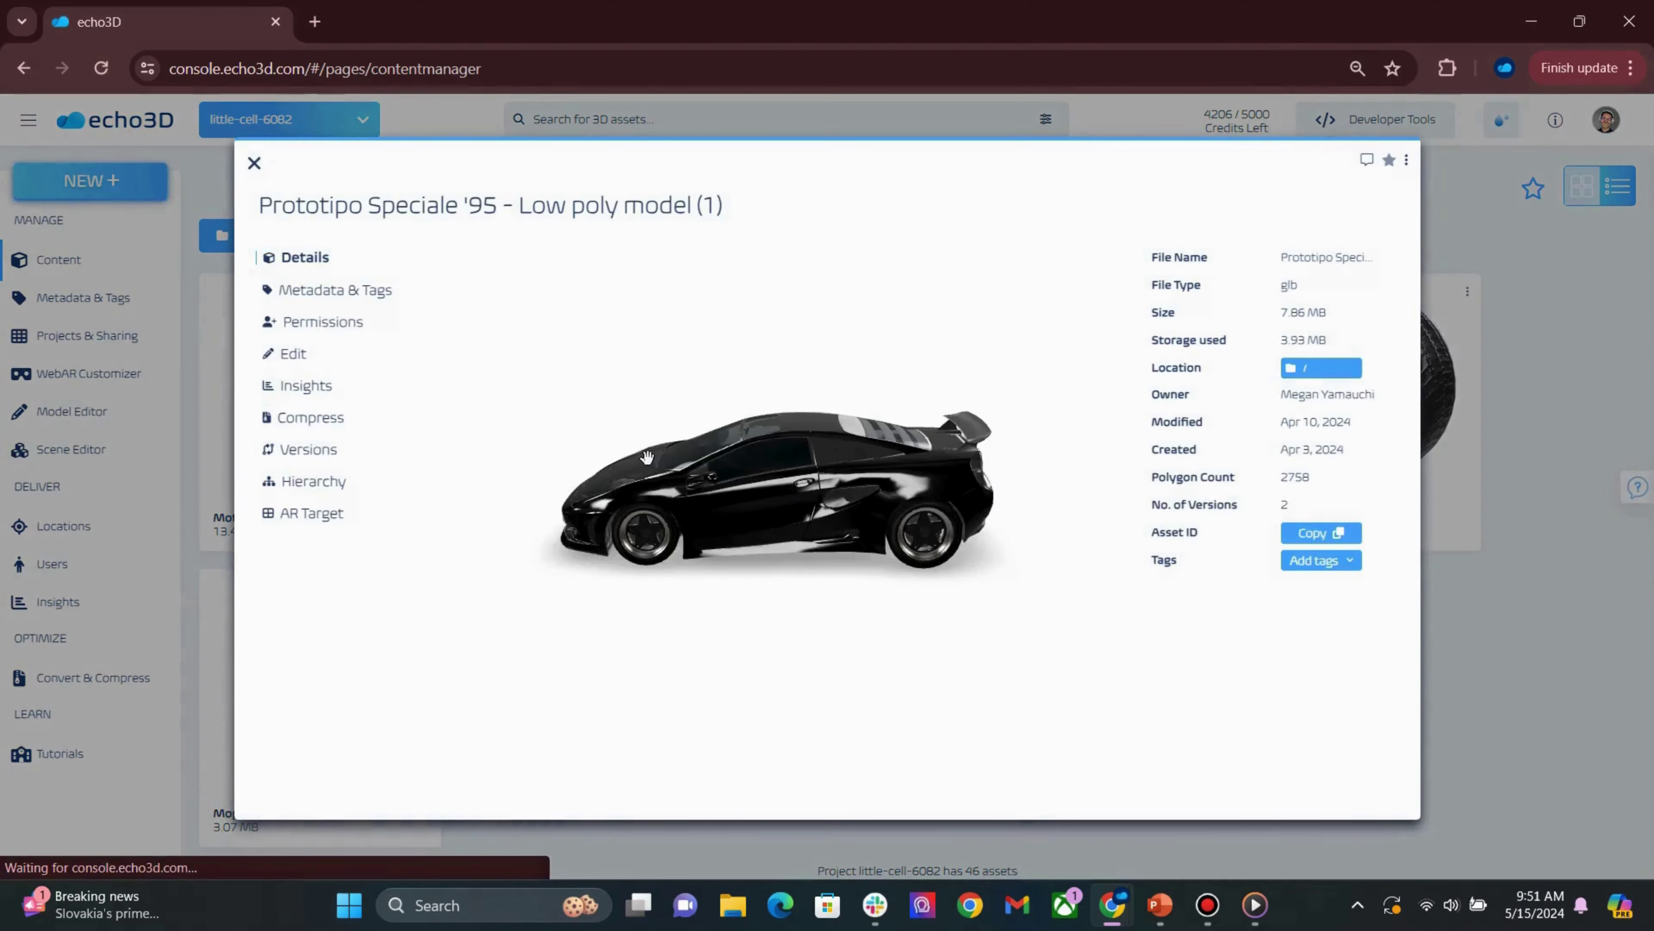
pyautogui.moveTo(647, 457); pyautogui.dragTo(716, 487)
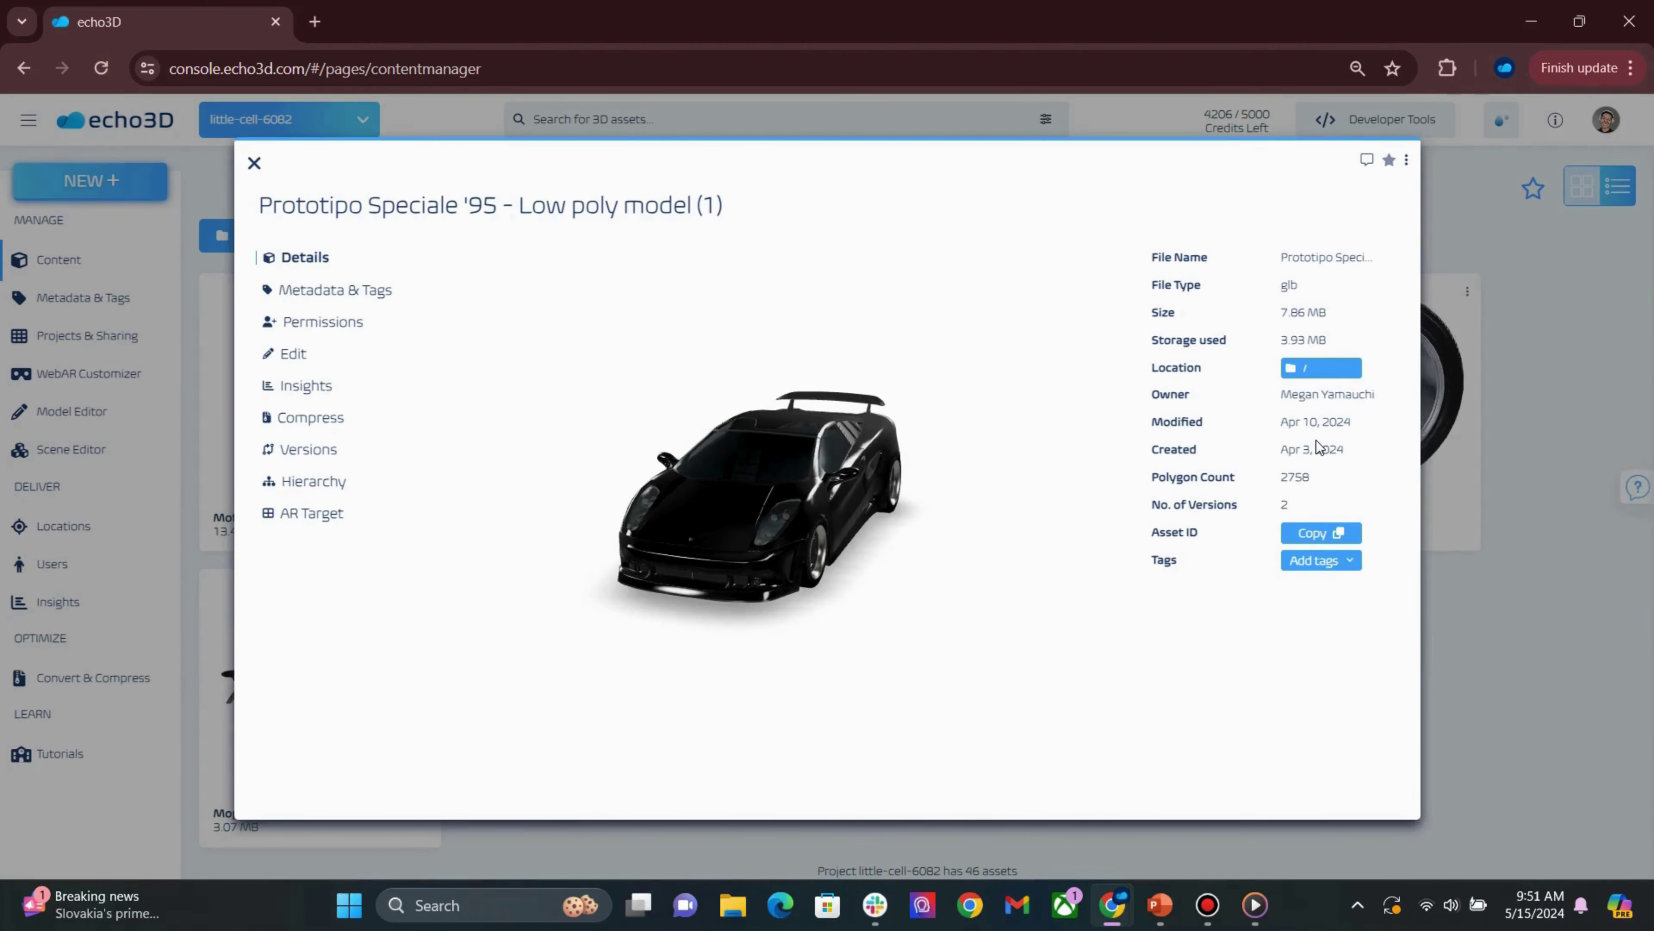
pyautogui.click(1506, 636)
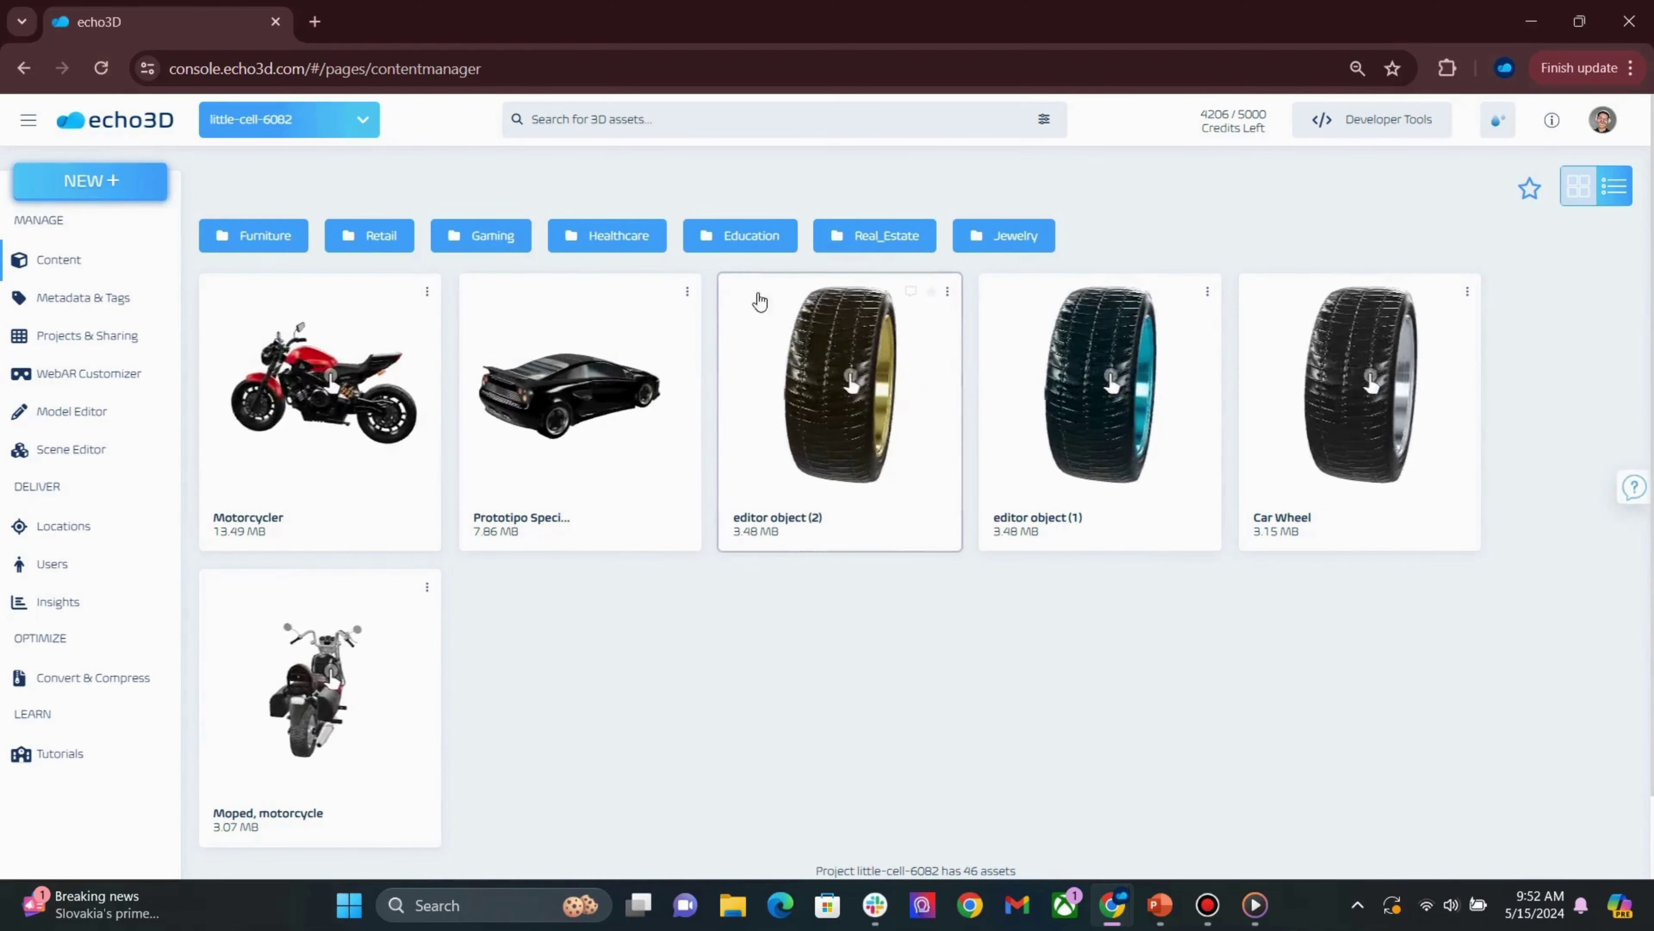
# Step: View the folder options for organizing the Prototipo Speciale car and open the developer tools
pyautogui.click(687, 291)
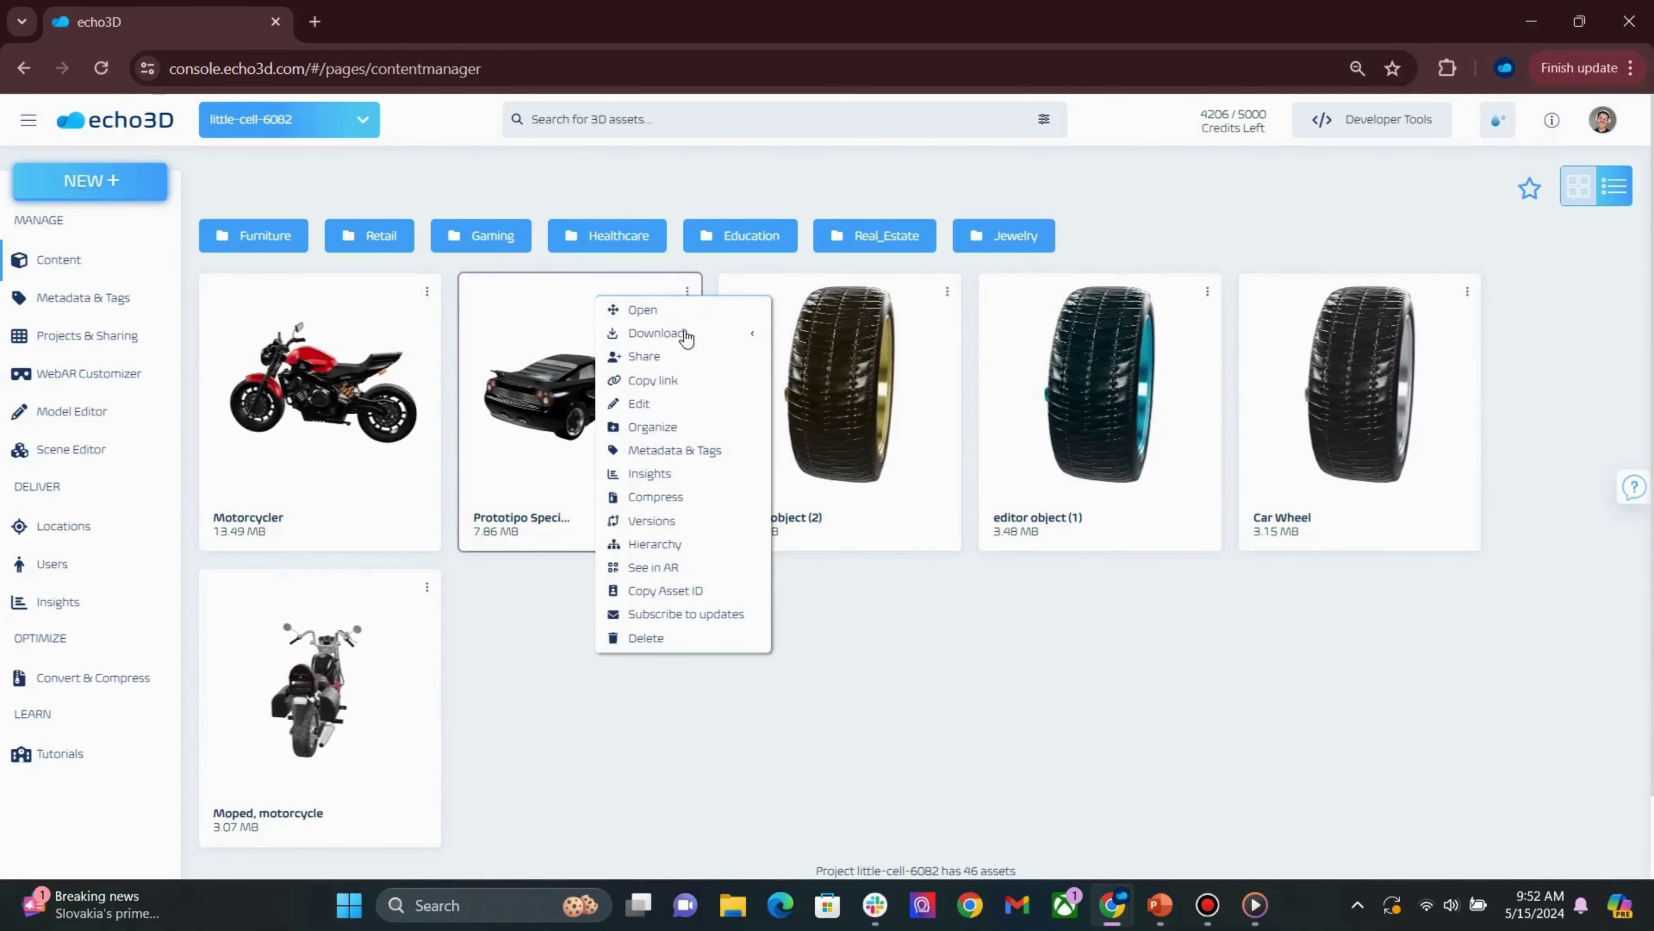
pyautogui.click(652, 426)
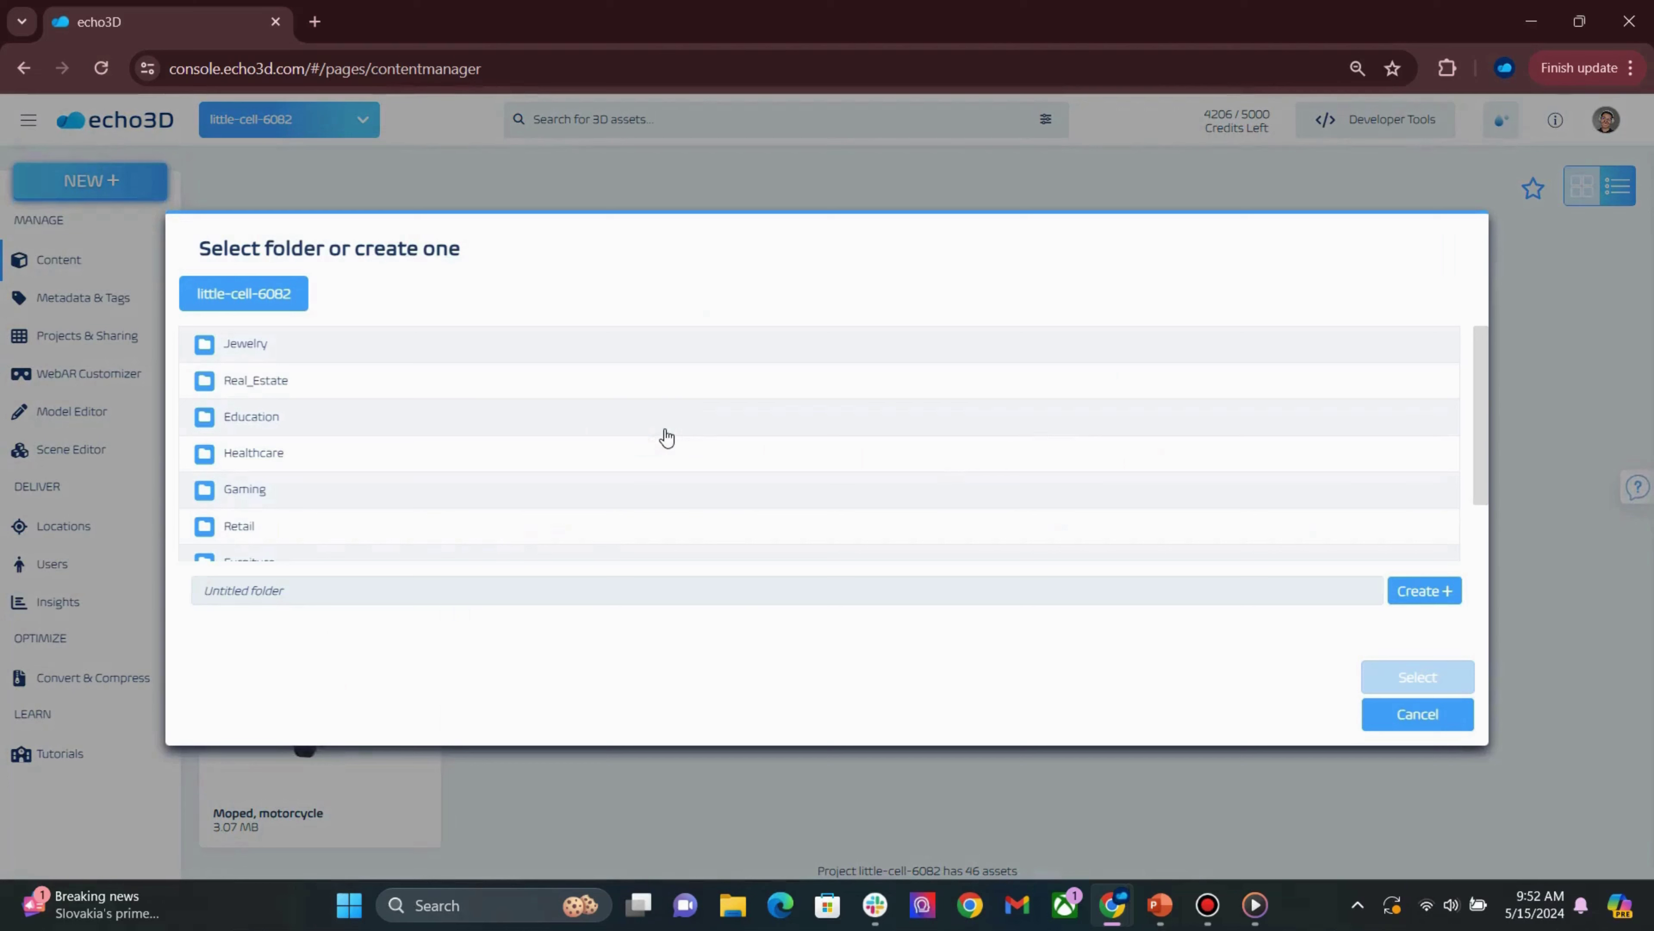
pyautogui.click(654, 588)
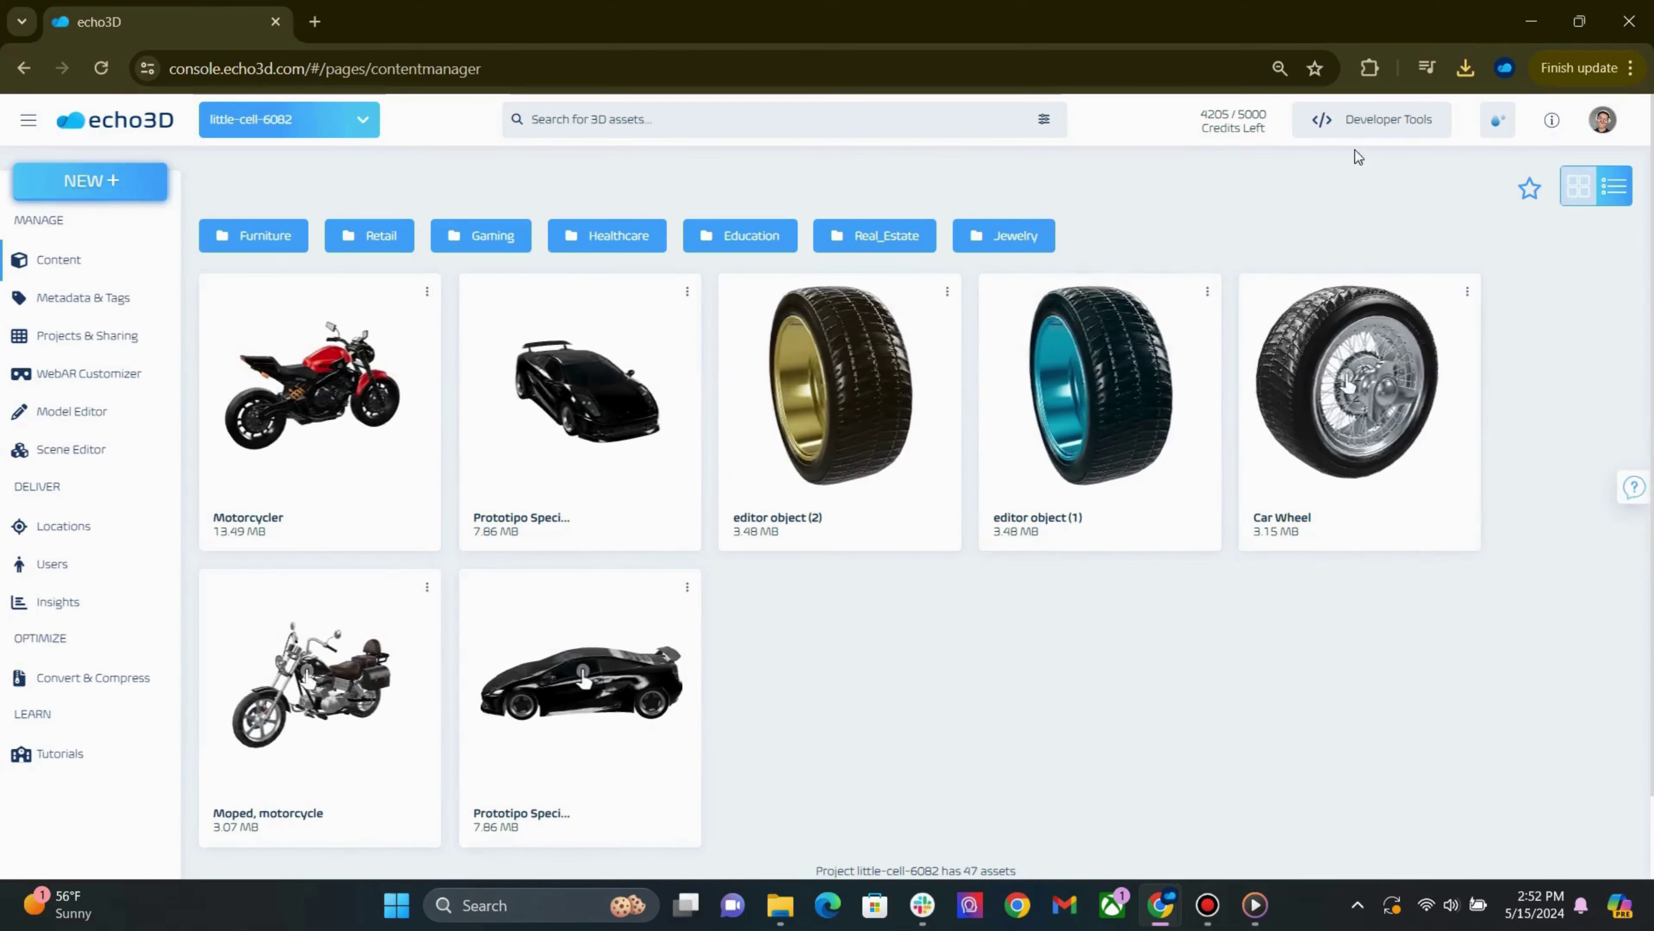
pyautogui.click(1407, 120)
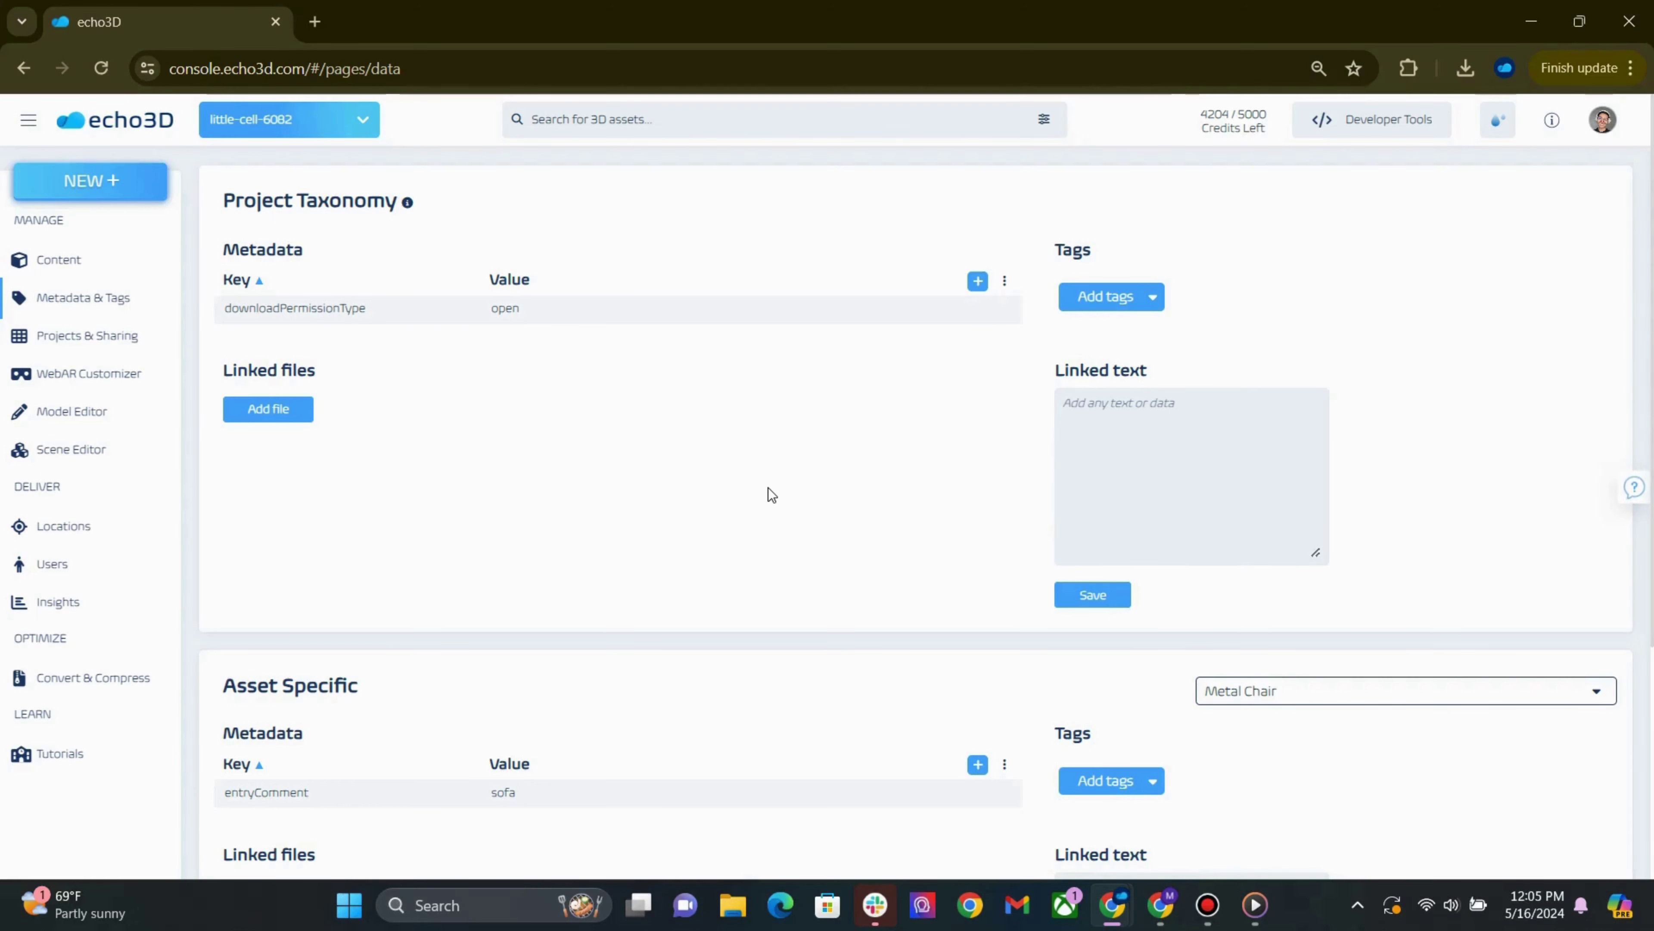
# Step: Start a new asset-specific metadata entry for Metal Chair and view the predefined metadata keys
pyautogui.scroll(-5, 768, 488)
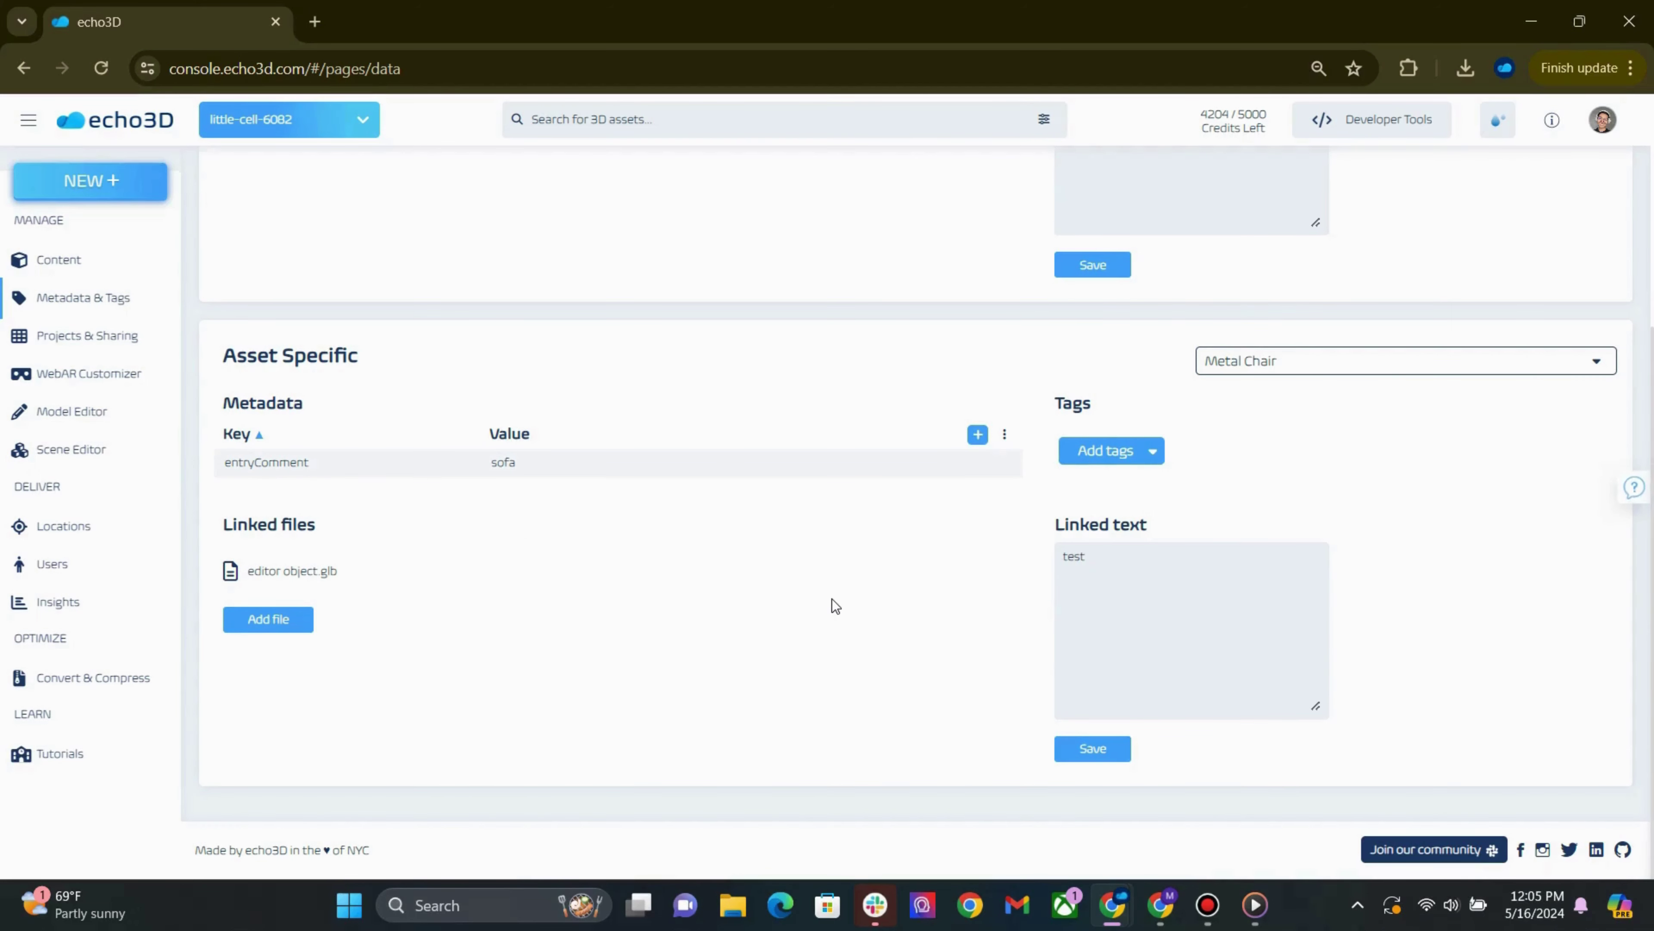
pyautogui.click(978, 435)
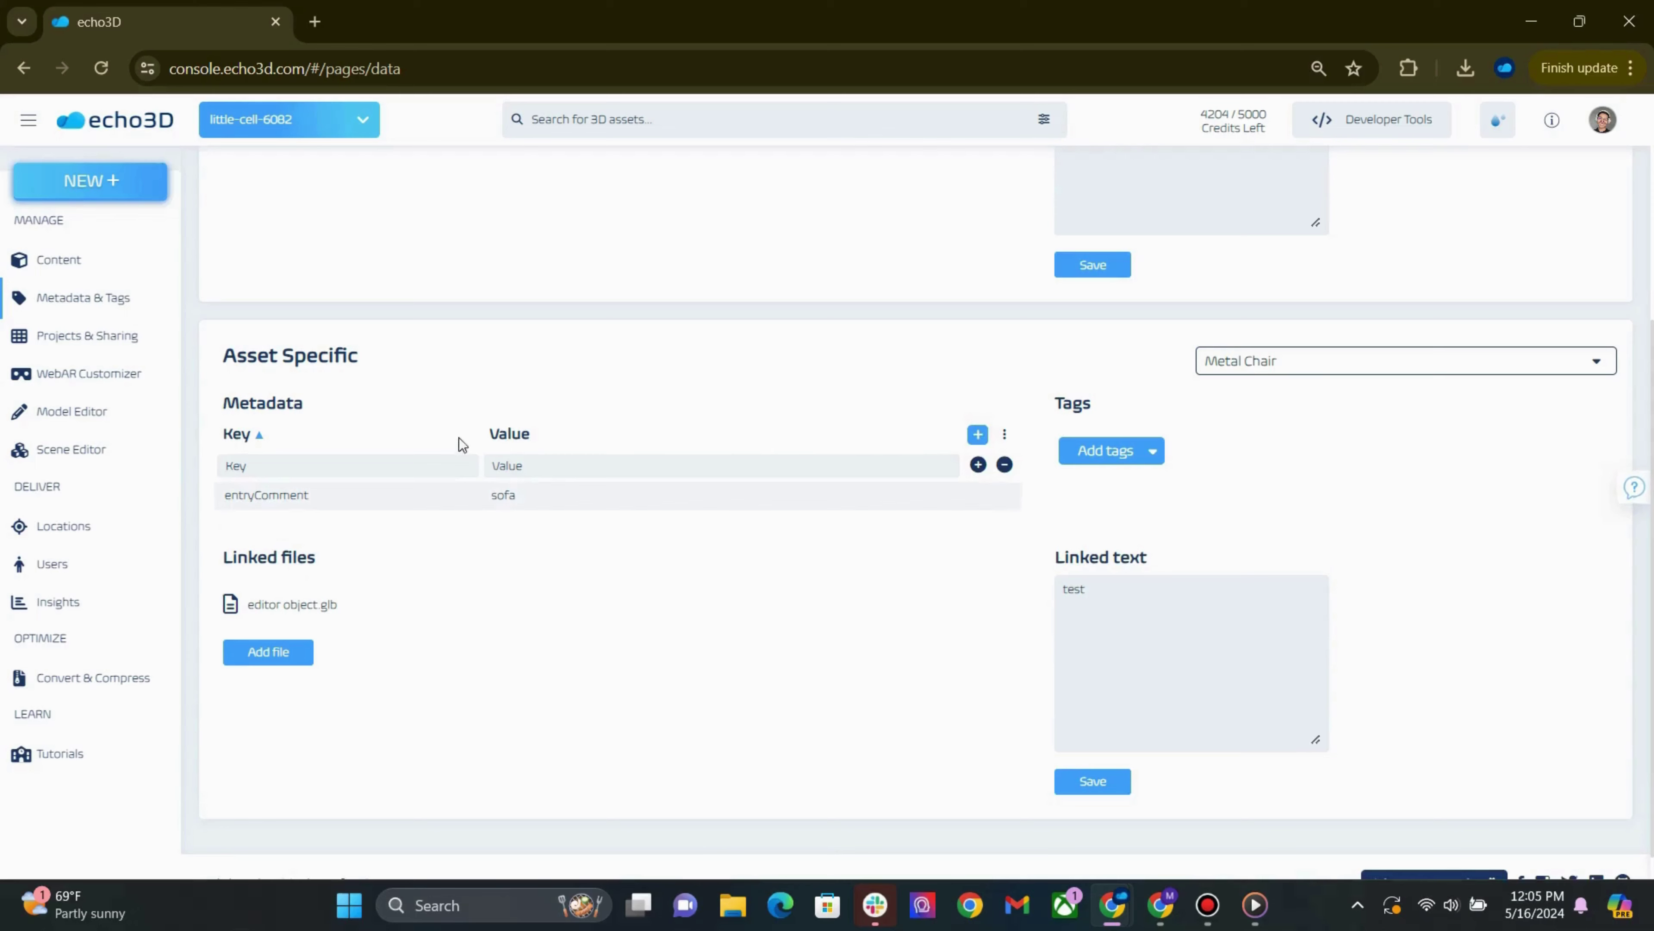
pyautogui.click(462, 465)
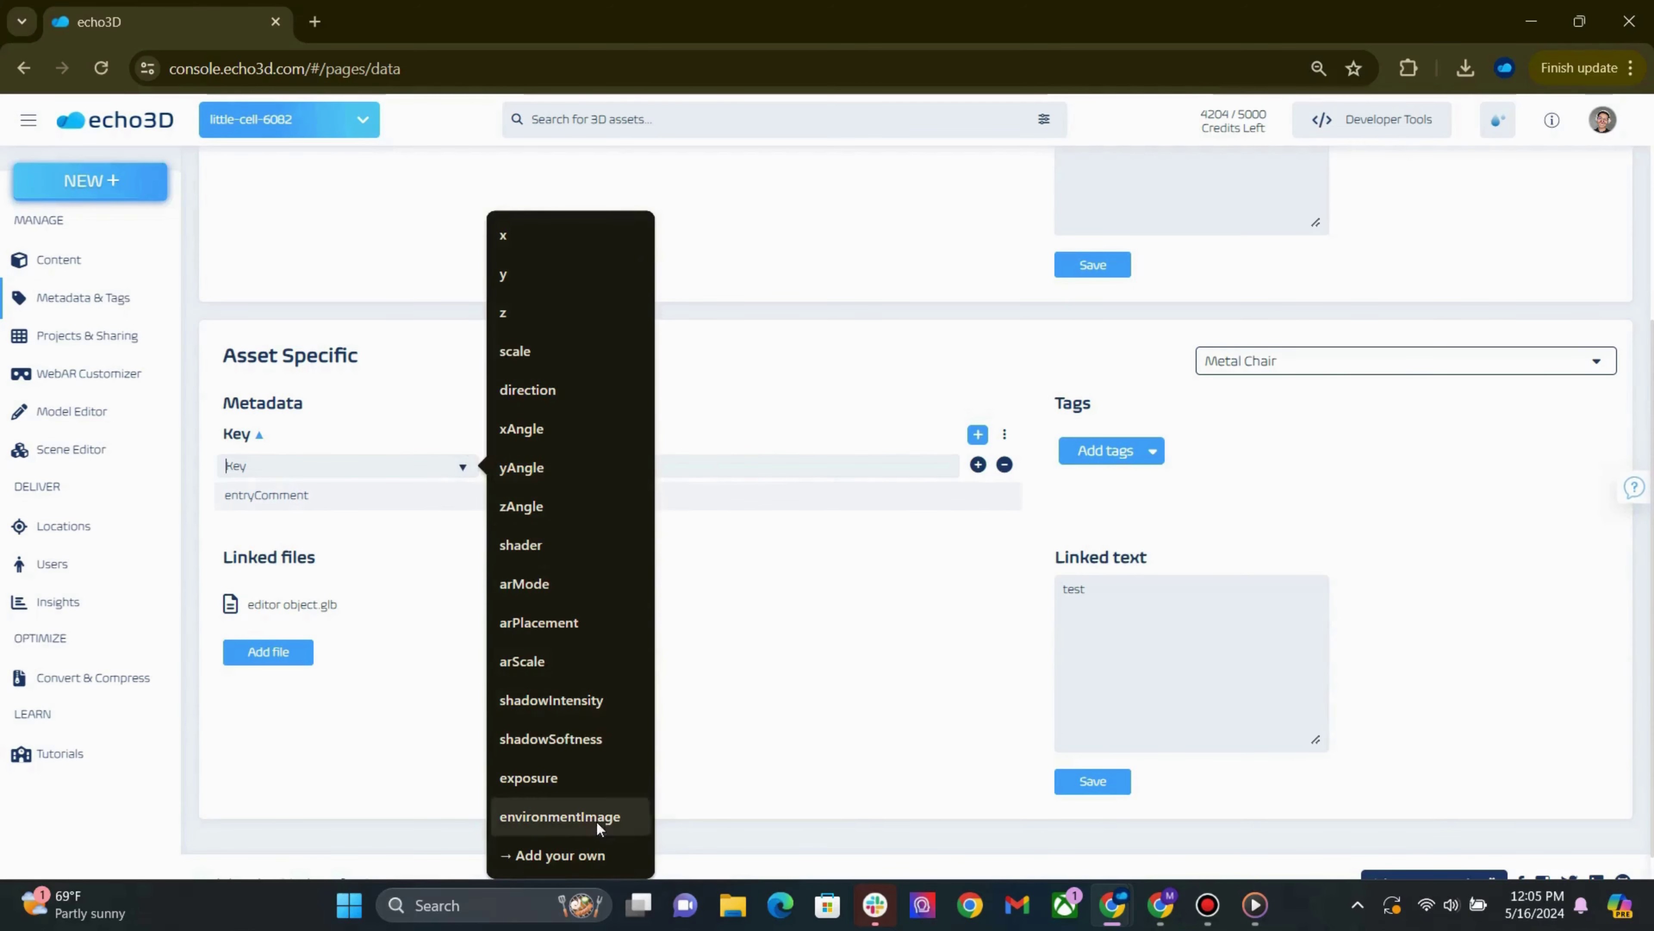
pyautogui.click(769, 468)
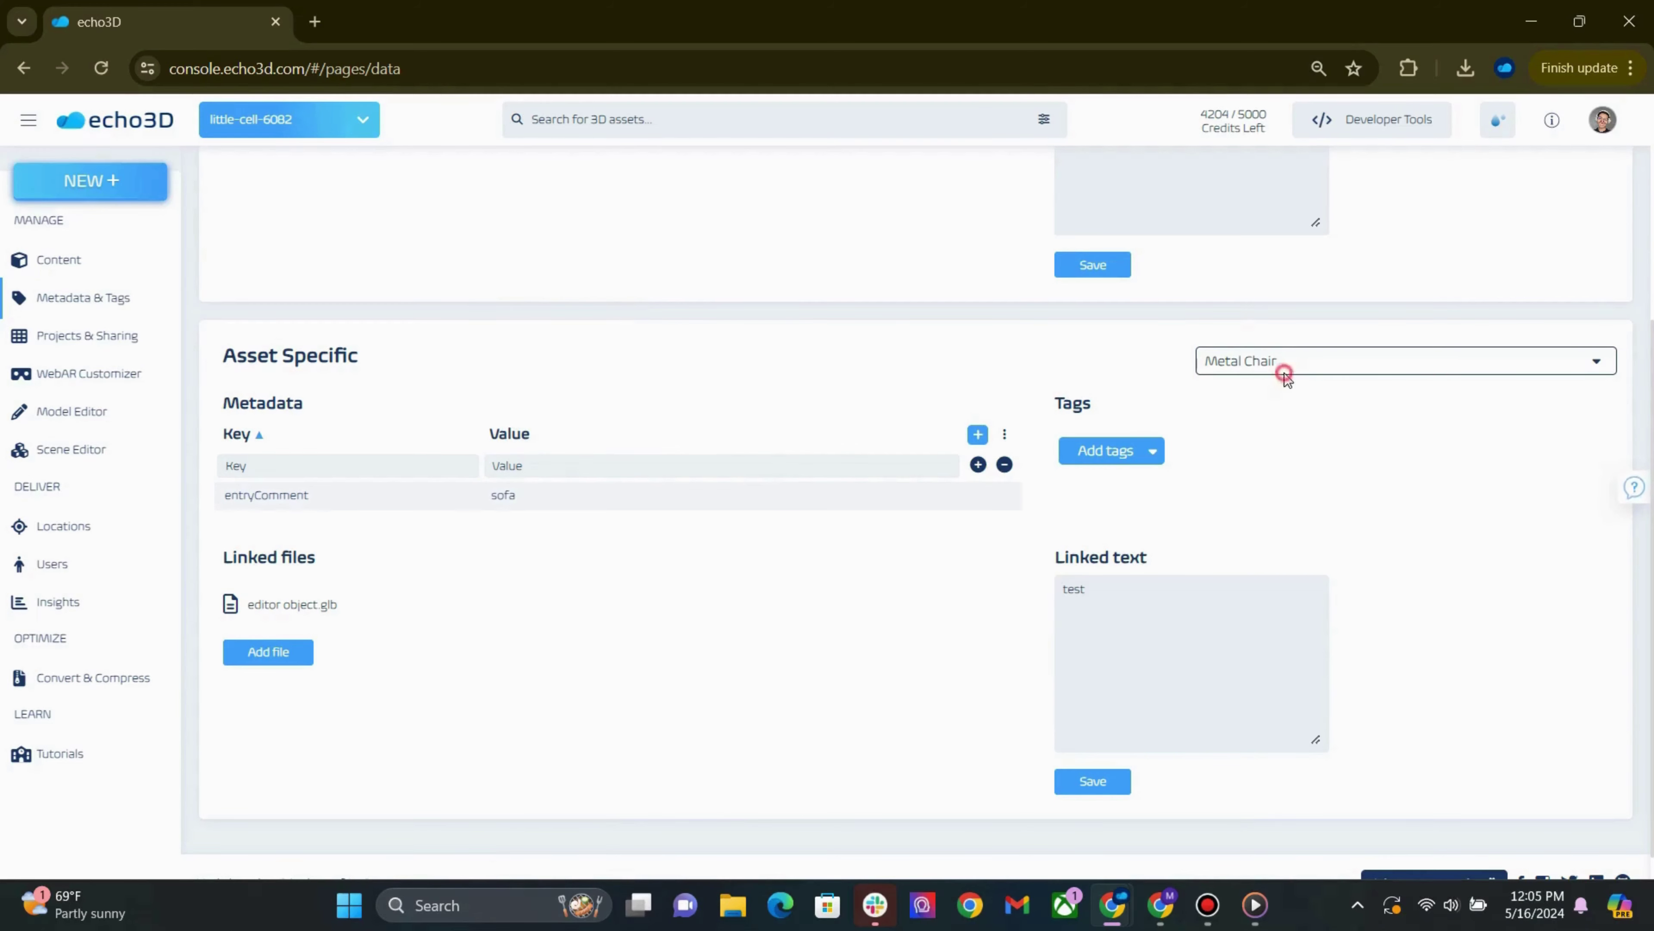
# Step: Select the RayBan - Round Double Bridge asset and fill in a metadata entry with key scale and value 5
pyautogui.click(1283, 375)
pyautogui.scroll(-10, 853, 539)
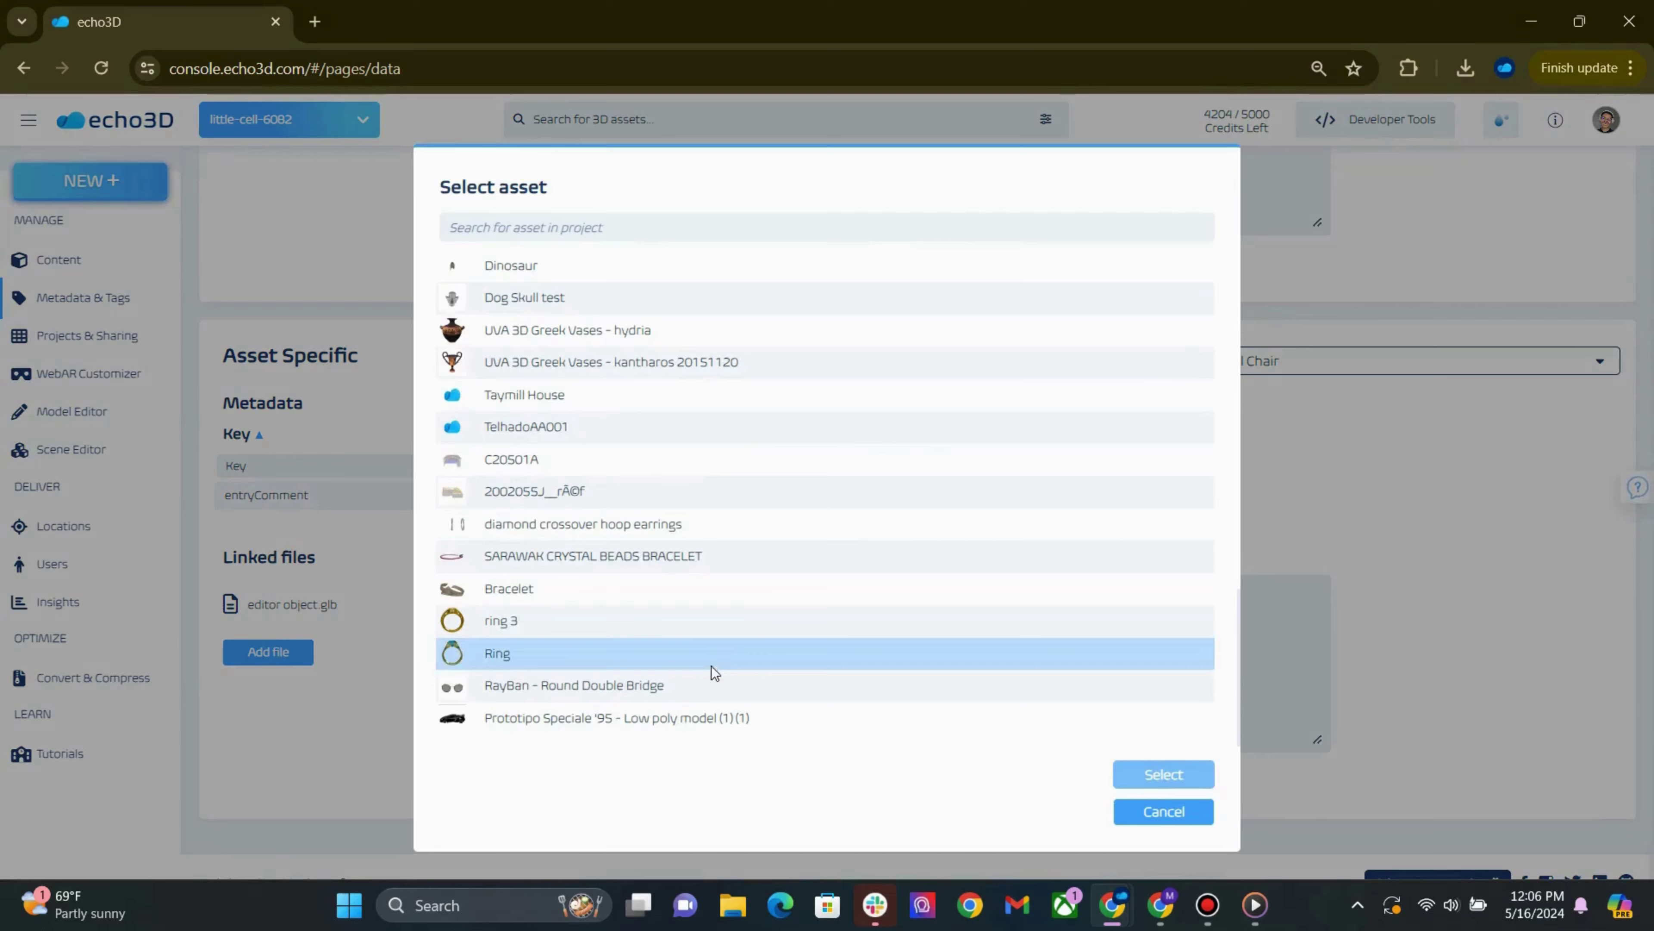
pyautogui.click(703, 684)
pyautogui.click(1149, 773)
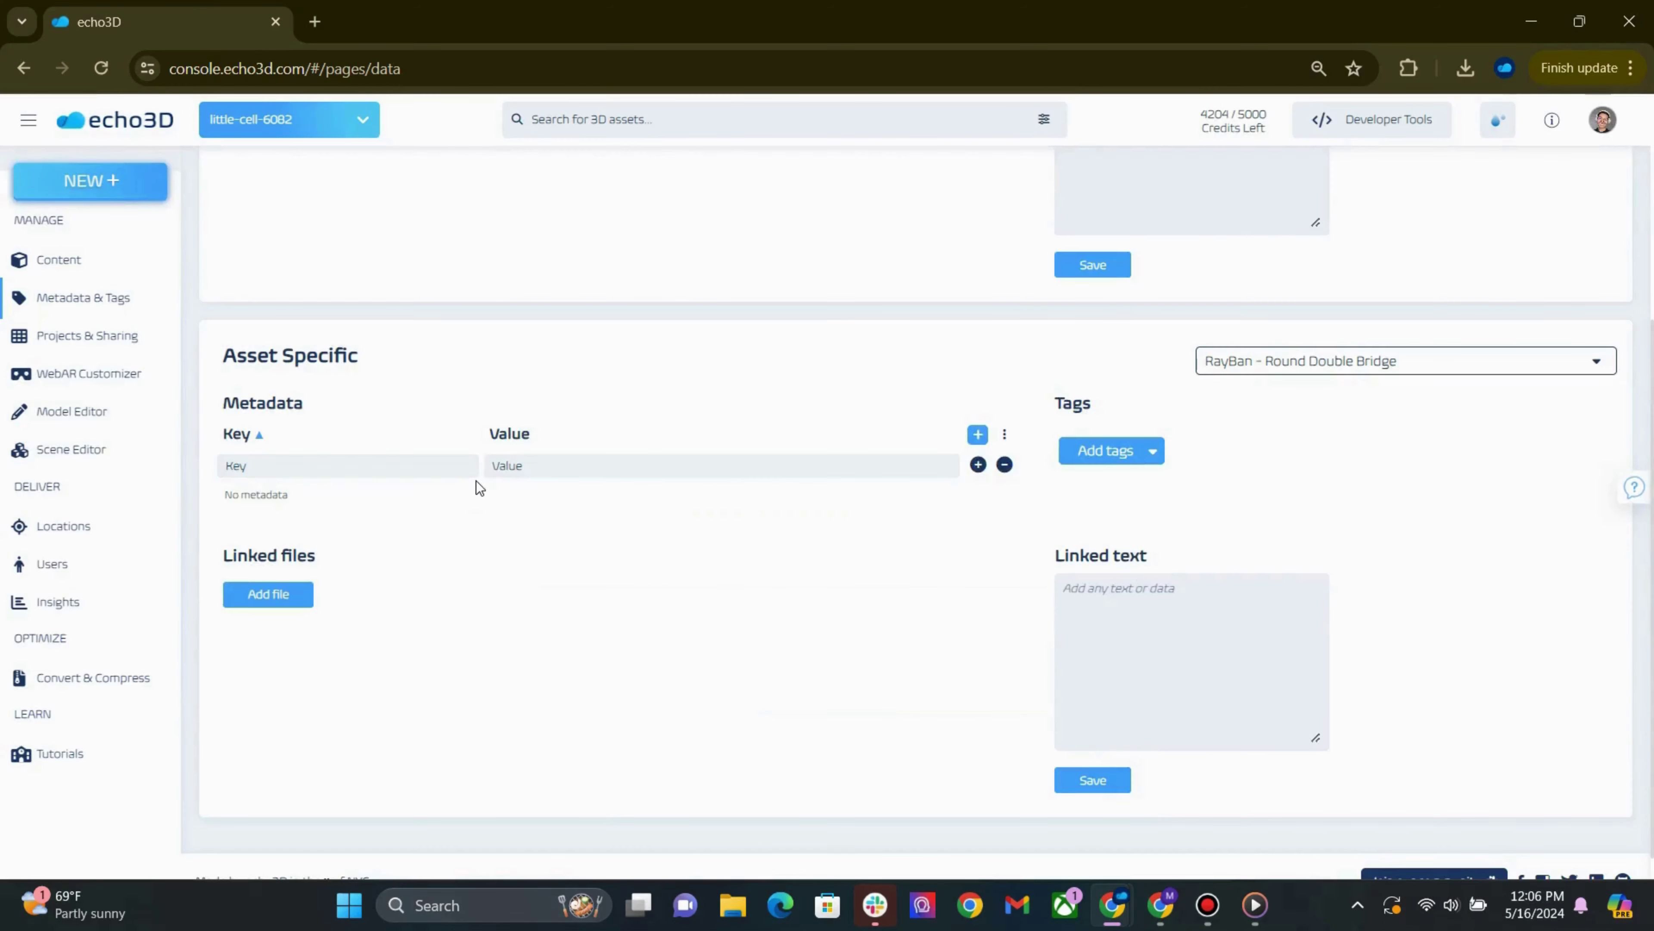
pyautogui.click(464, 467)
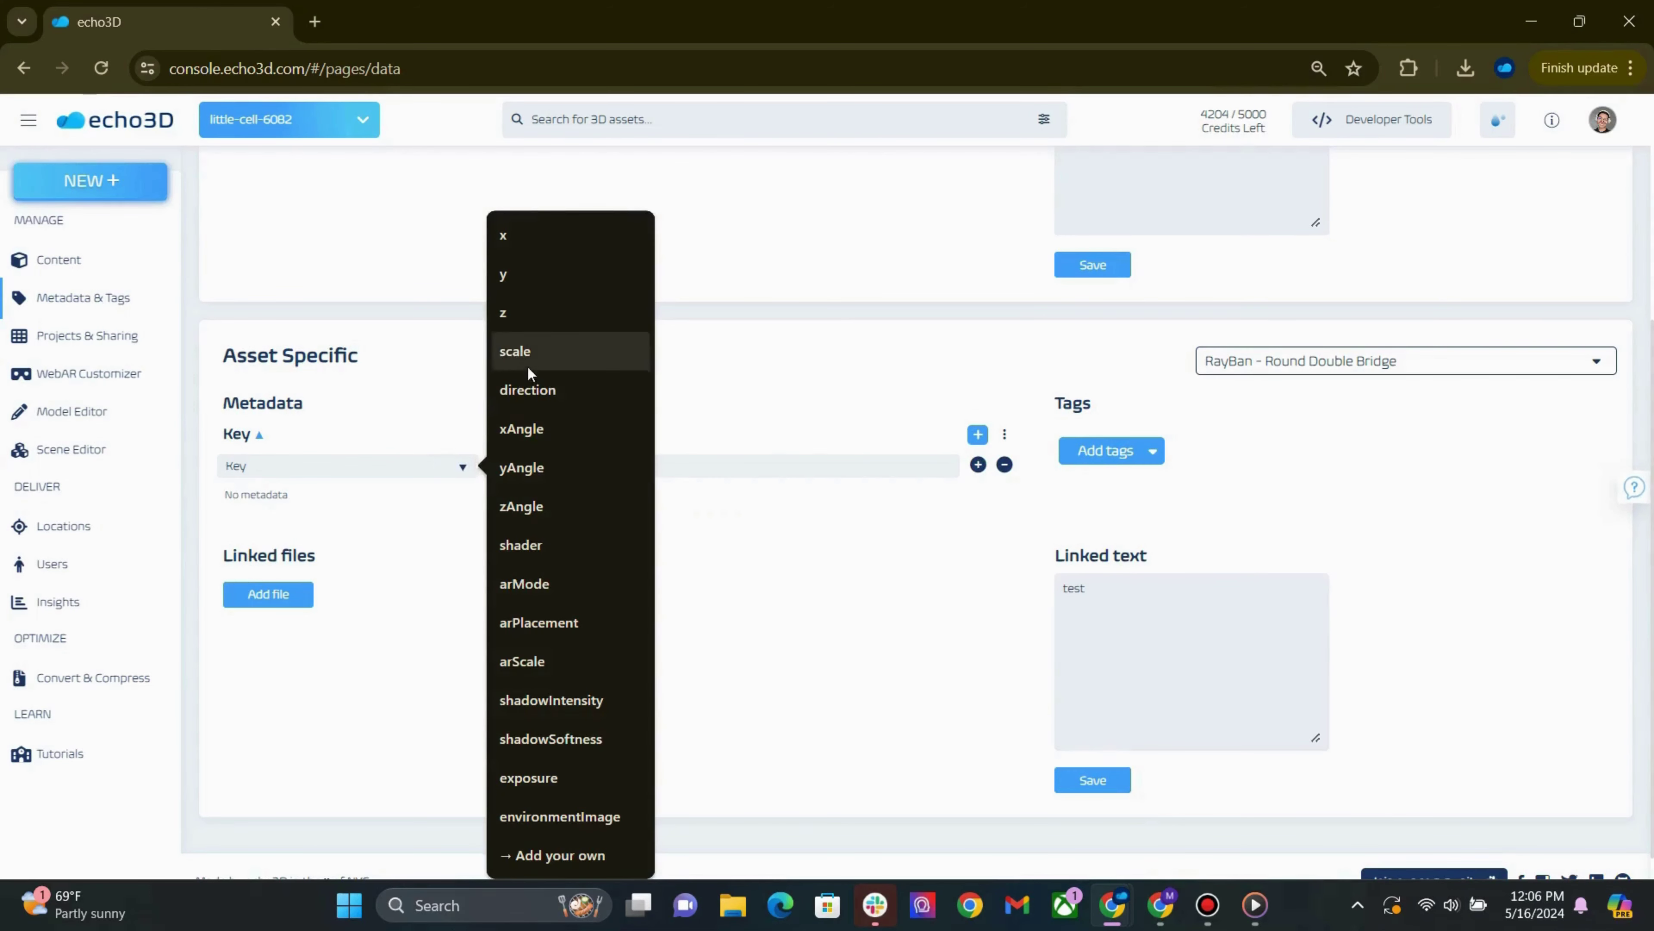
pyautogui.click(528, 352)
pyautogui.click(604, 462)
pyautogui.write('5')
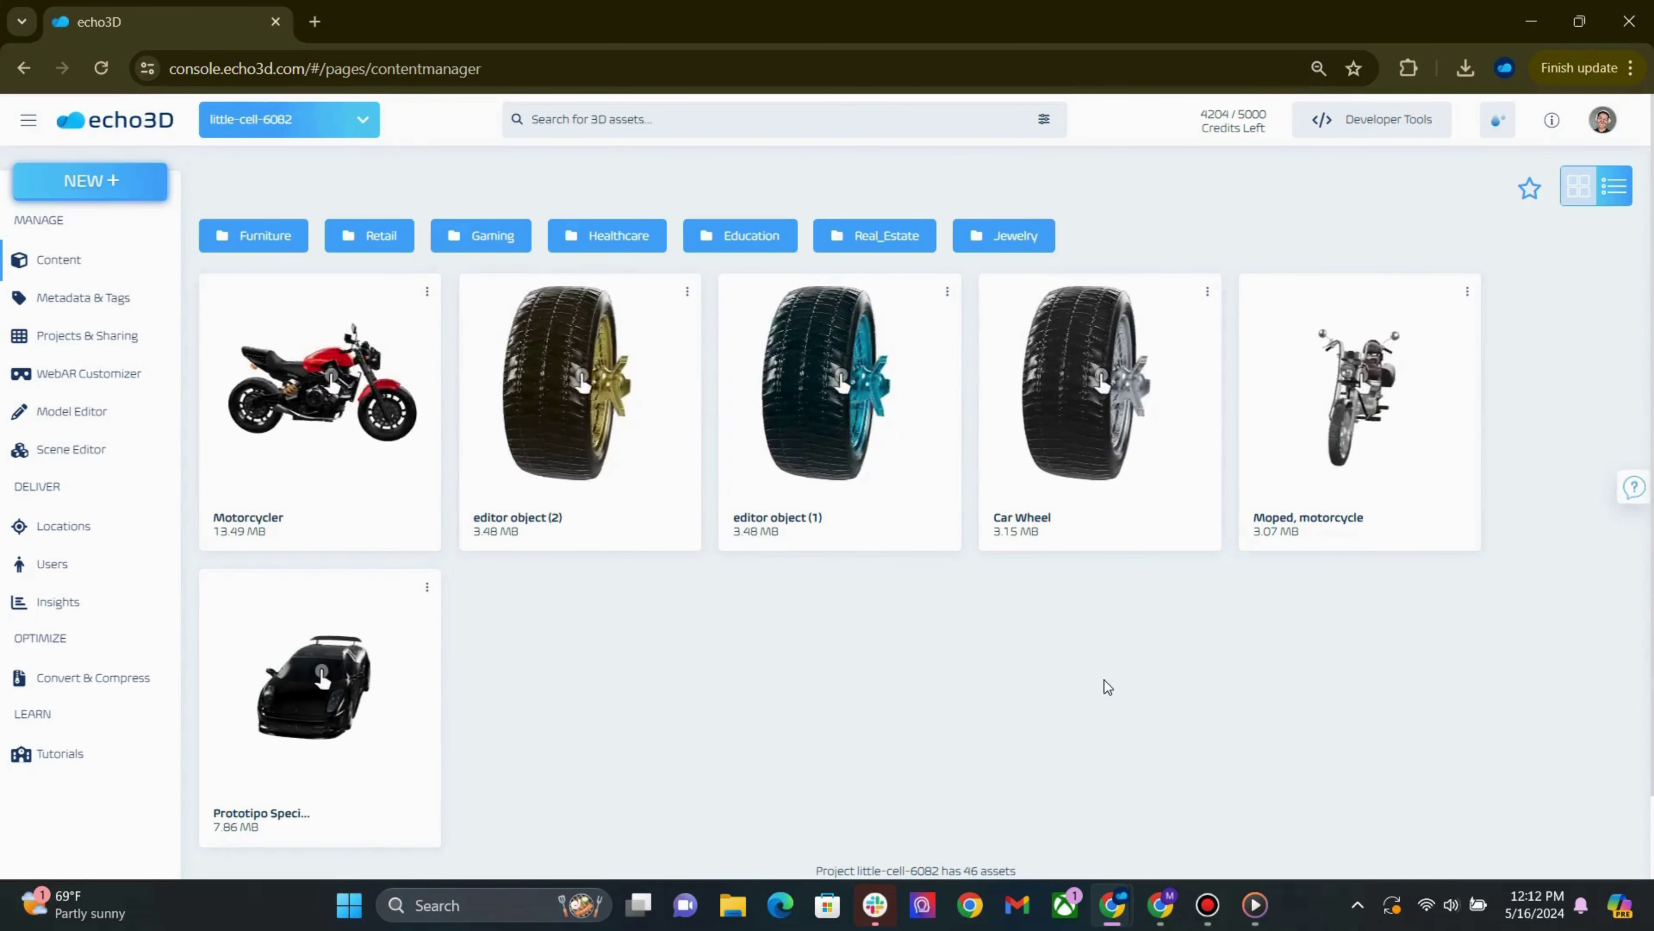
# Step: Review the details and tags of the Prototipo Speciale car in the content library, and close the details
pyautogui.click(393, 705)
pyautogui.doubleClick(394, 705)
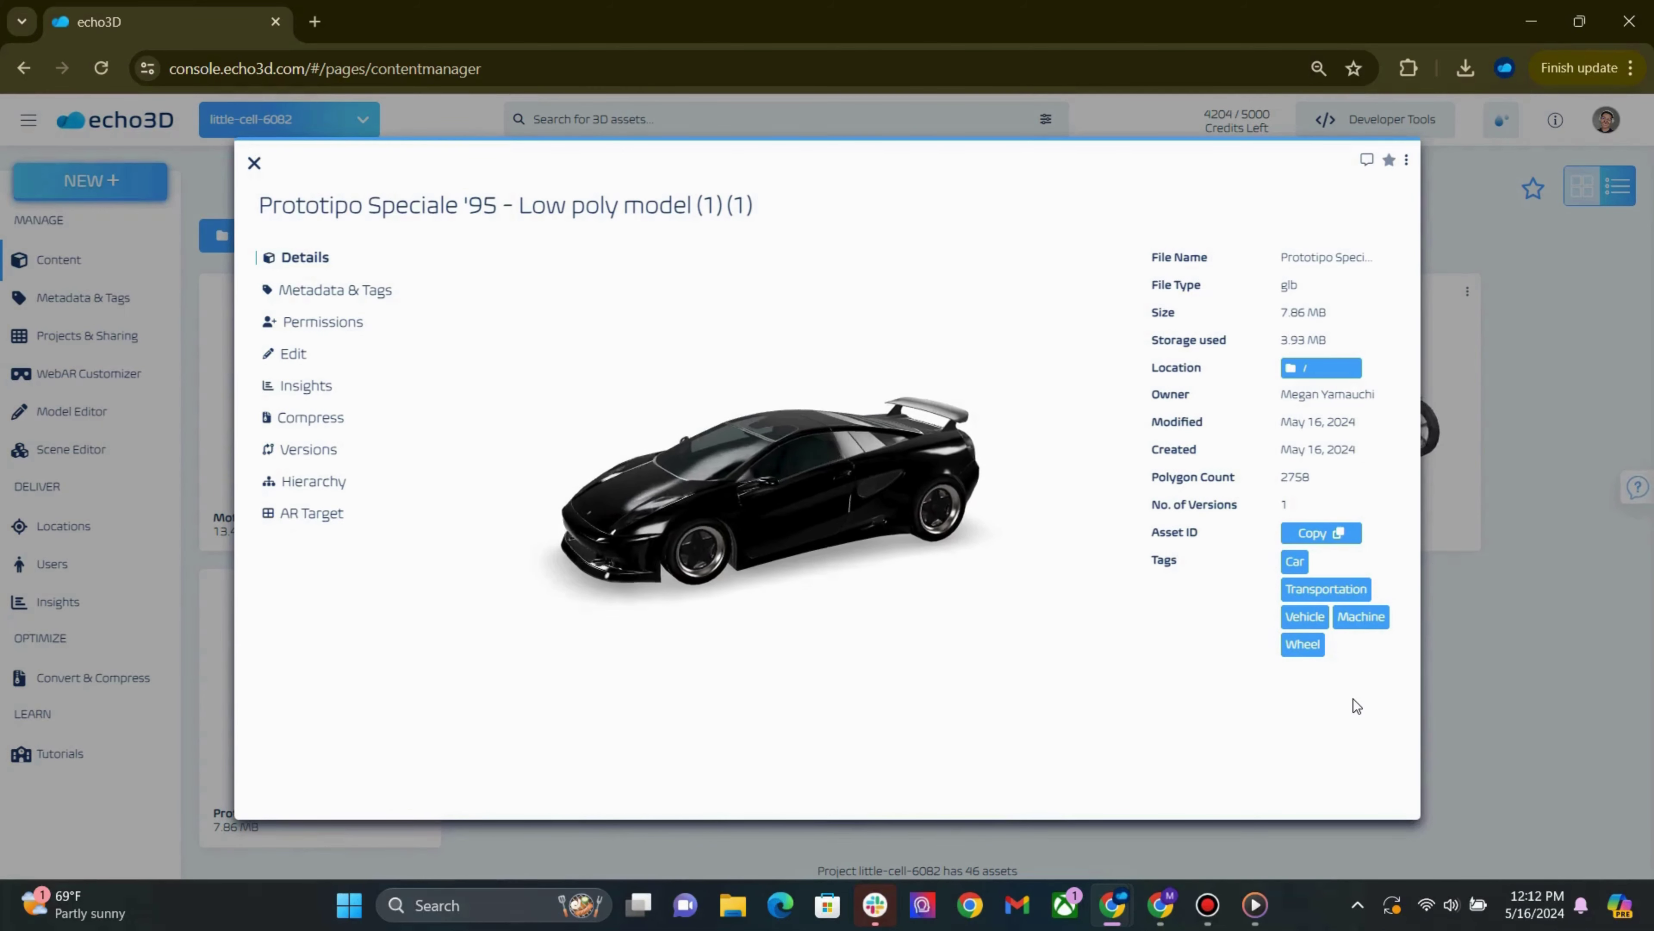
pyautogui.click(1455, 687)
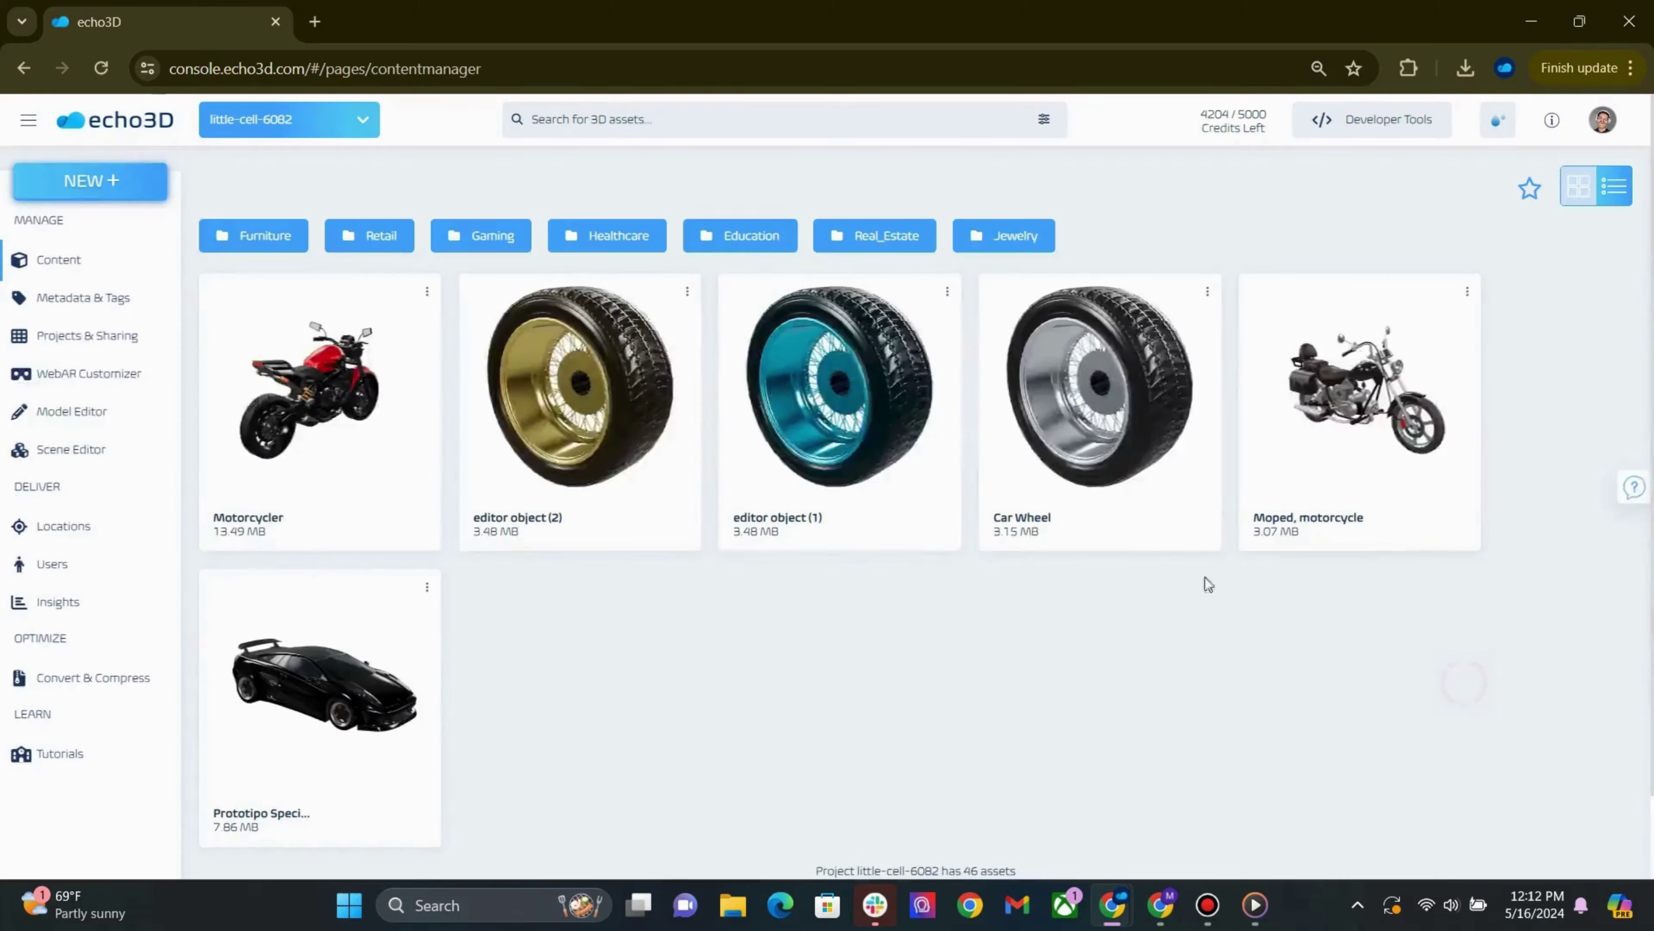
# Step: Display the asset-specific metadata and tags of Prototipo Speciale '95 - Low poly model (1)(1)
pyautogui.click(81, 298)
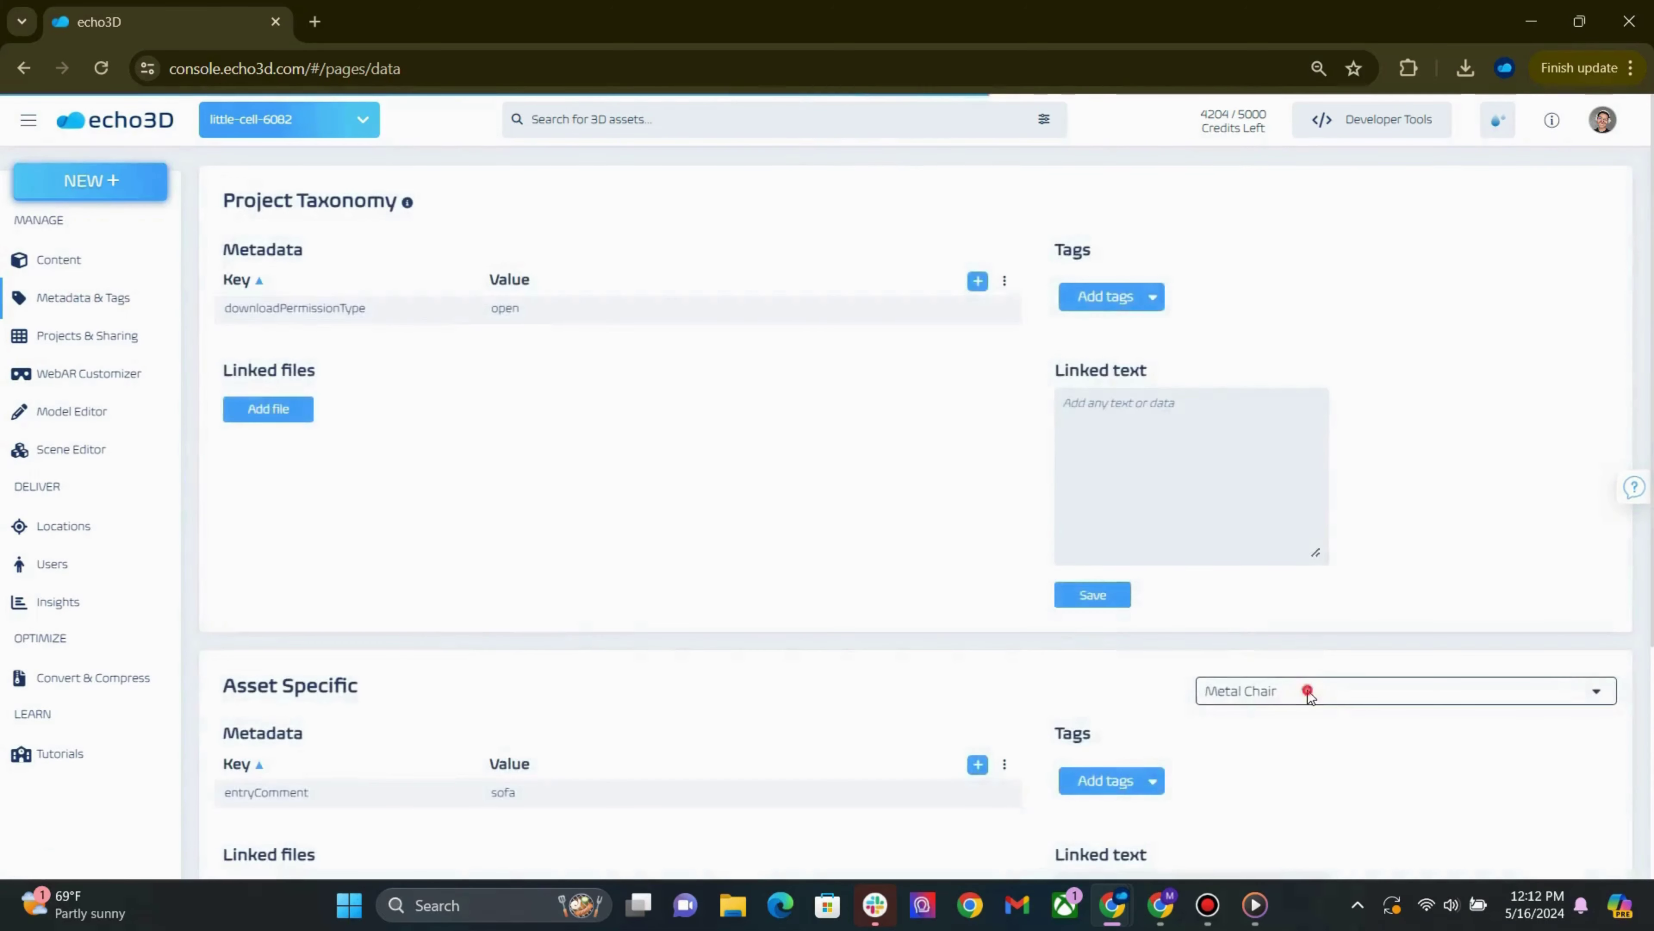
pyautogui.click(1309, 692)
pyautogui.scroll(-20, 890, 517)
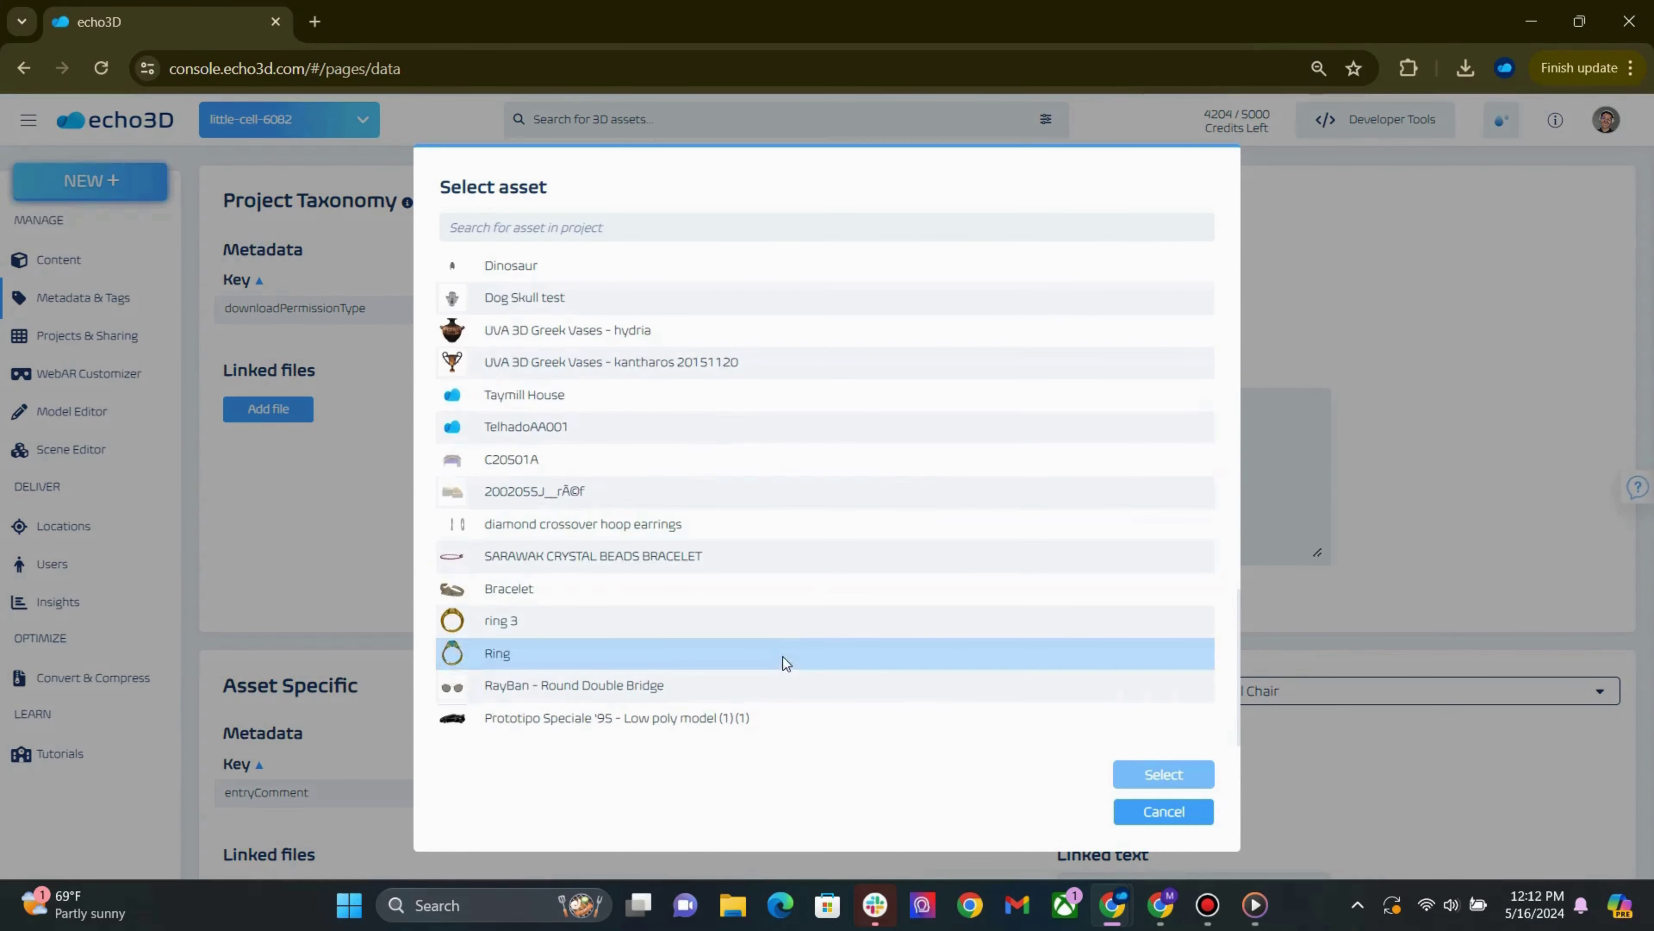
pyautogui.click(776, 719)
pyautogui.click(1136, 775)
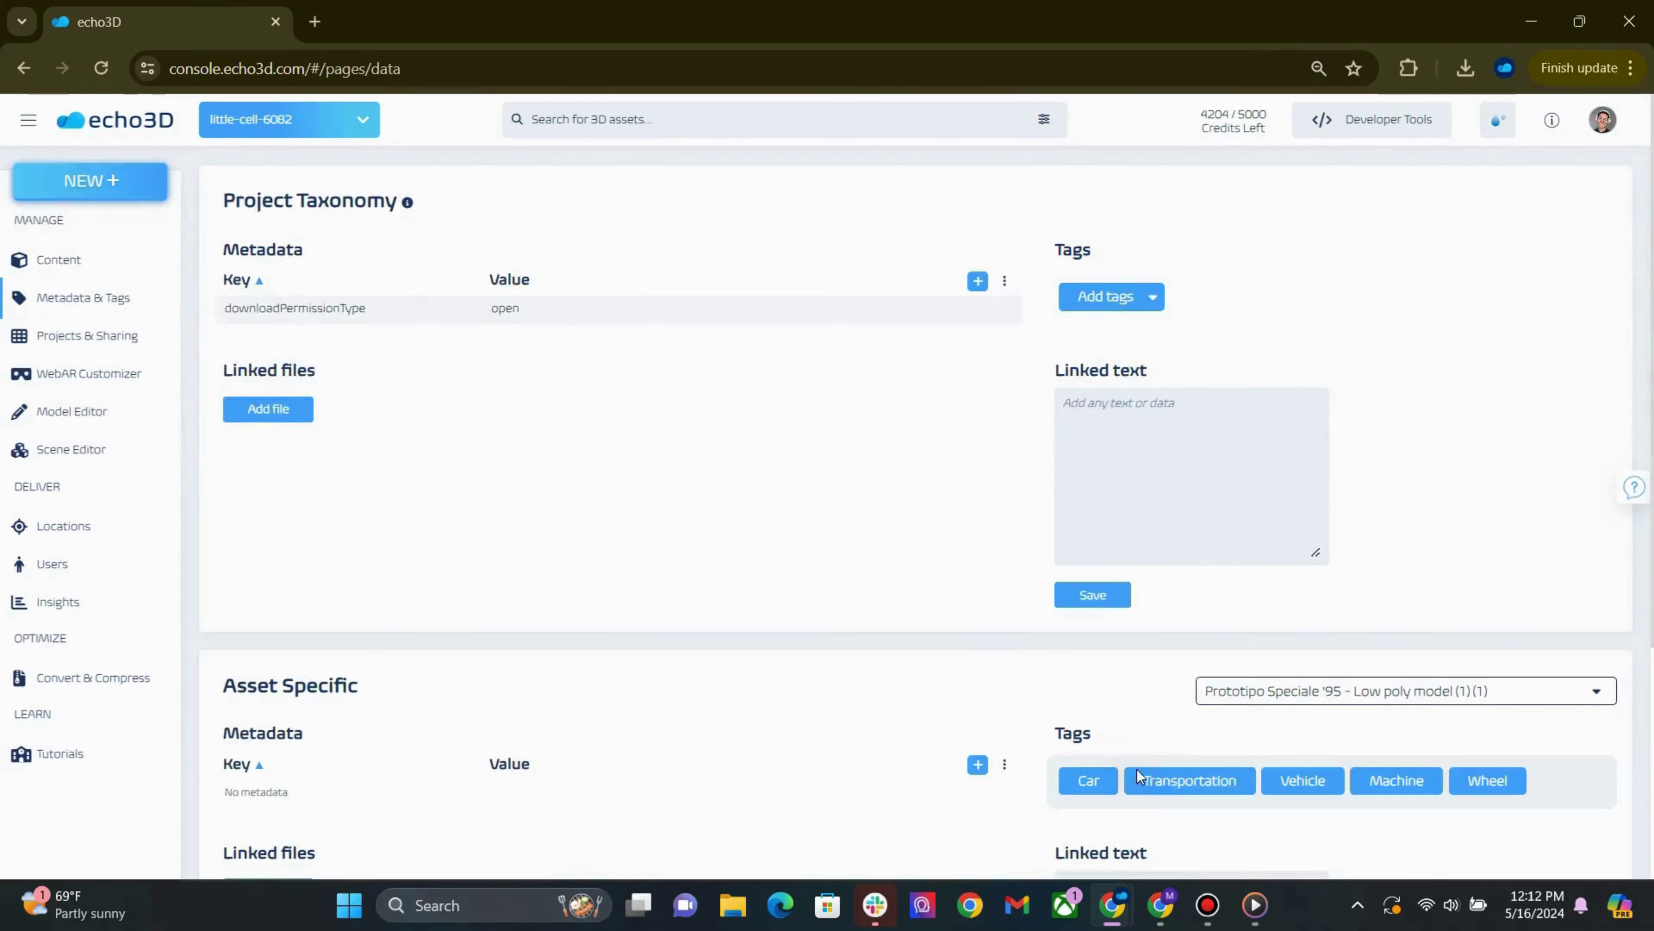
pyautogui.scroll(-3, 1163, 669)
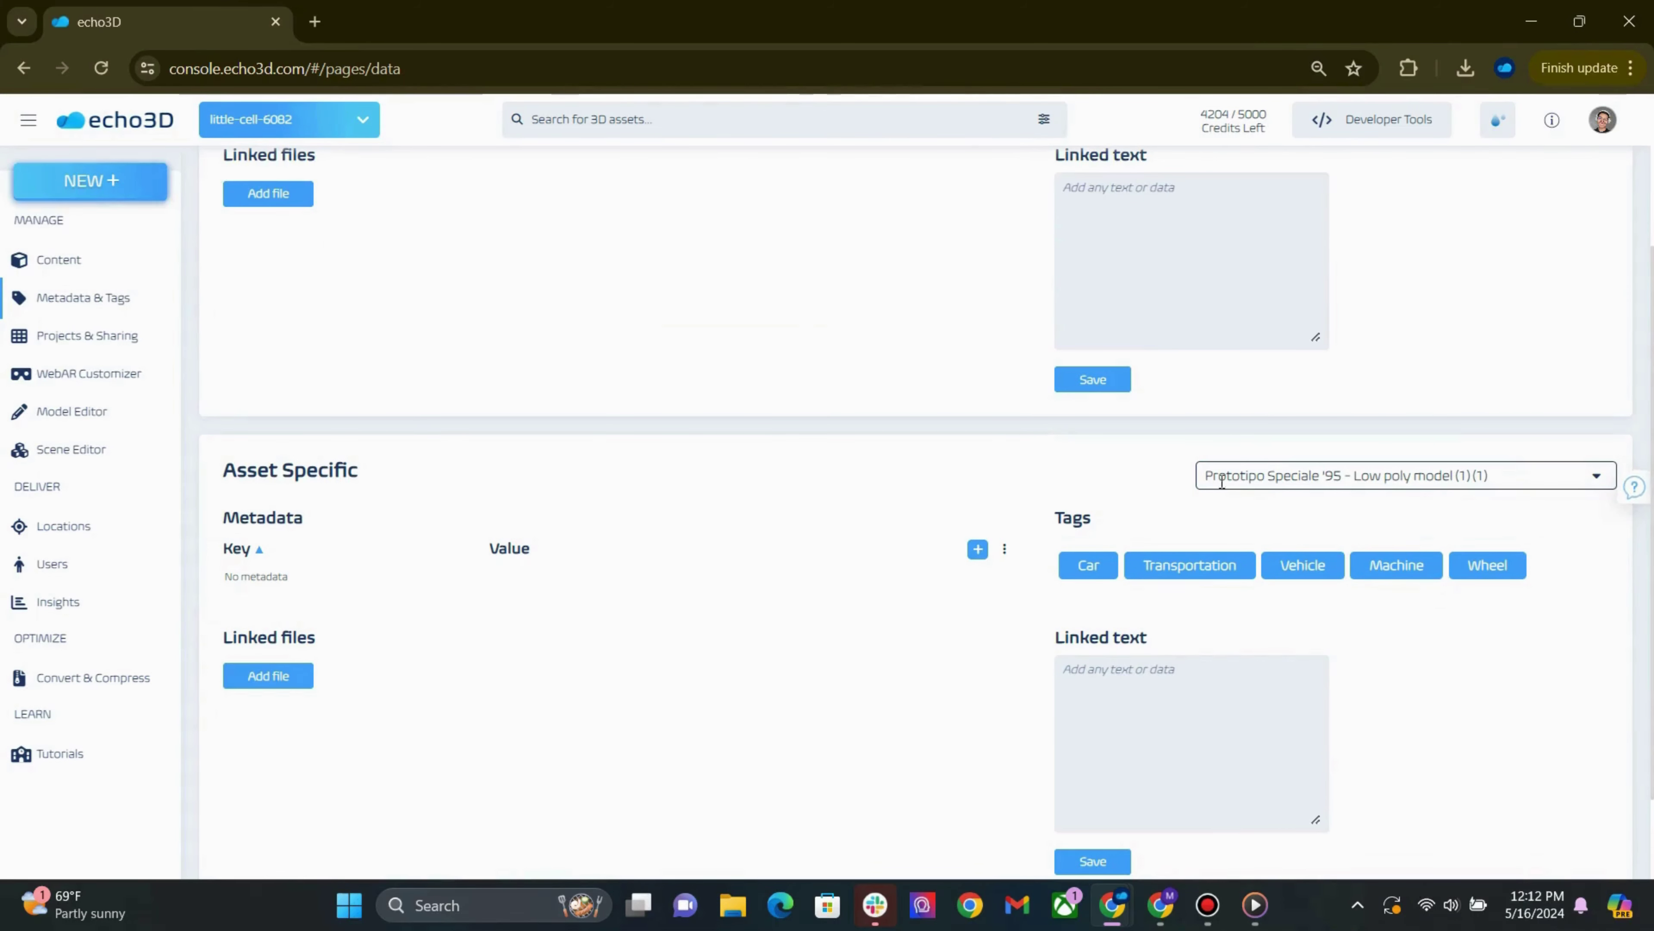
pyautogui.click(1542, 574)
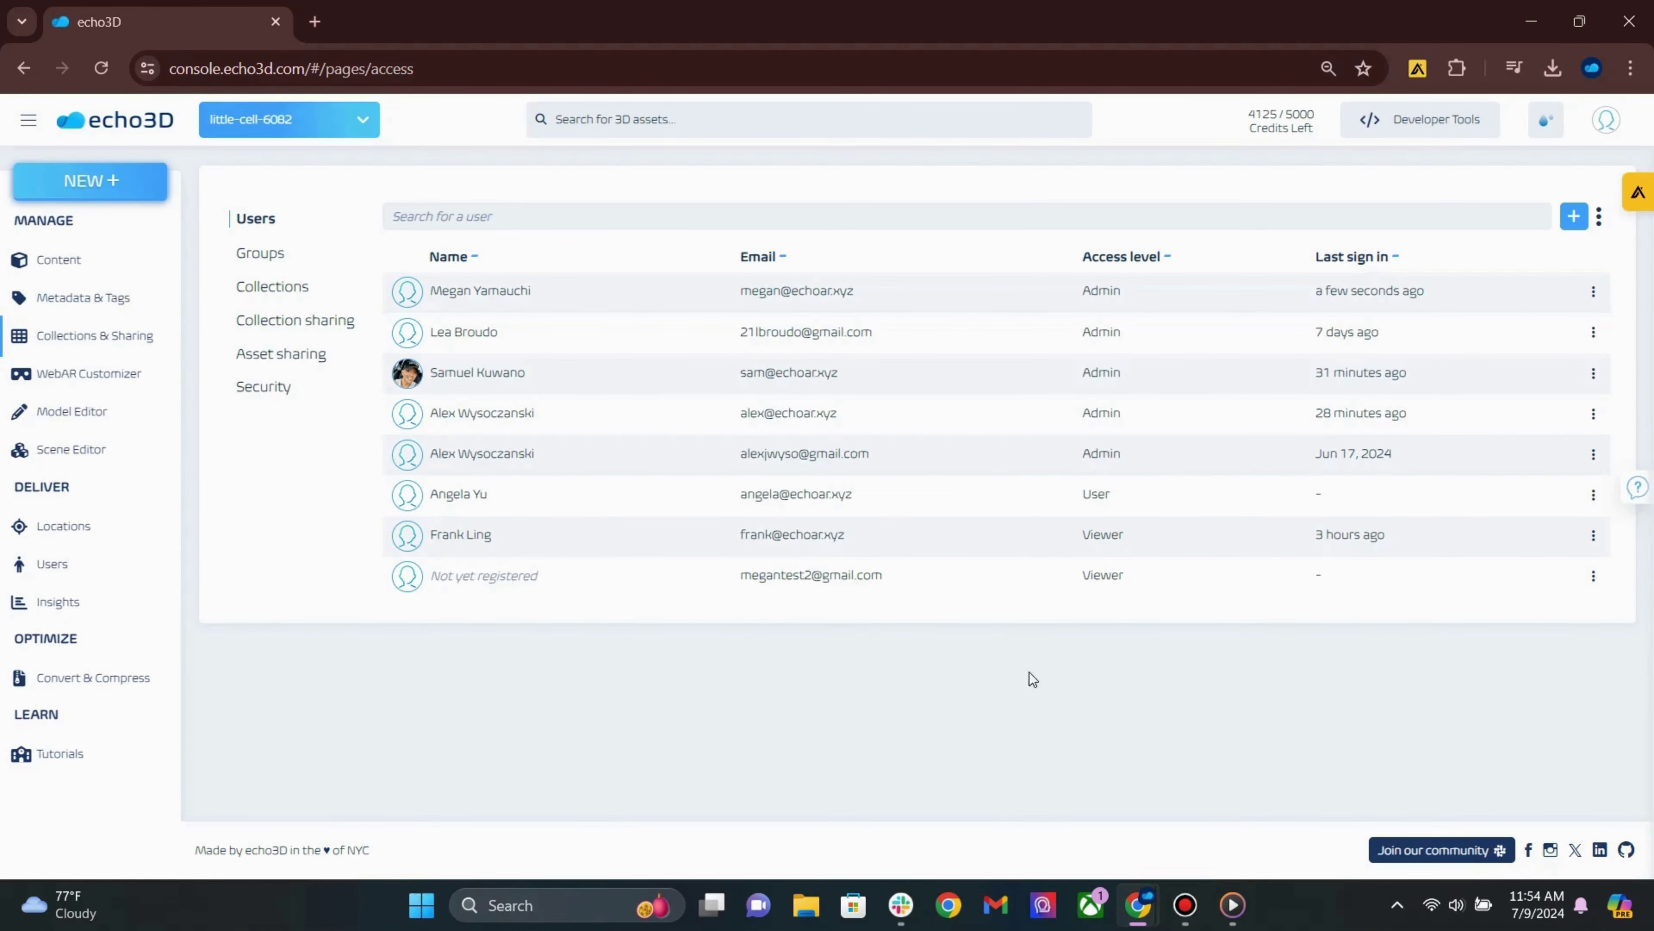
# Step: Examine the access levels offered when adding a user, and close the form without creating one
pyautogui.click(1575, 216)
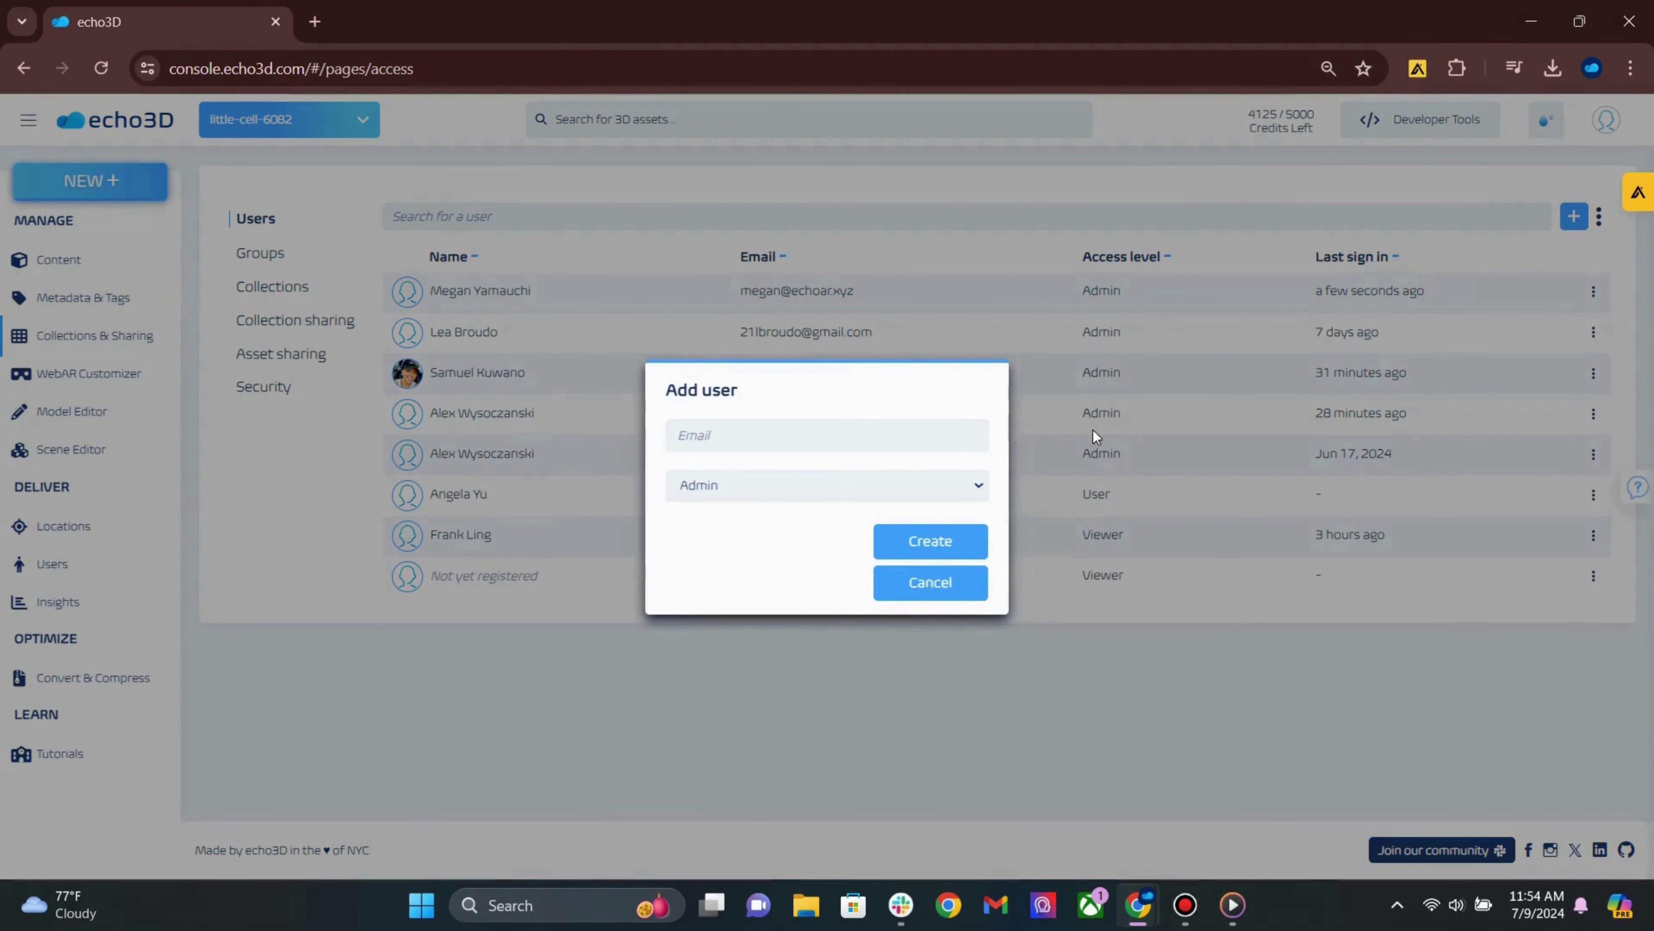
pyautogui.click(936, 444)
pyautogui.click(958, 487)
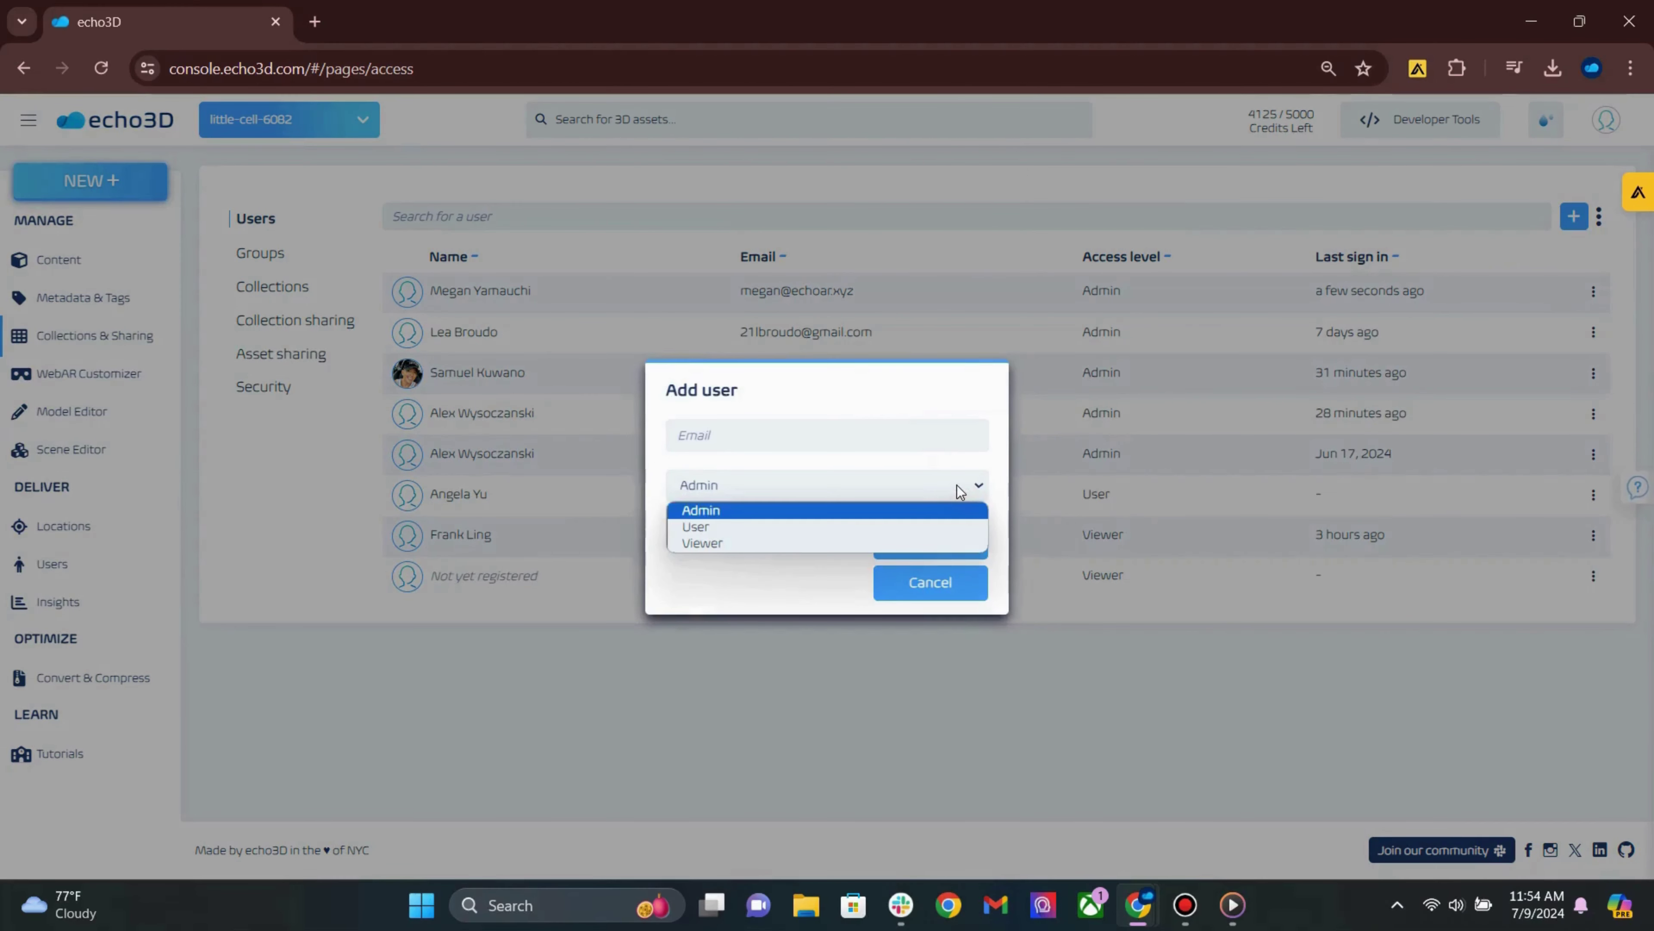
pyautogui.click(936, 590)
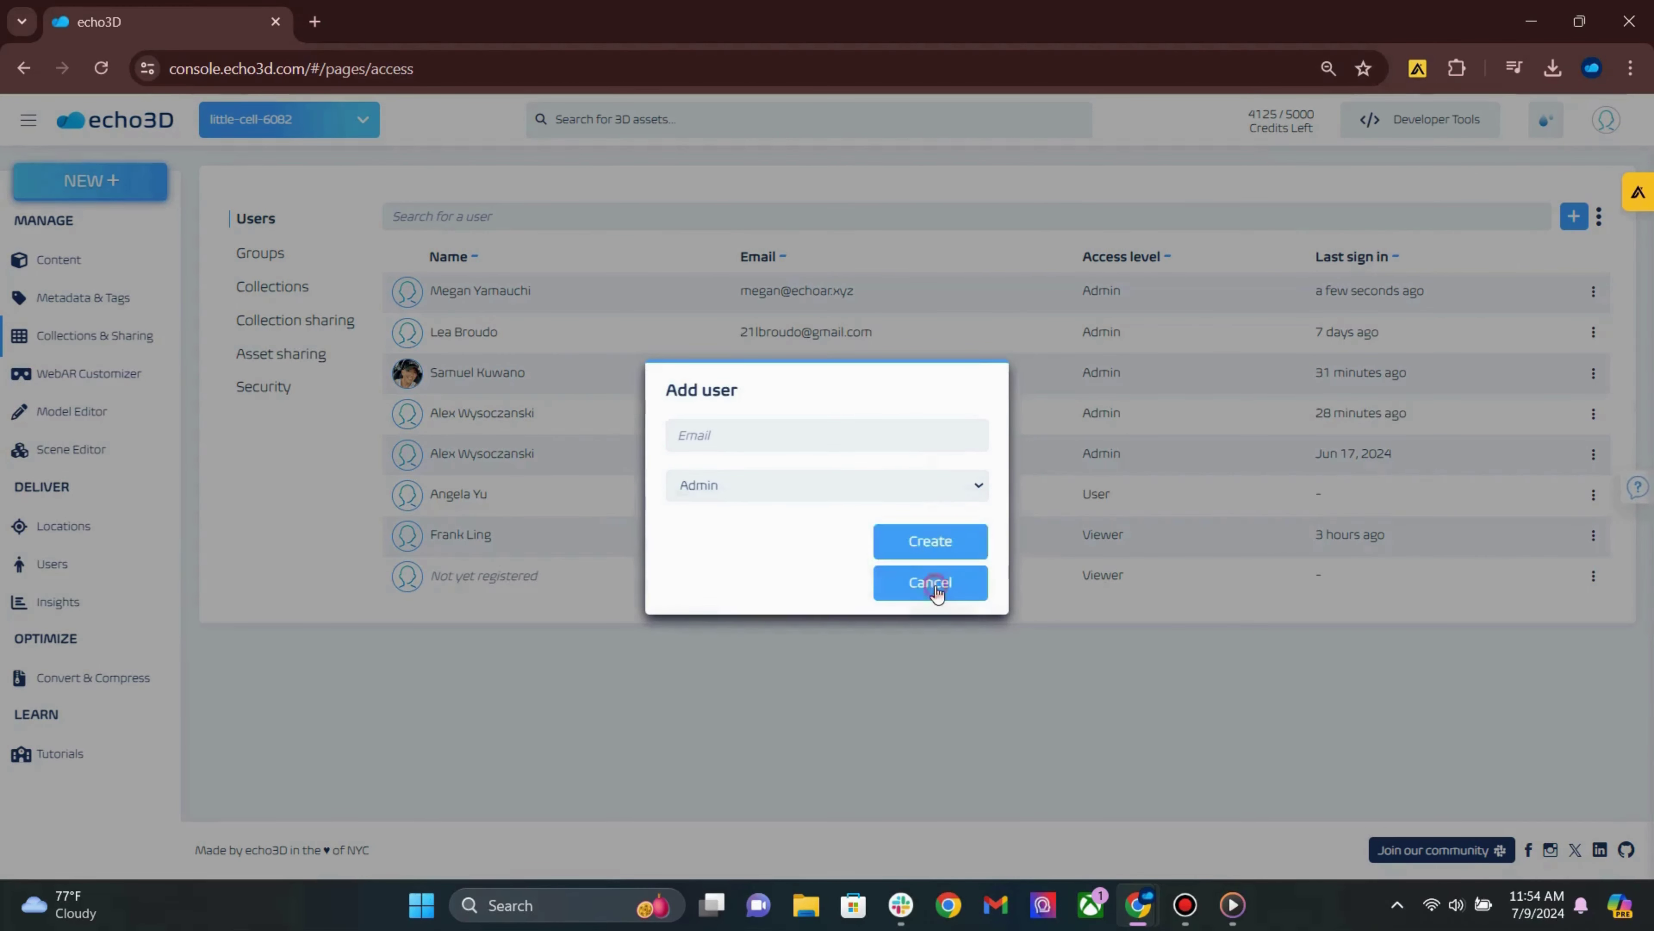
pyautogui.click(937, 590)
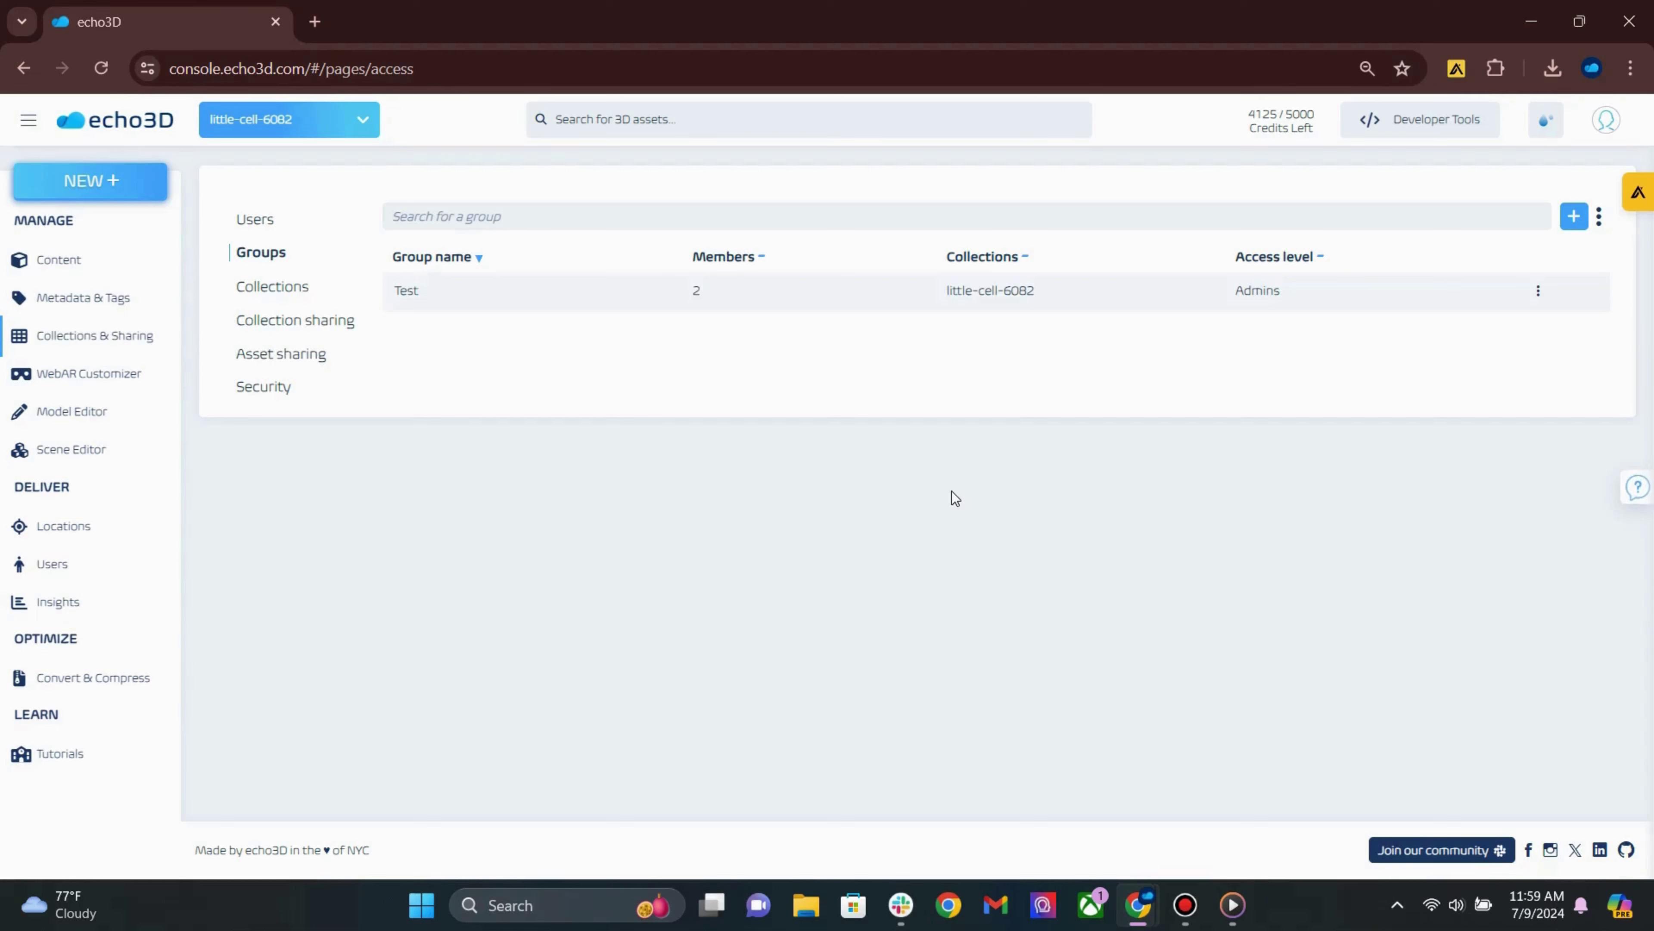
pyautogui.click(1573, 218)
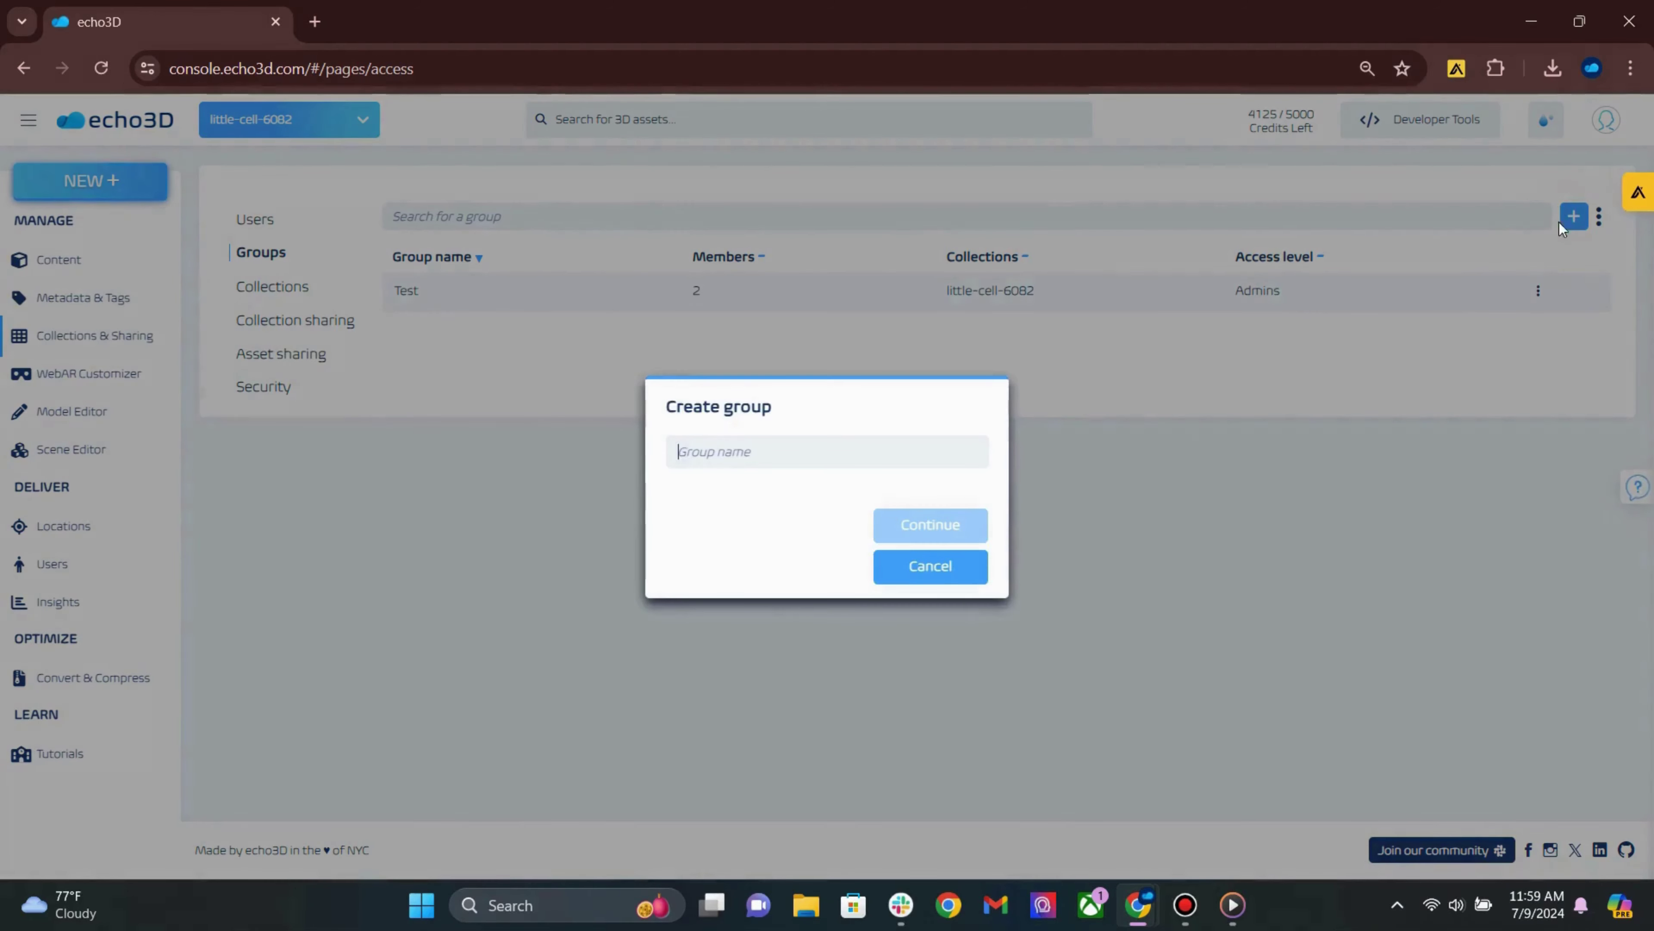
pyautogui.write('Demo')
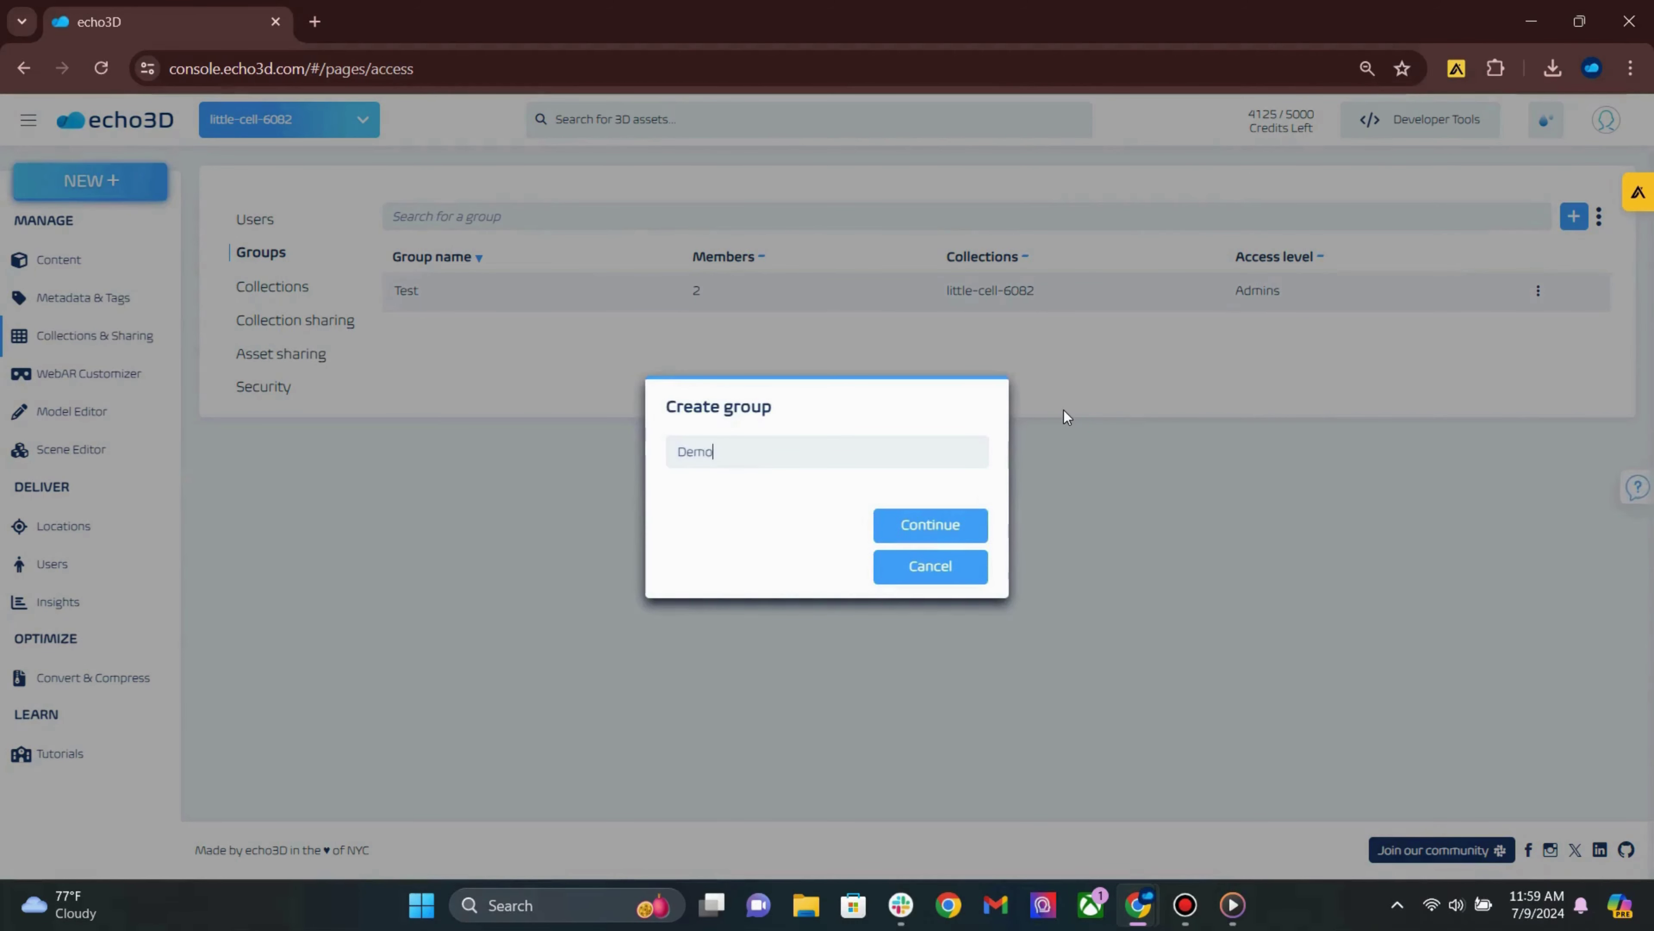
pyautogui.click(946, 527)
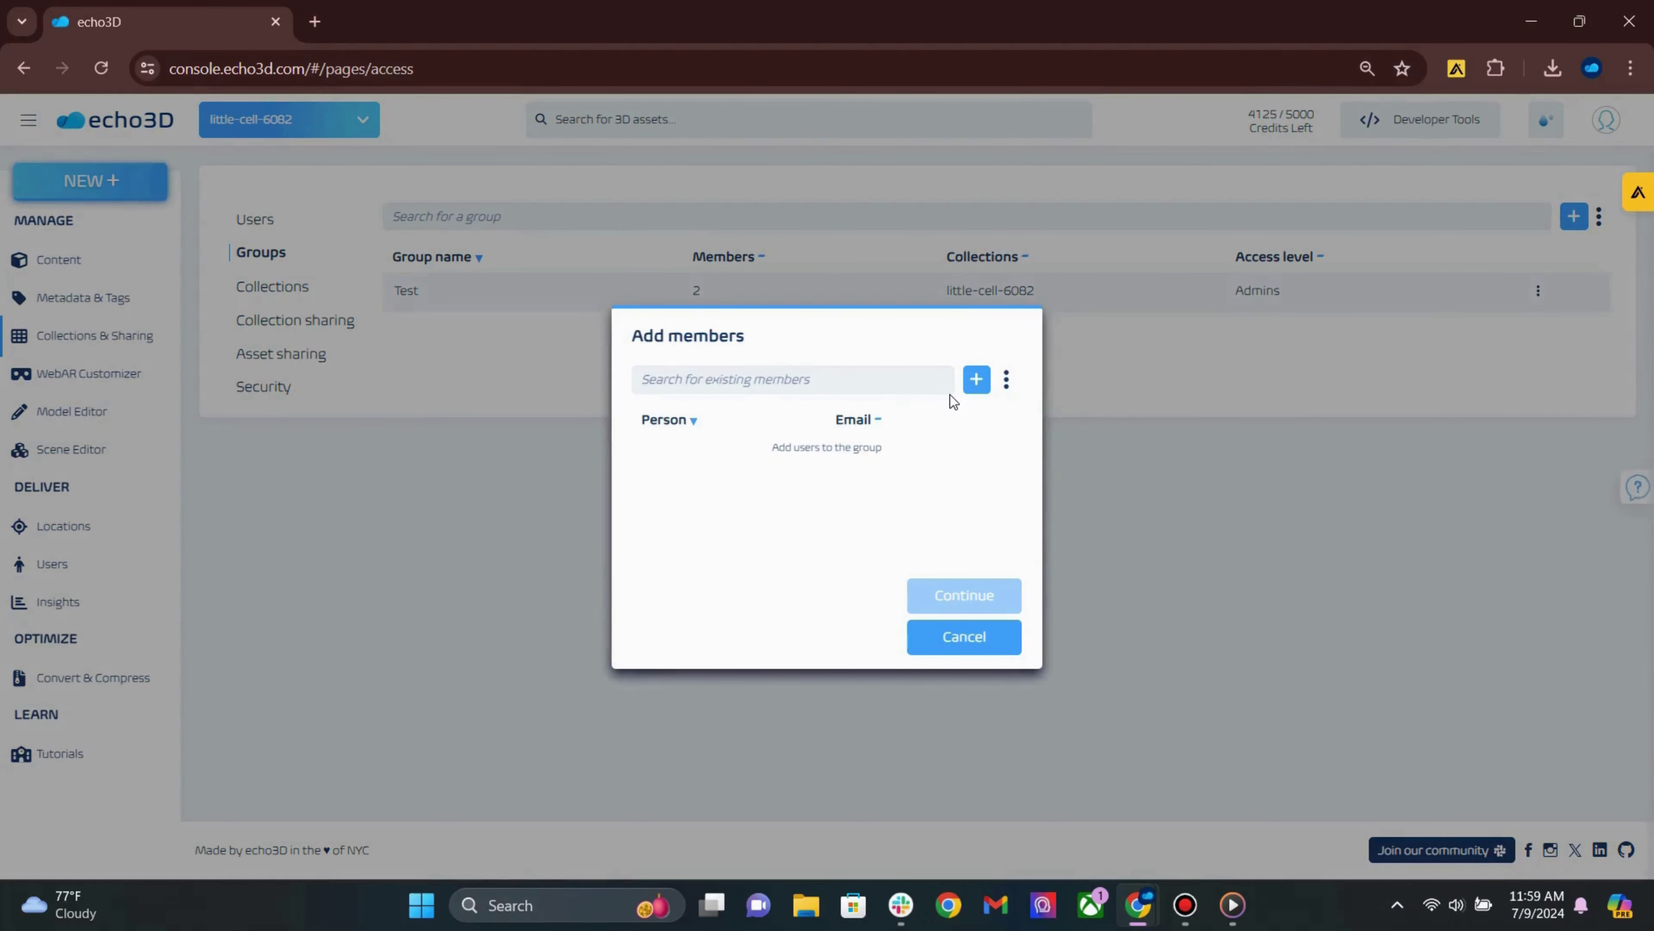
pyautogui.click(959, 637)
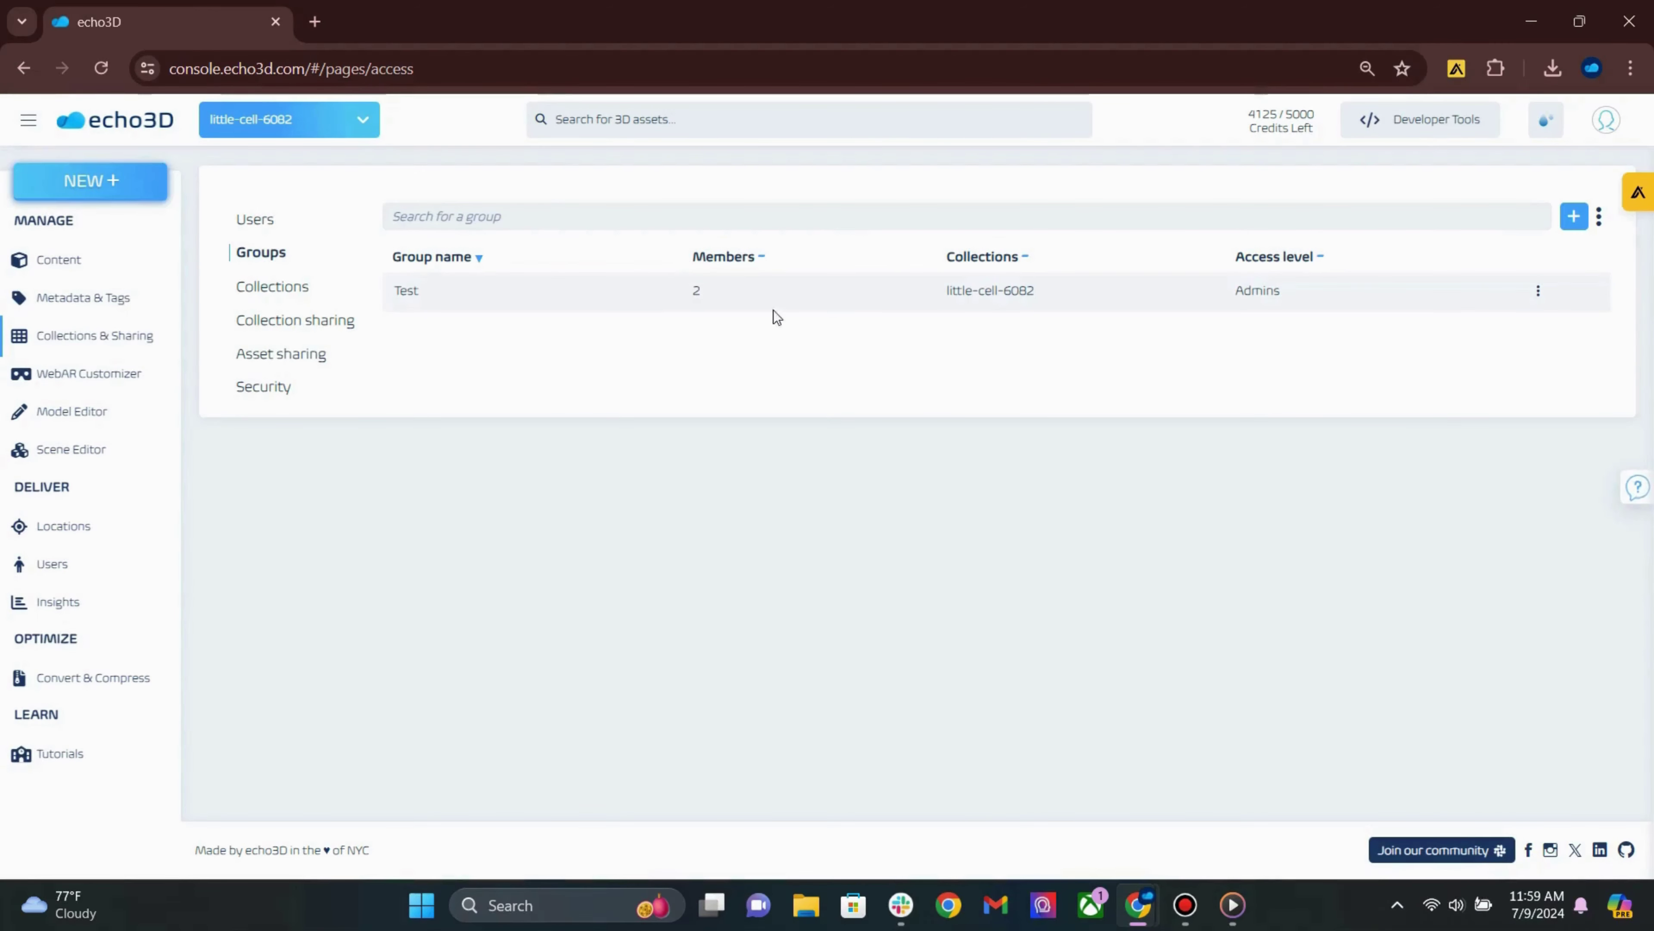
# Step: Examine the actions available for the Test group, for adding a new collection, and for the cool-rice-7282 collection
pyautogui.click(1536, 291)
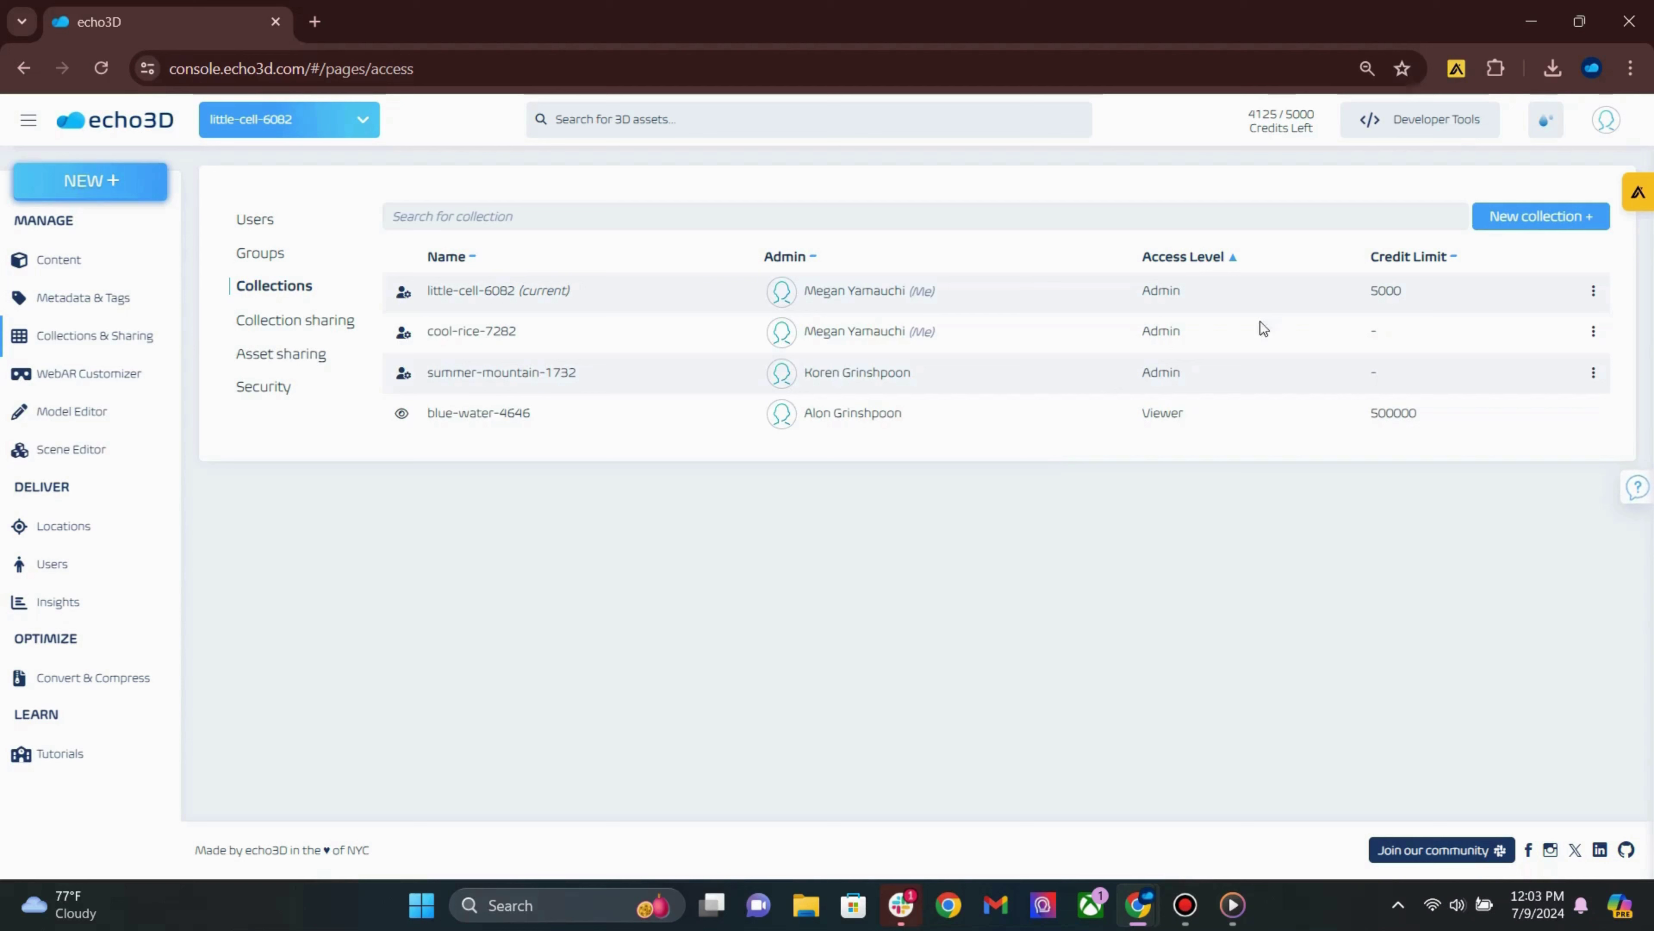
pyautogui.click(1510, 219)
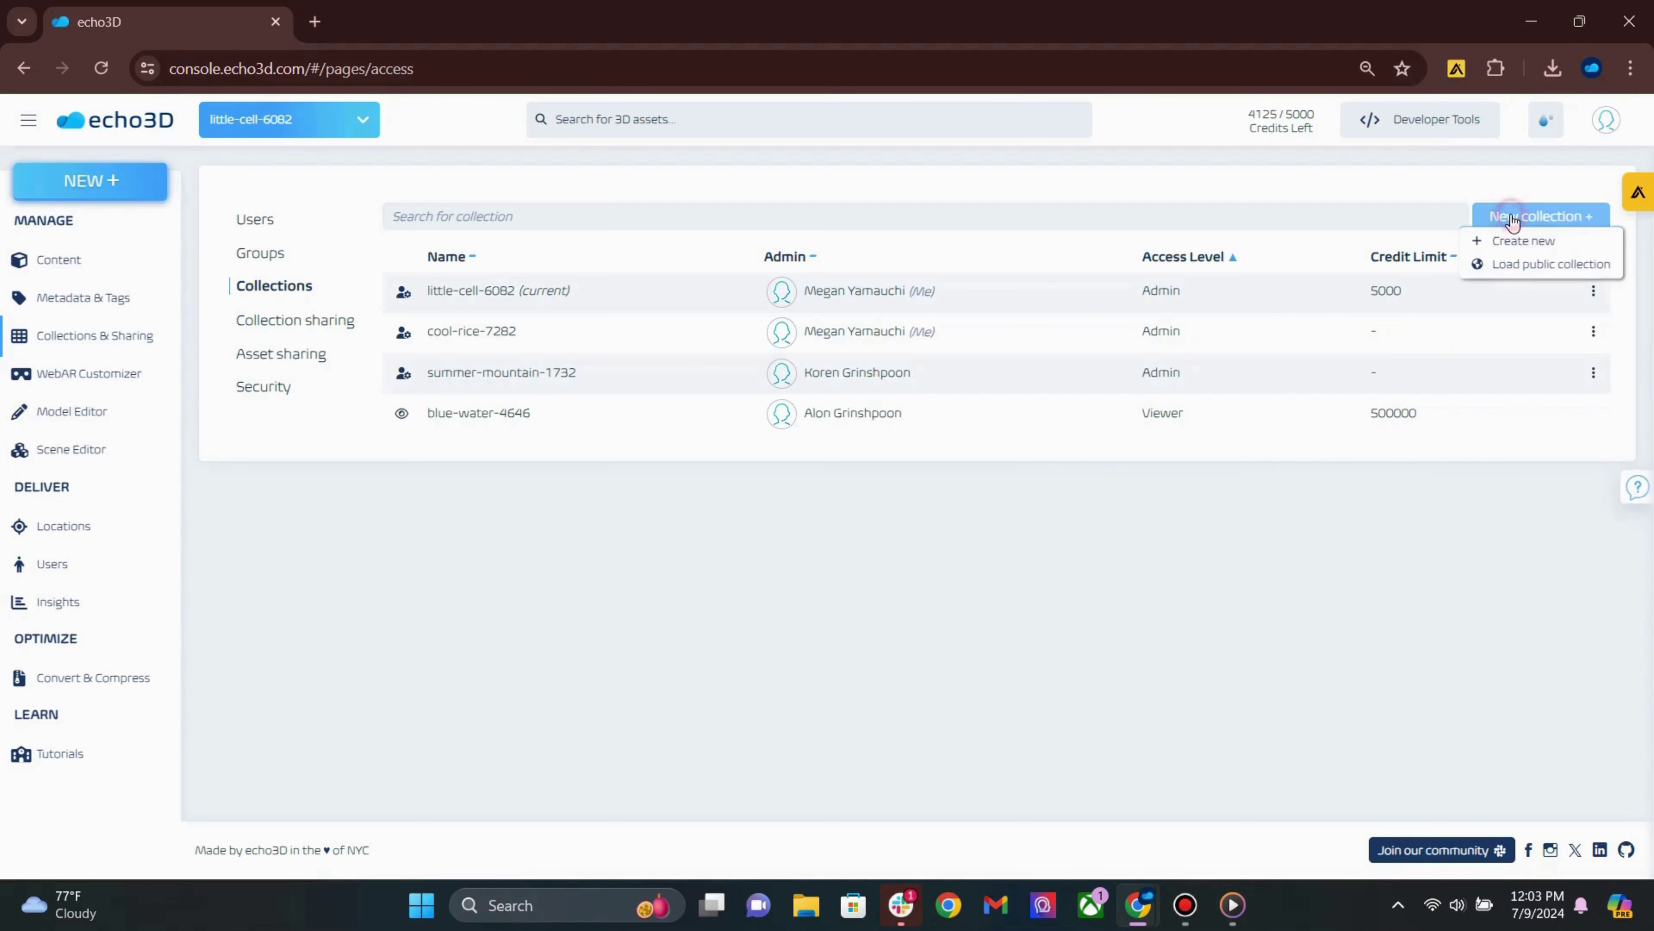
pyautogui.click(1594, 332)
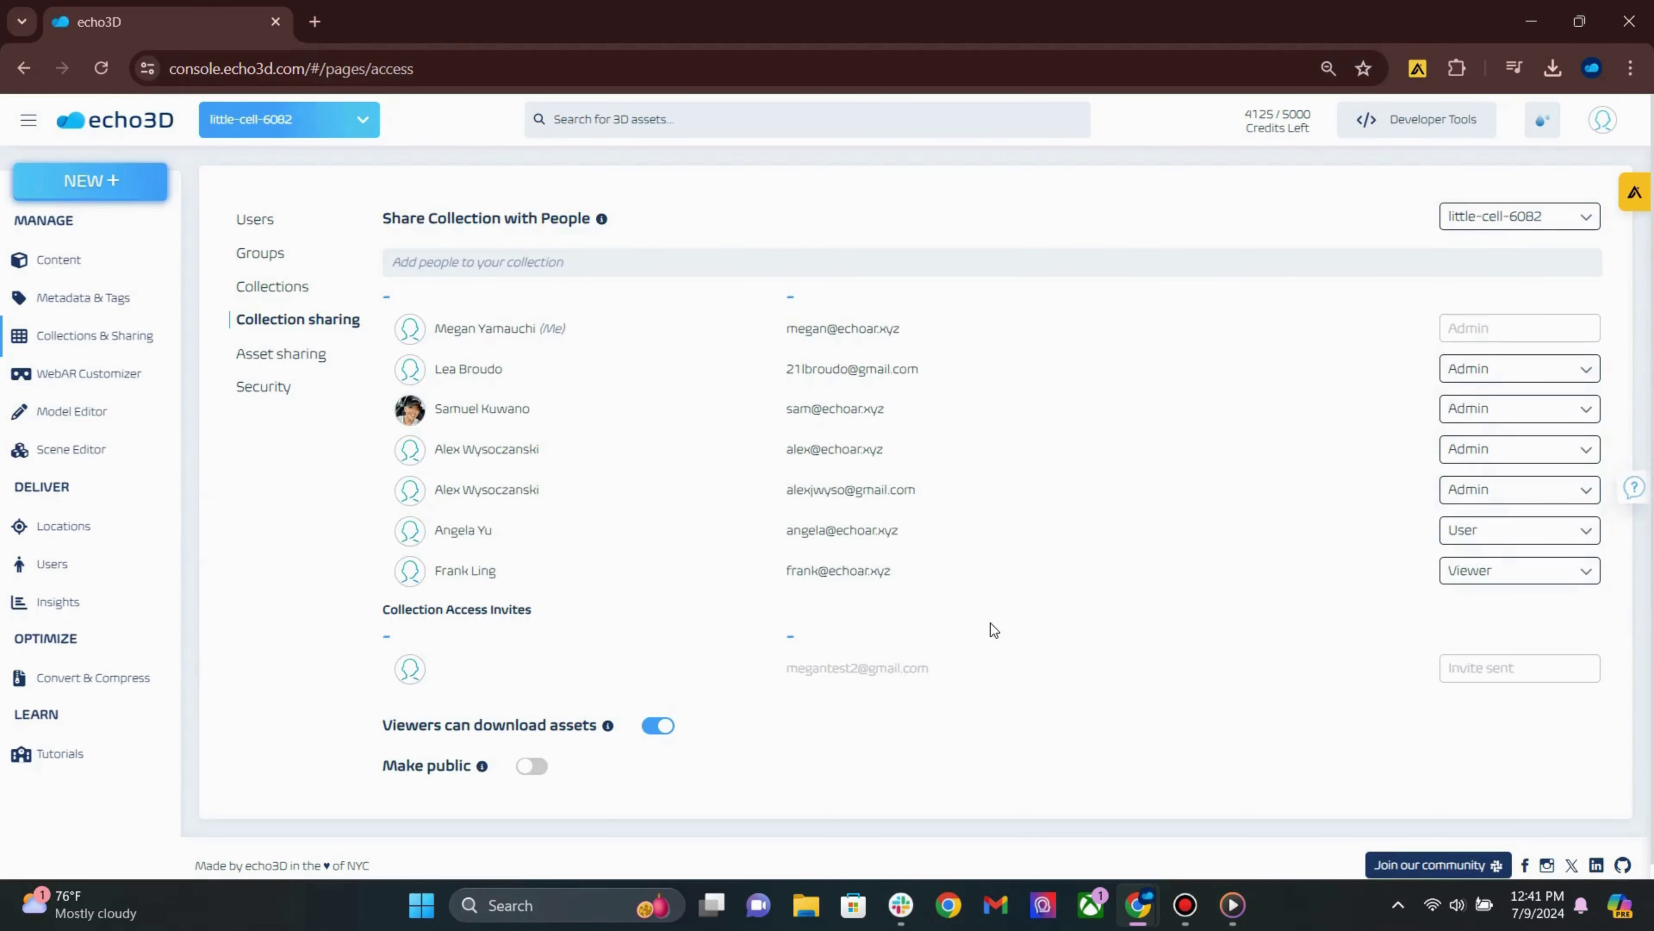
# Step: Check which collections can be chosen for sharing and which access levels a shared Admin member can be given, without changing either
pyautogui.click(1467, 218)
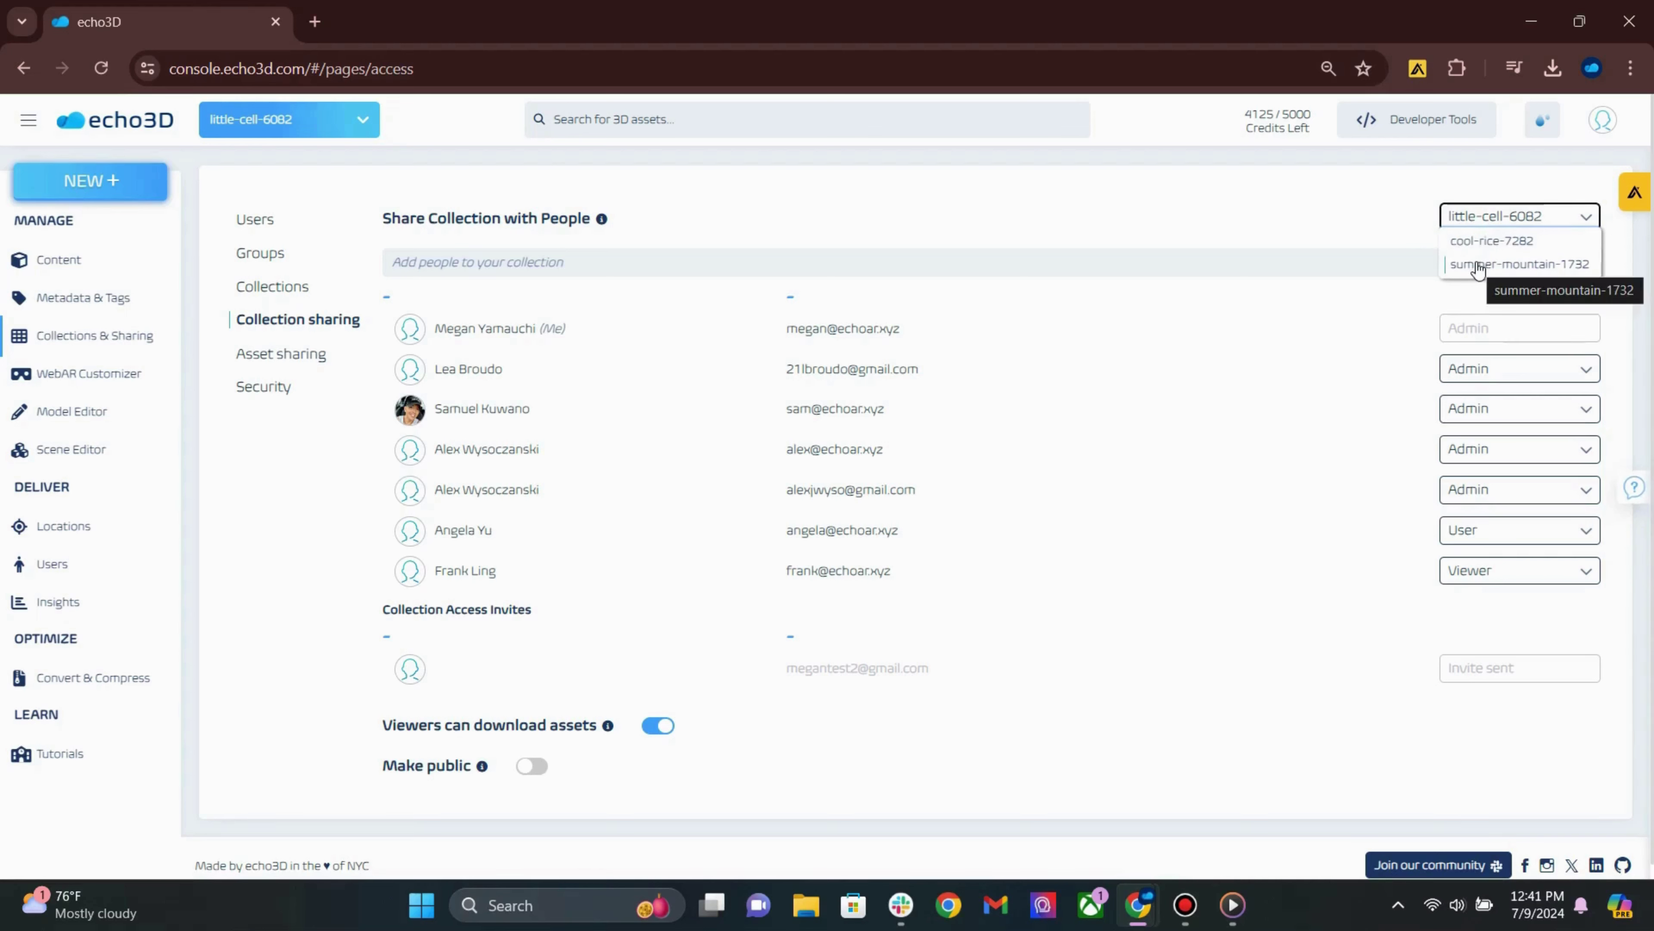
pyautogui.click(1343, 353)
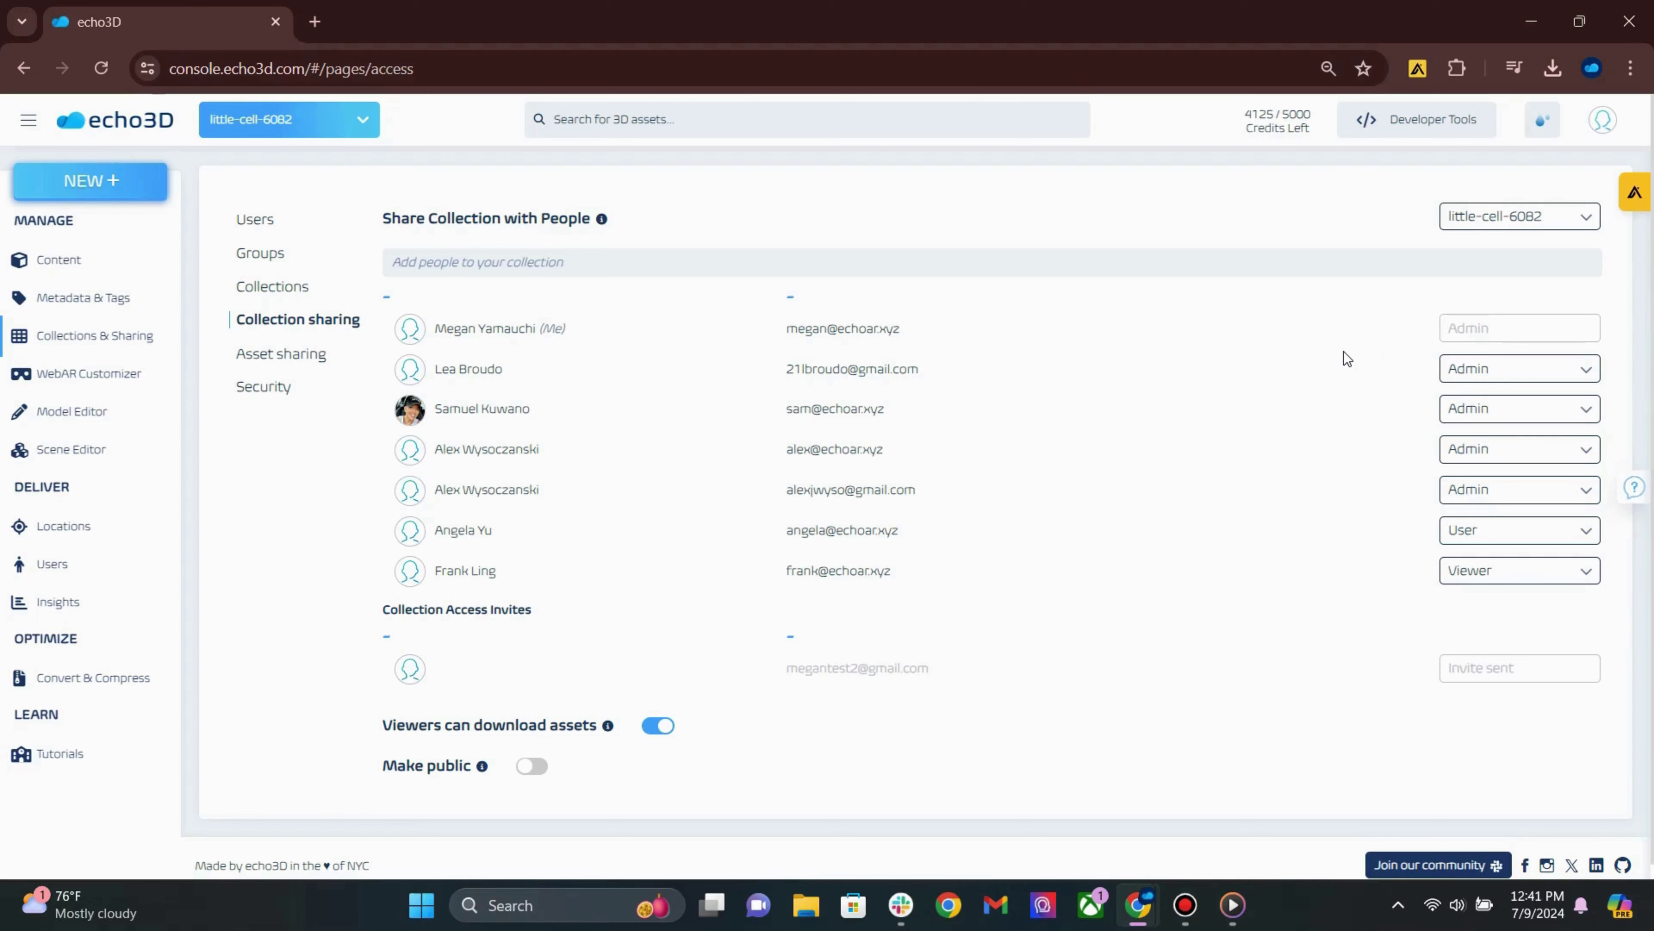
pyautogui.click(1453, 374)
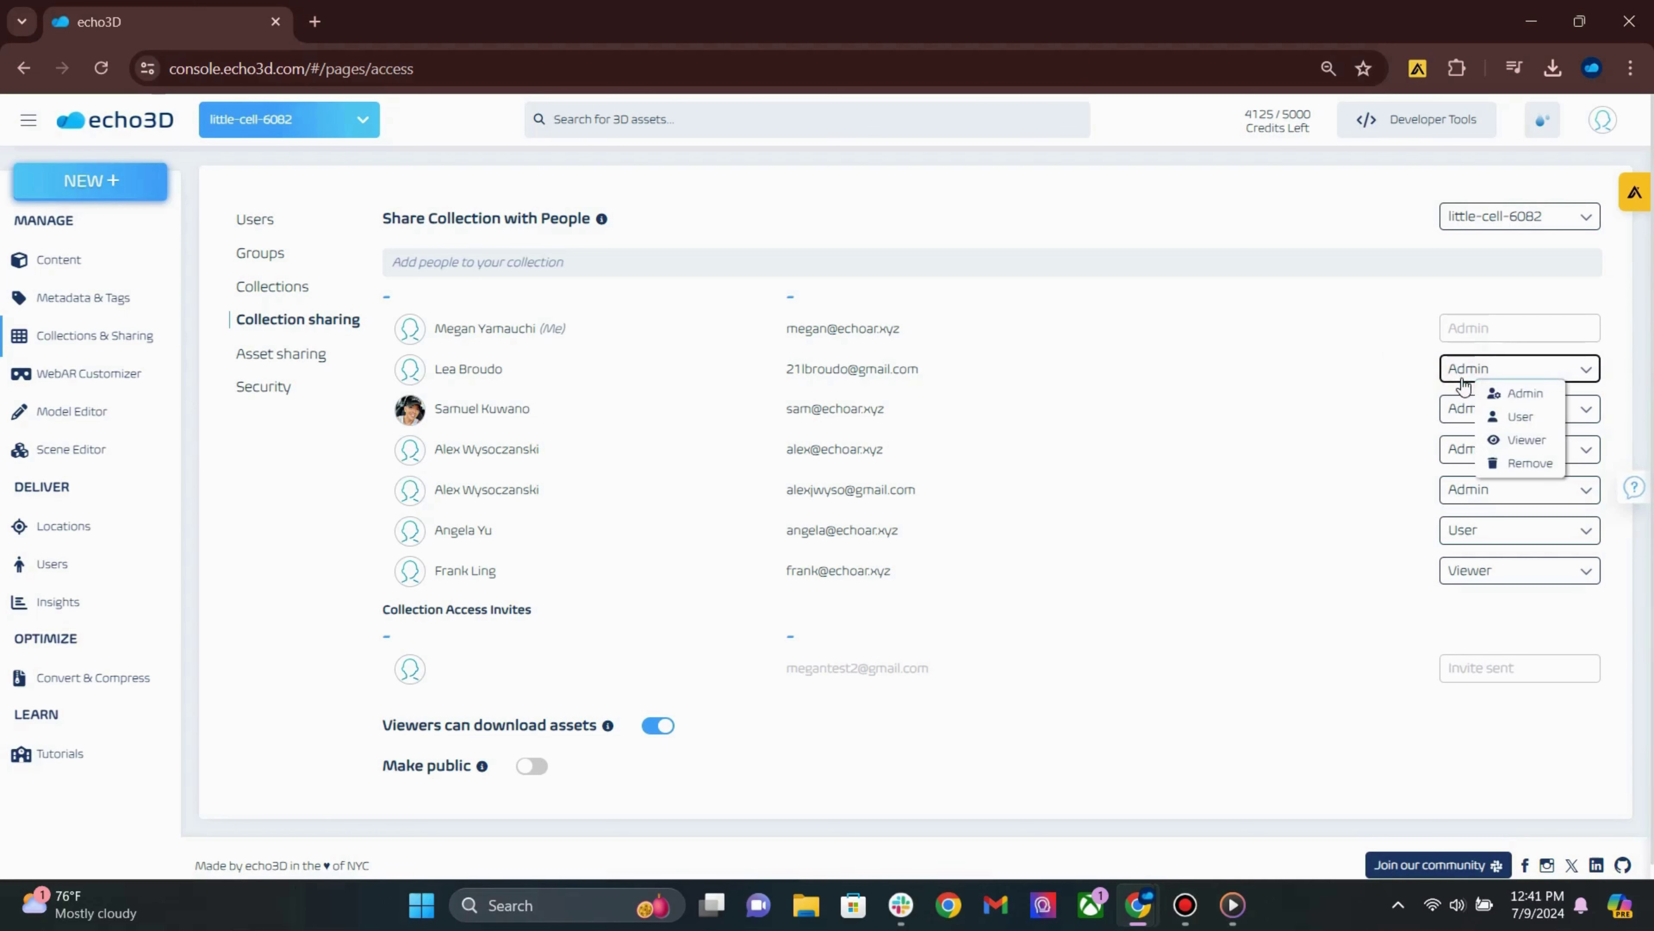
pyautogui.click(1361, 429)
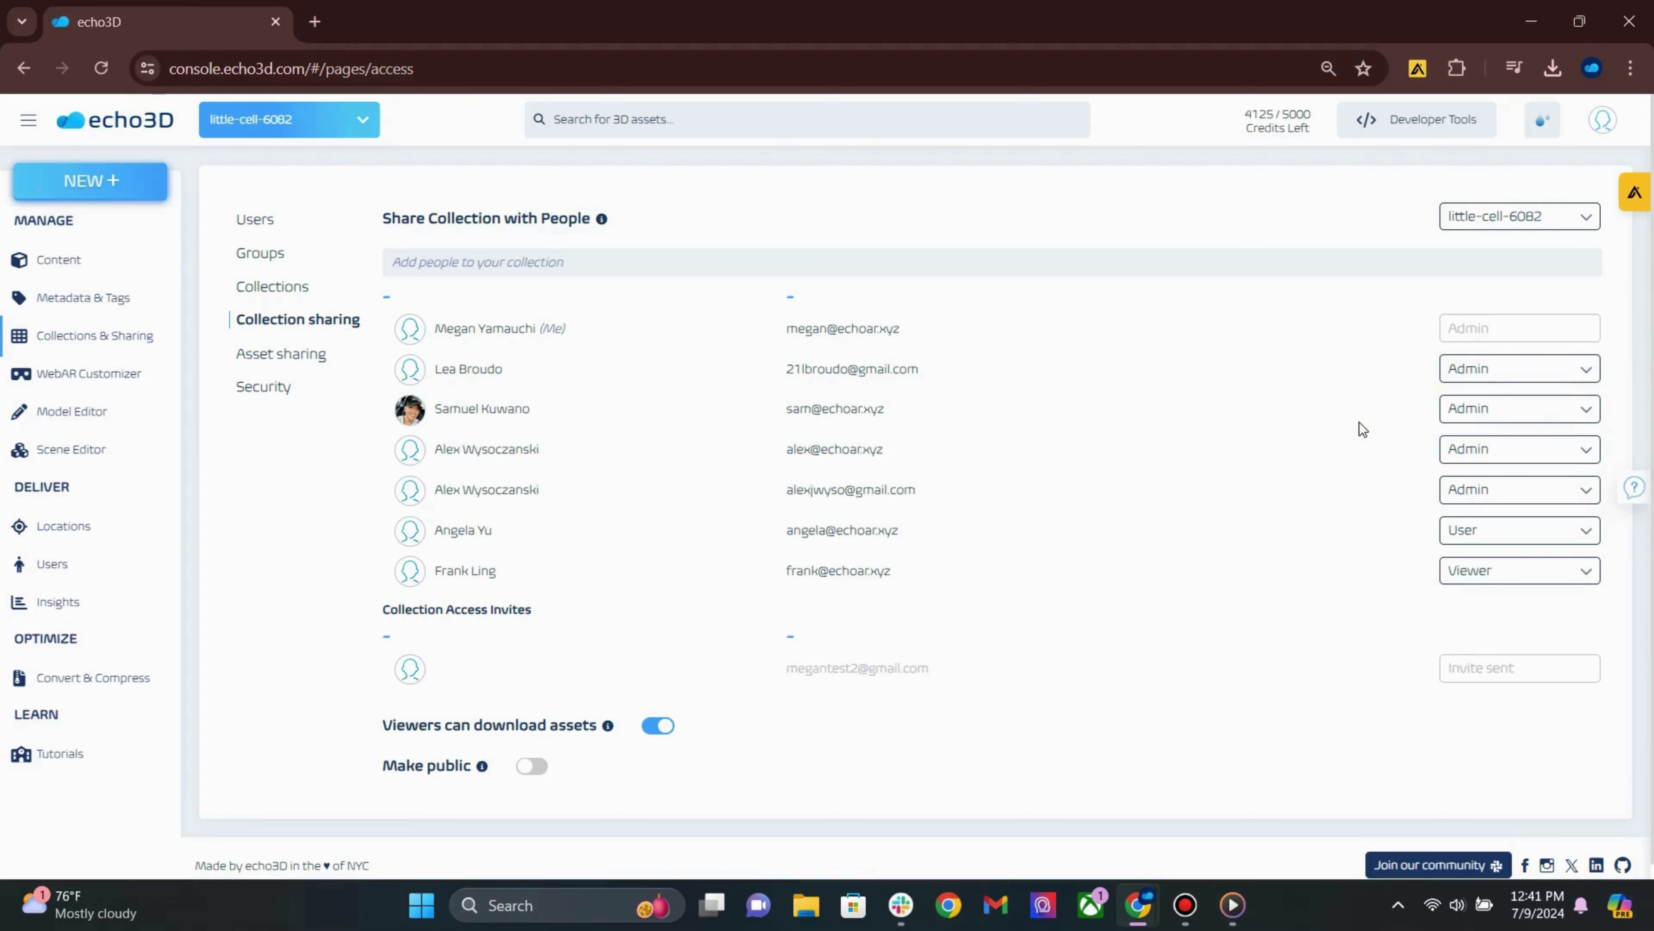
# Step: Make the little-cell-6082 collection public in its sharing settings
pyautogui.scroll(-1, 931, 546)
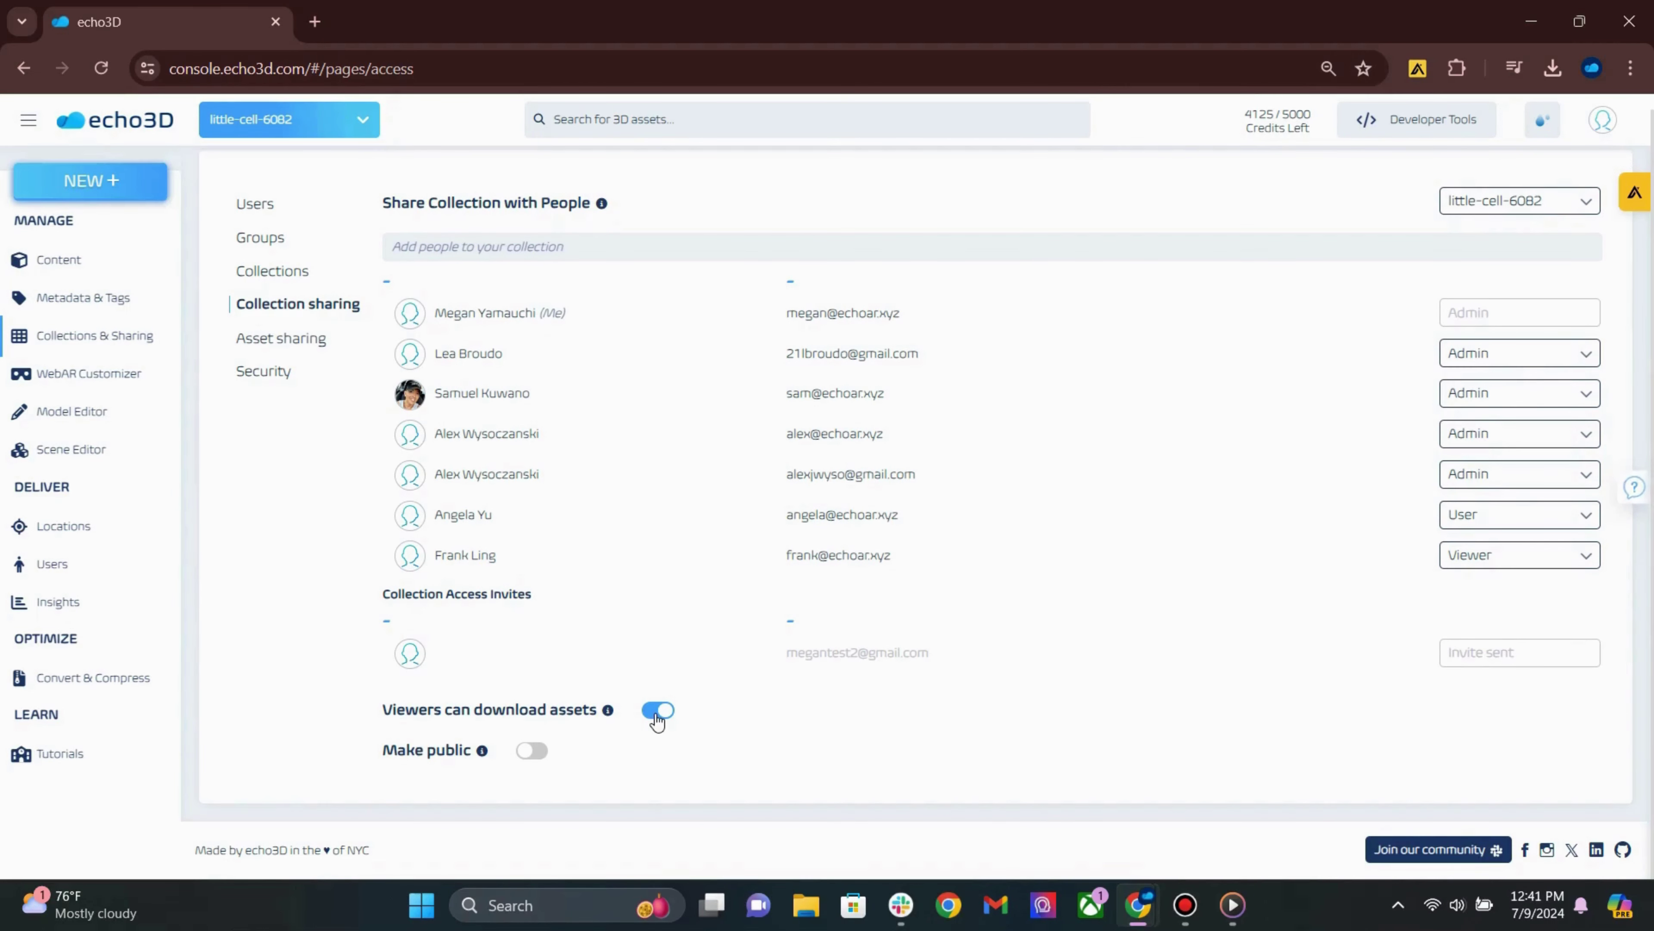
pyautogui.click(535, 751)
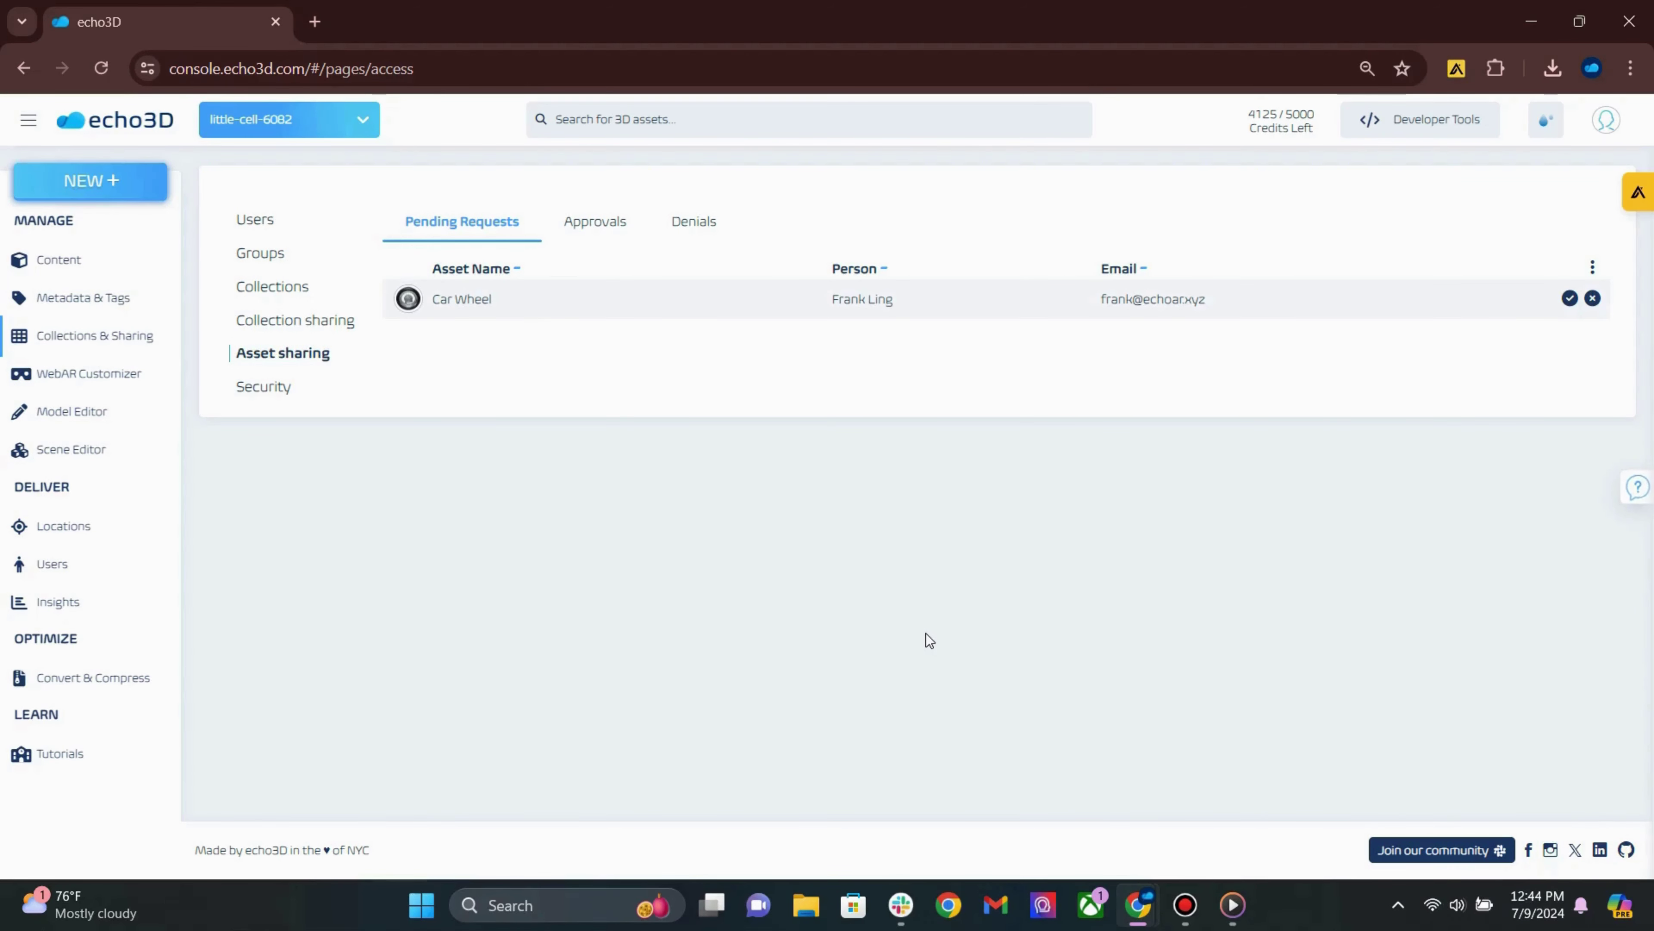
# Step: Inspect the denial form for the pending Car Wheel request, cancel it, and display the denied asset requests
pyautogui.click(1593, 299)
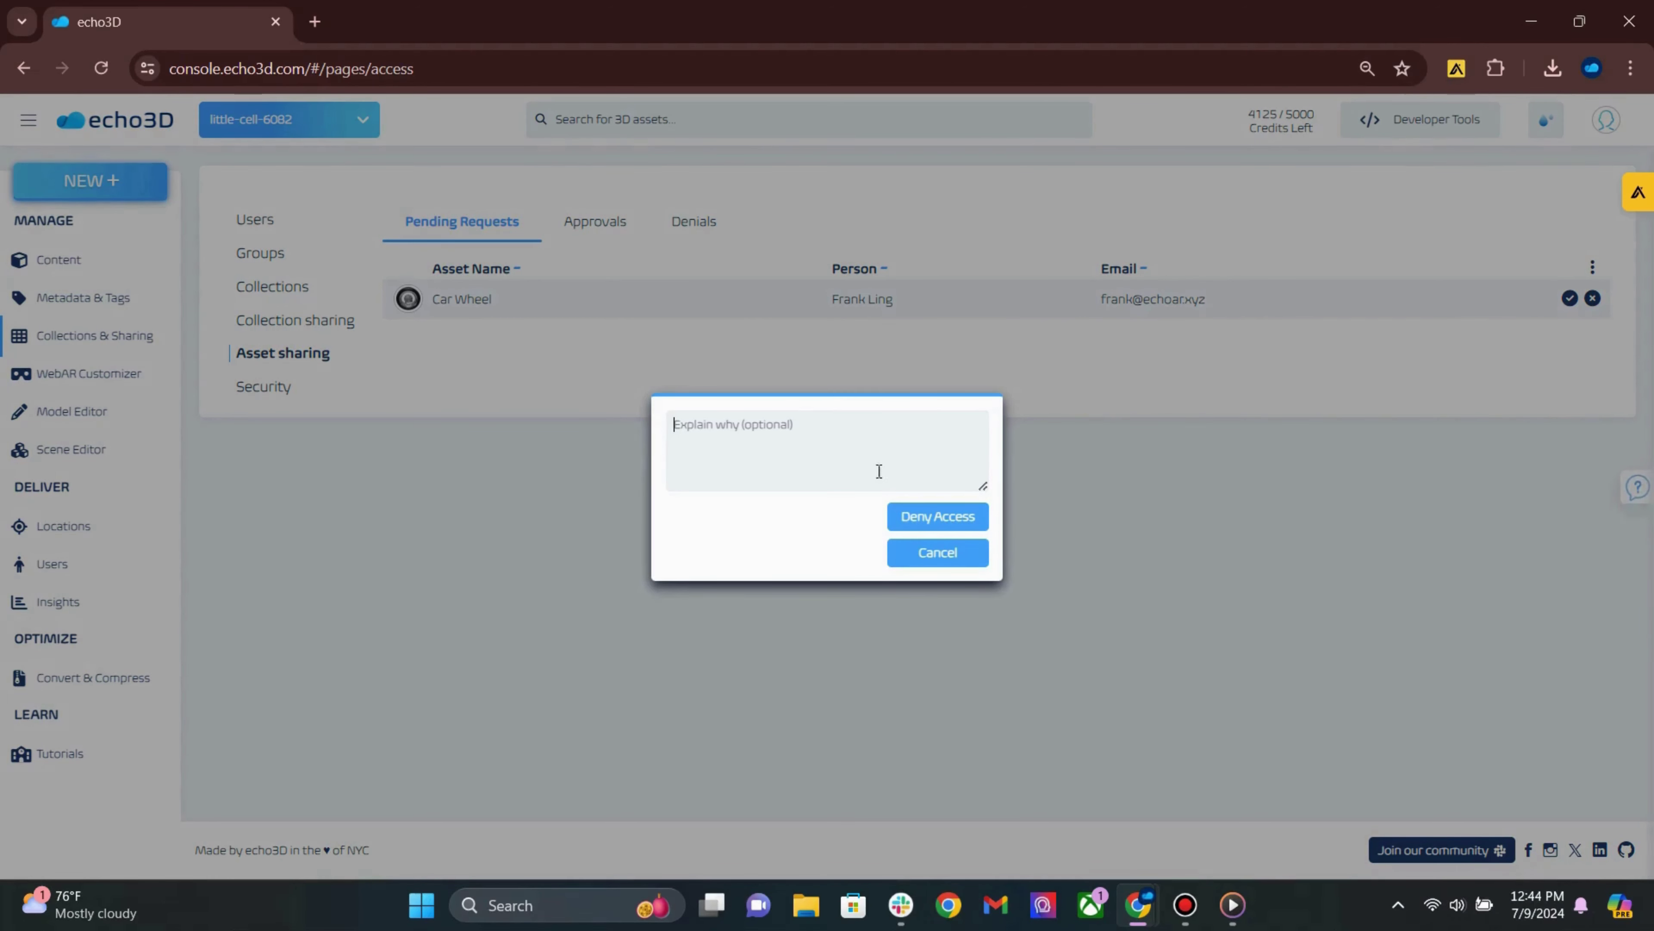
pyautogui.click(930, 553)
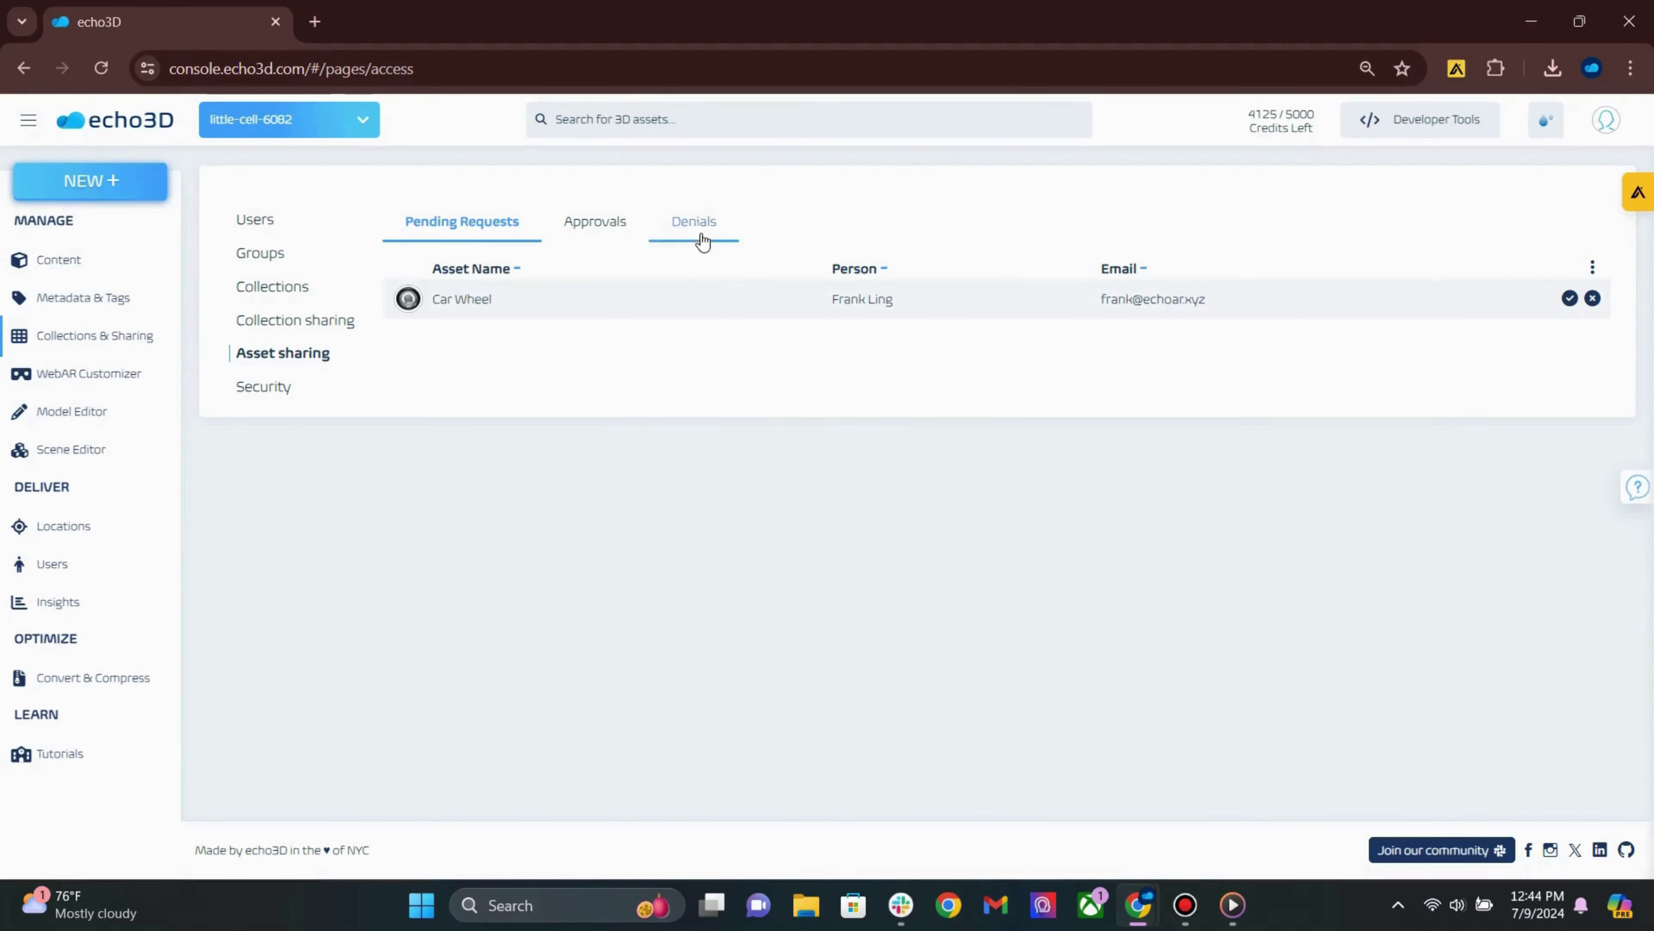
pyautogui.click(701, 242)
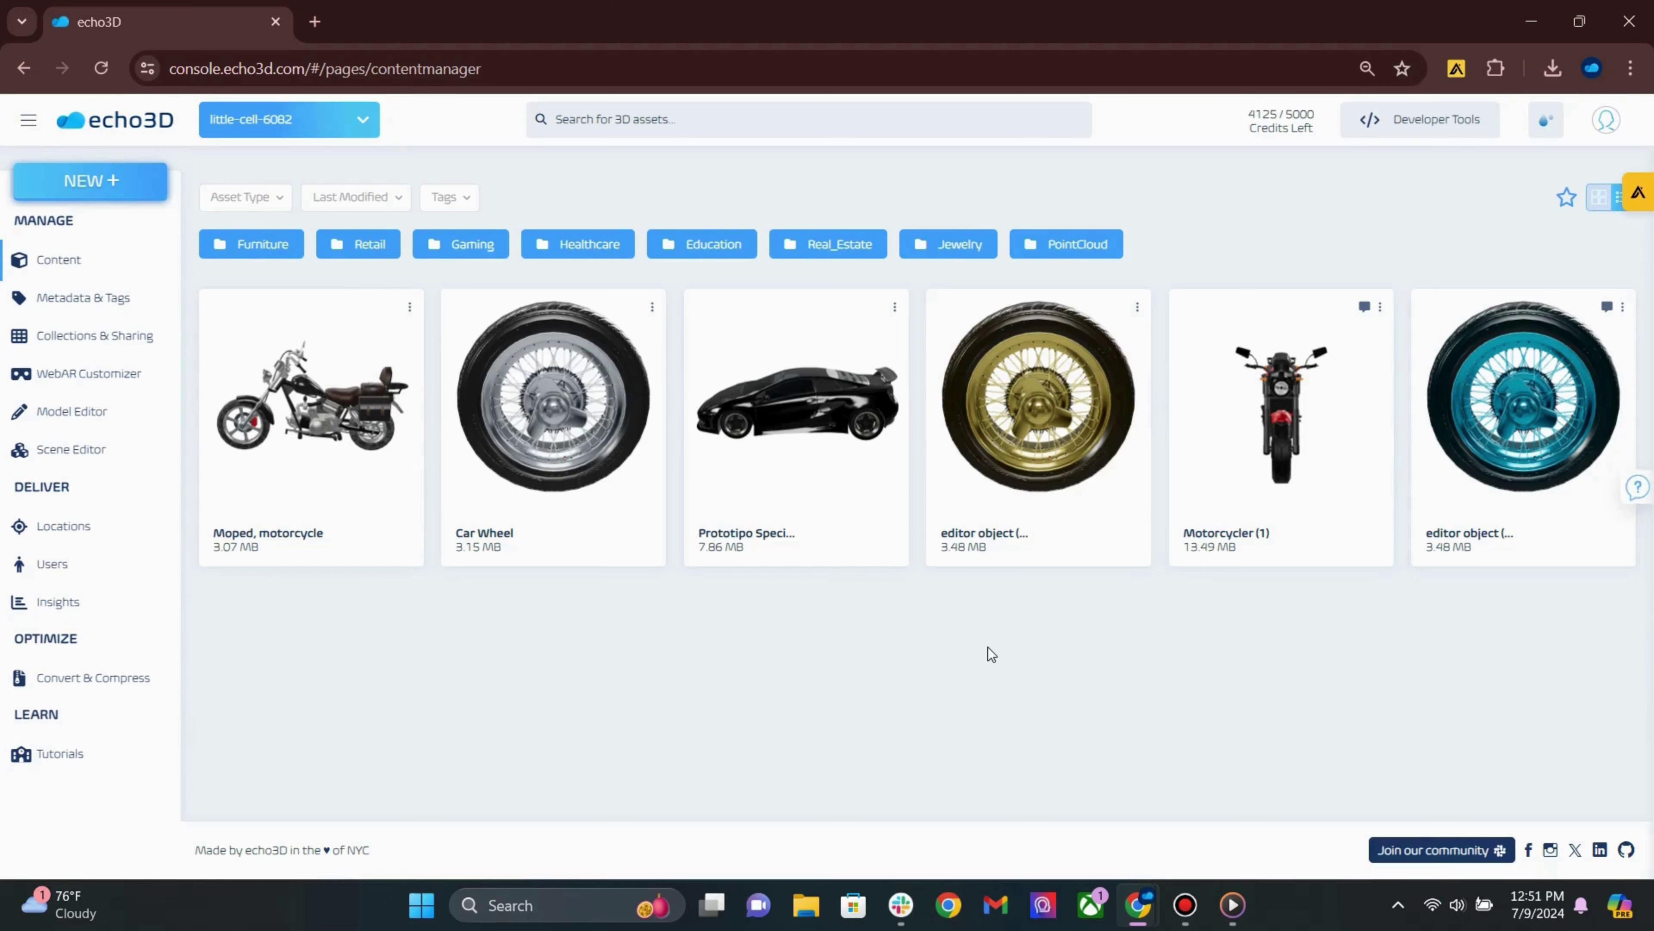
# Step: Add the silver car wheel as a child of Prototipo Speciale '95 - Low poly model (1)(1)(1) in its hierarchy
pyautogui.doubleClick(809, 483)
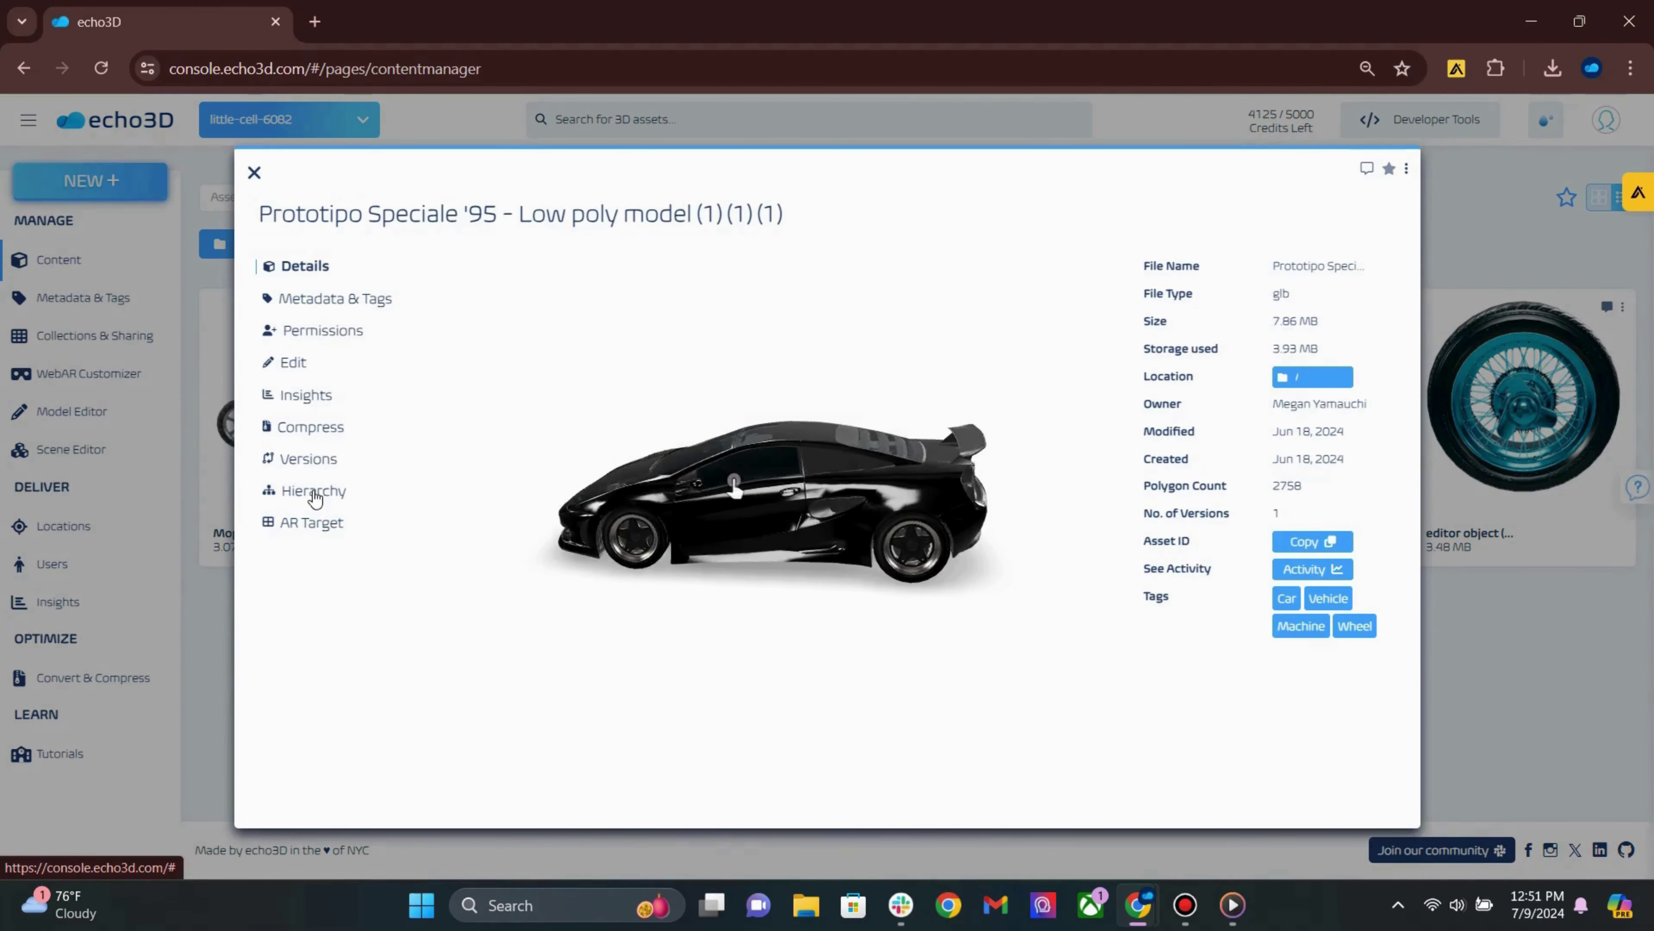
pyautogui.click(315, 495)
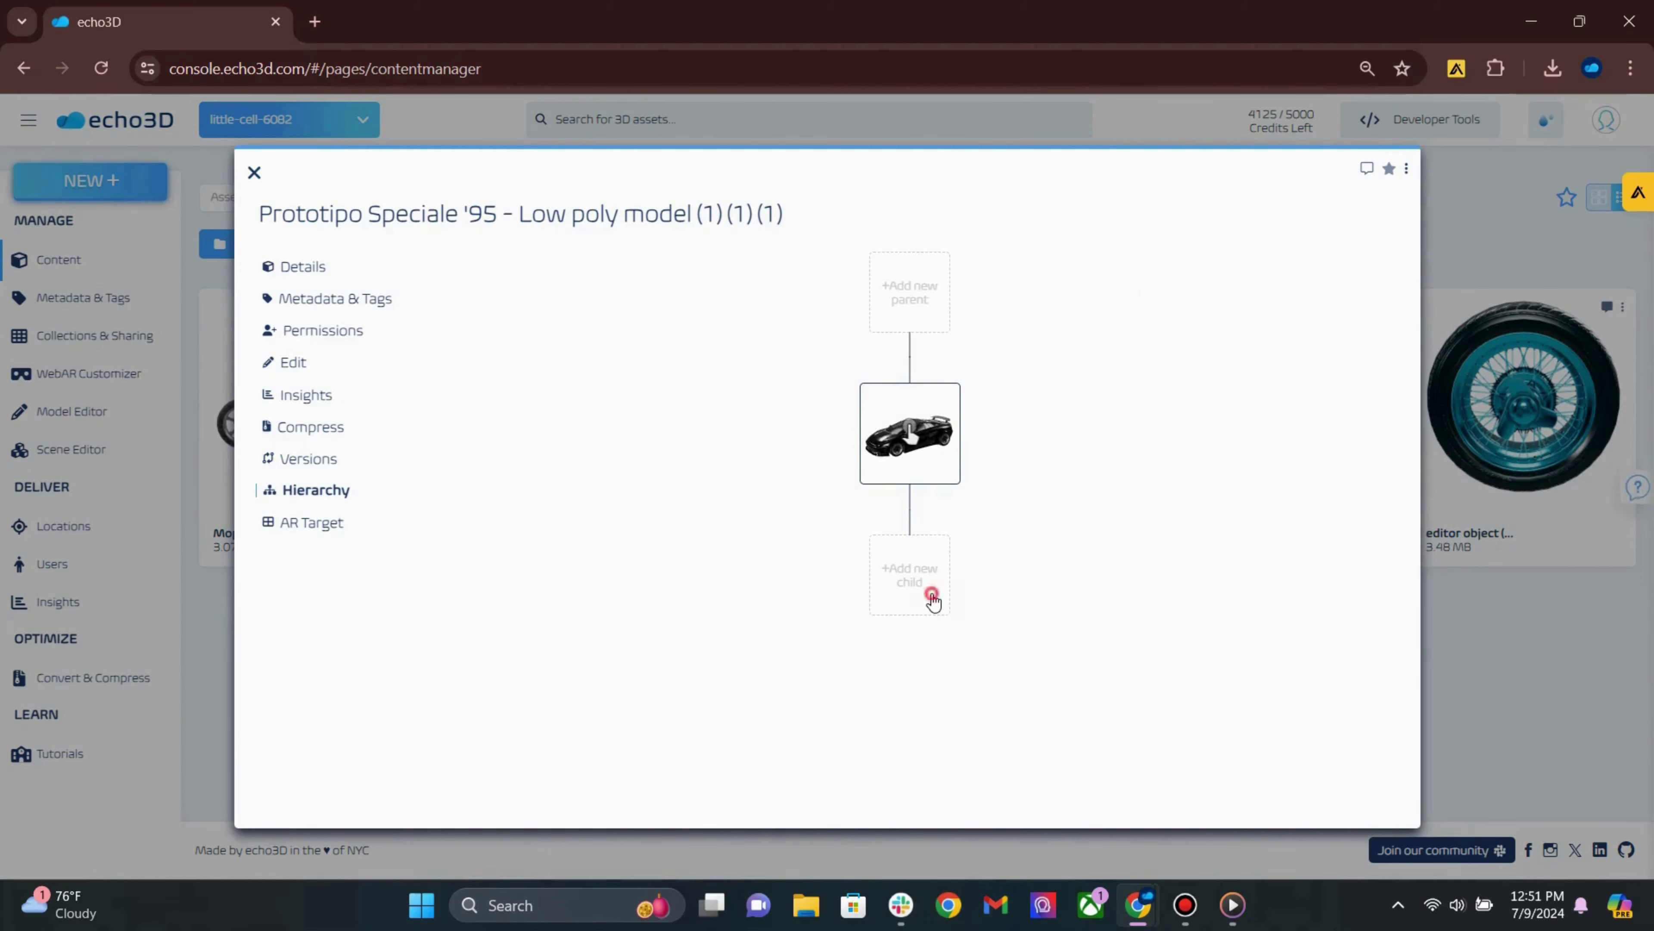
pyautogui.click(932, 602)
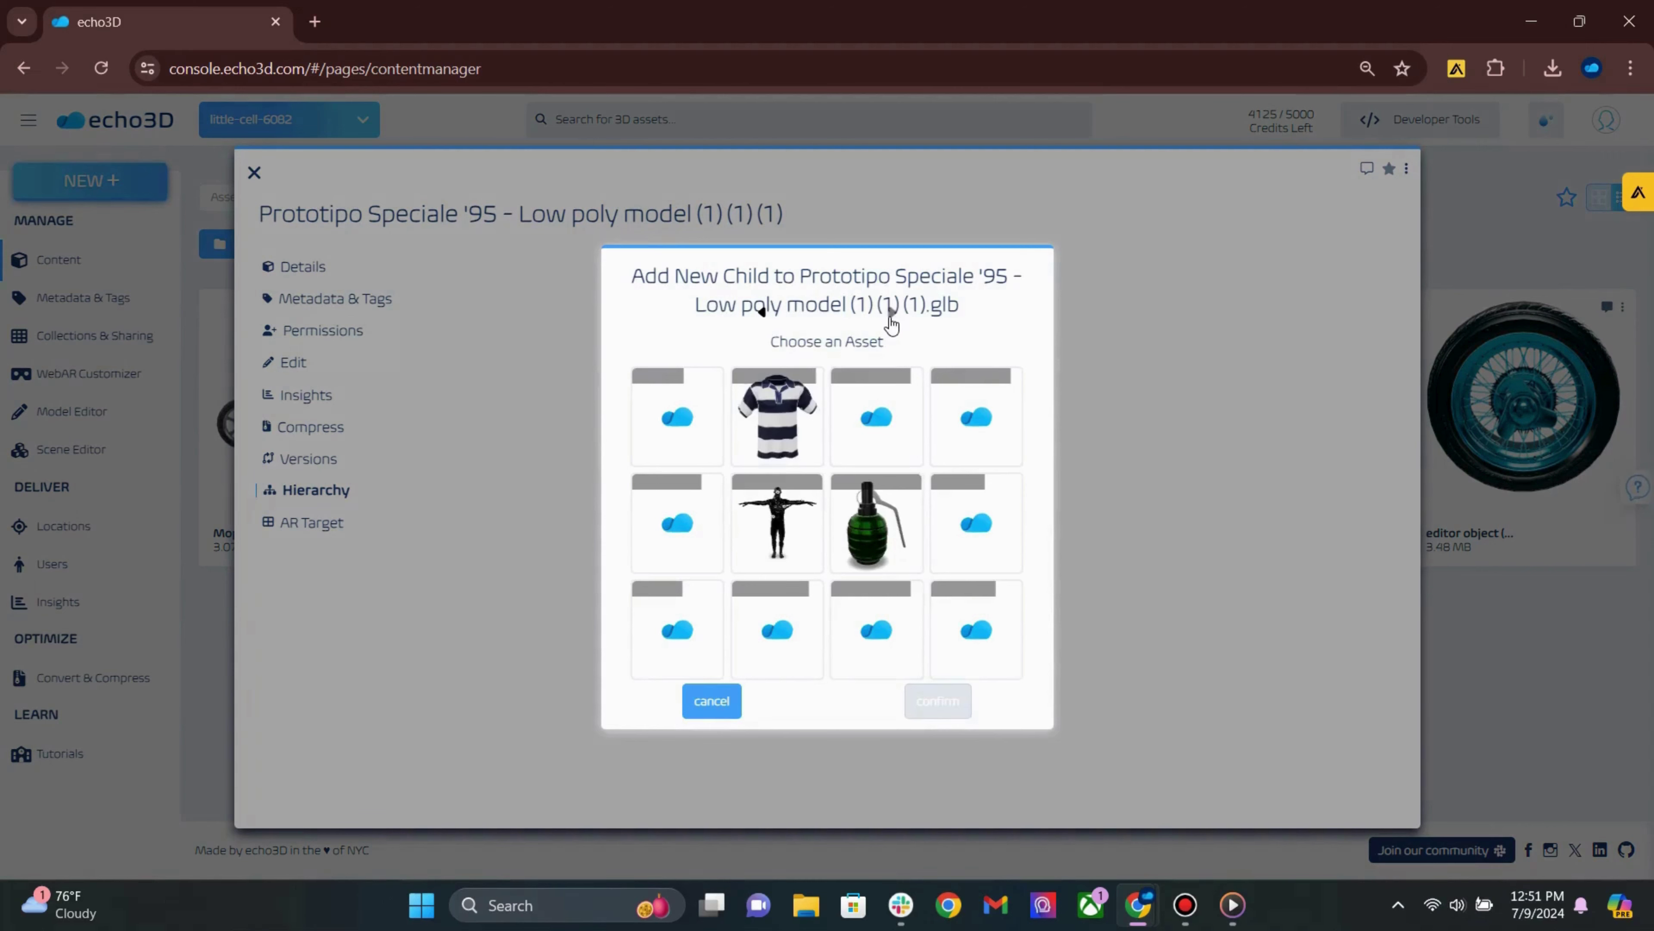
pyautogui.click(891, 313)
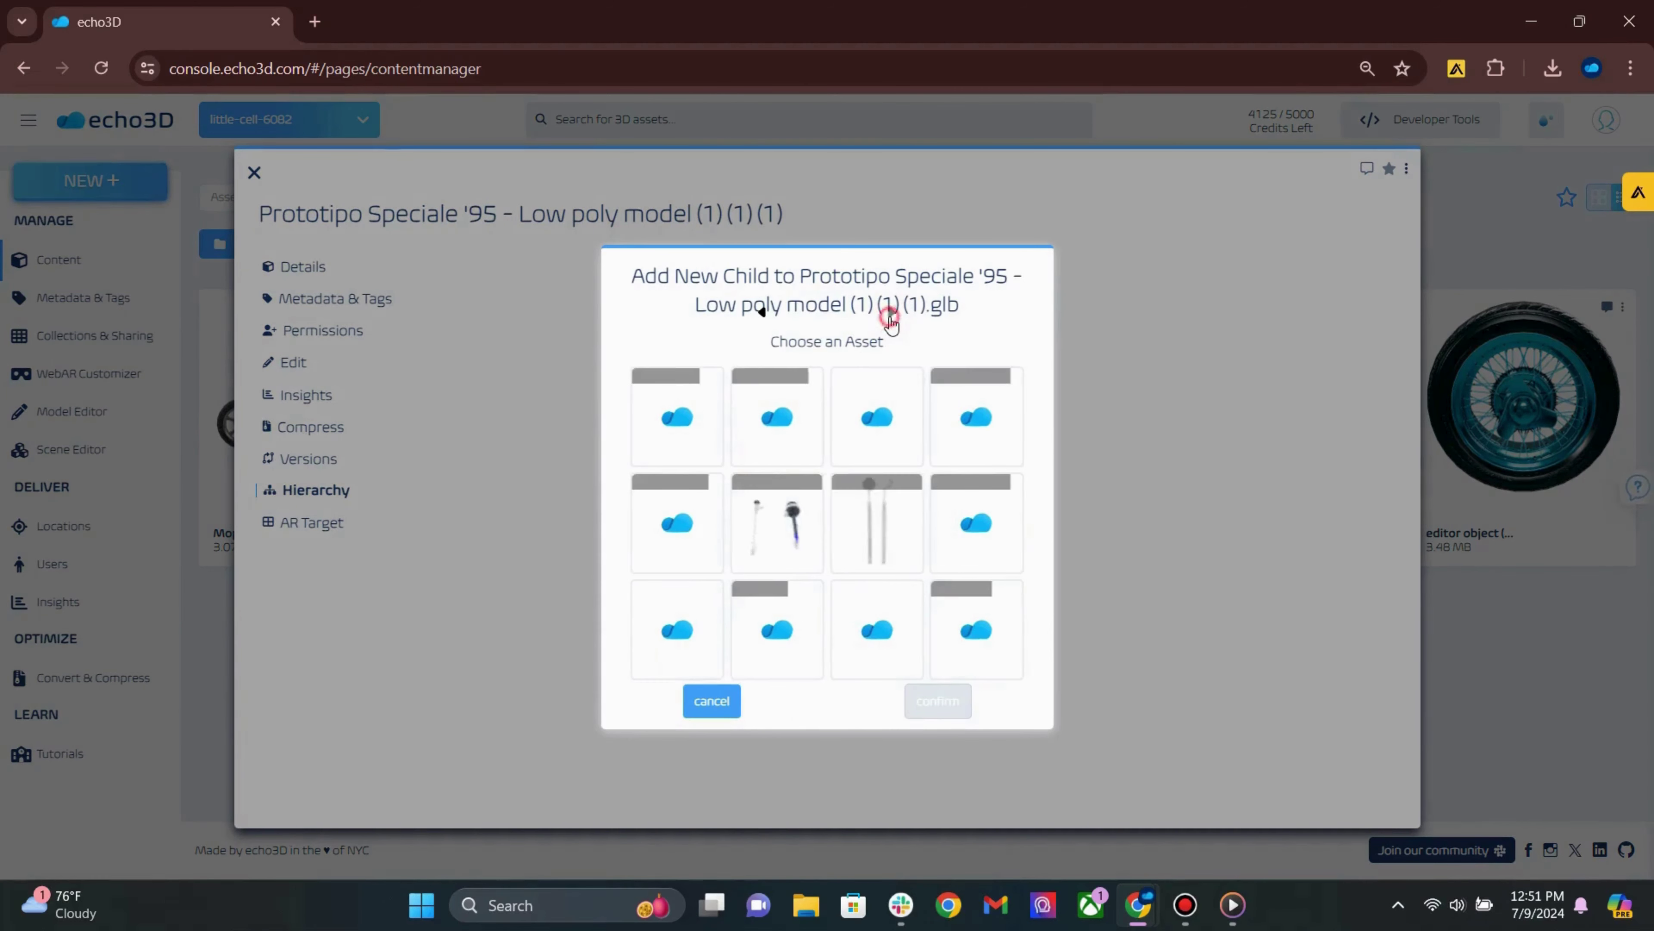
pyautogui.click(890, 317)
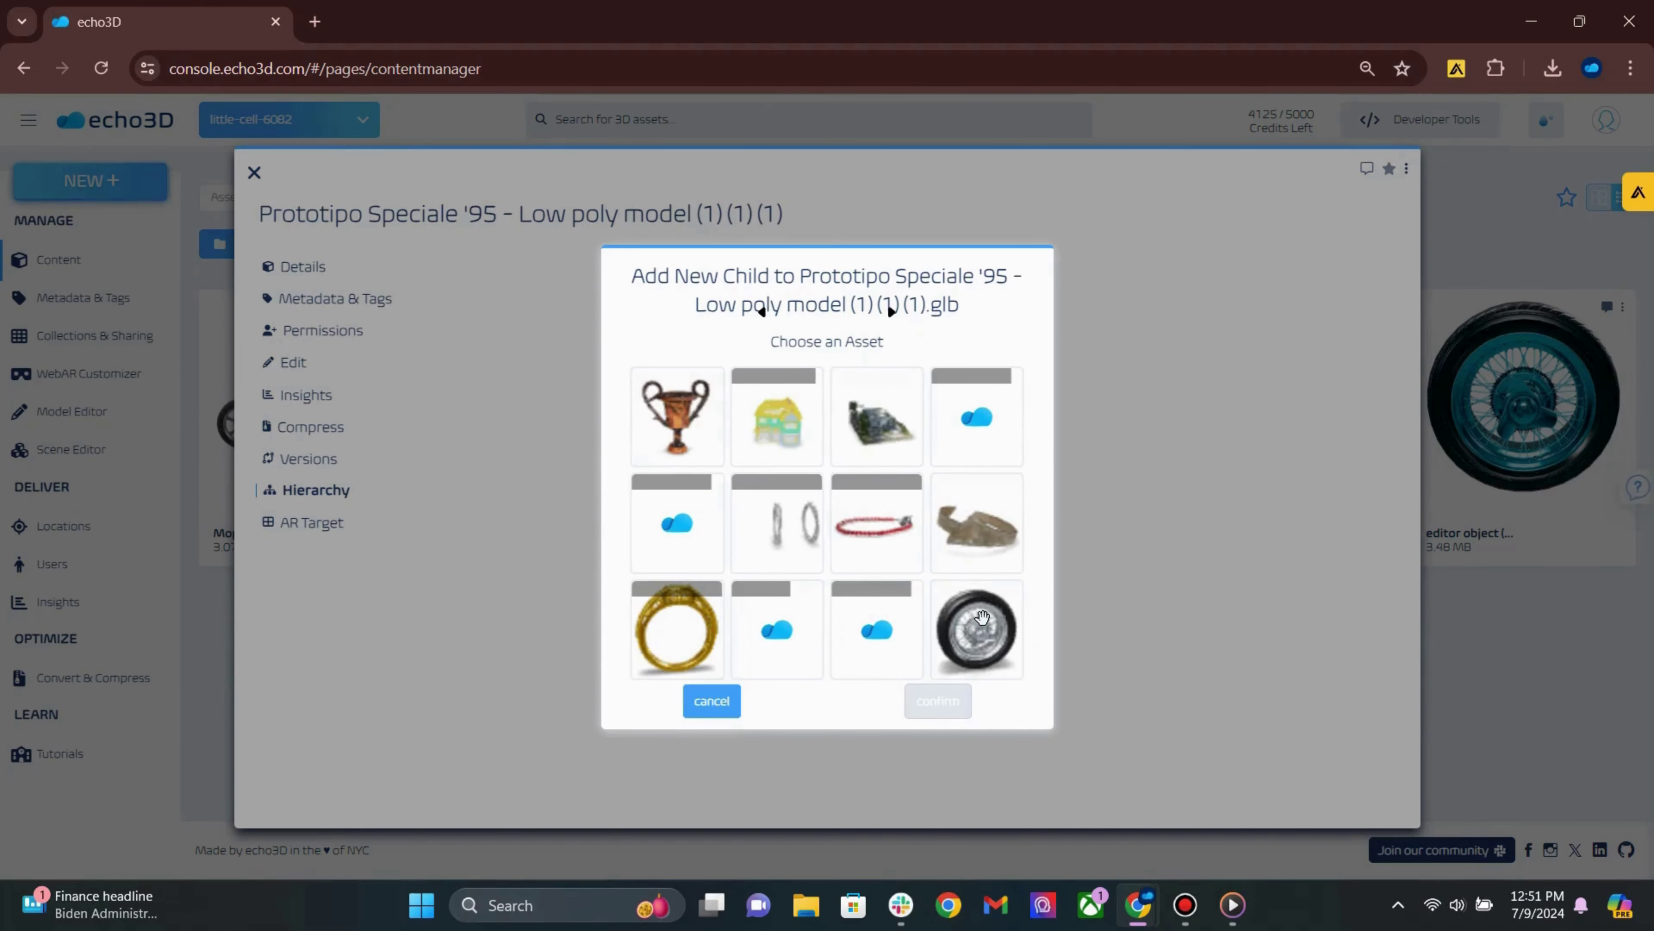
pyautogui.click(983, 616)
pyautogui.click(936, 704)
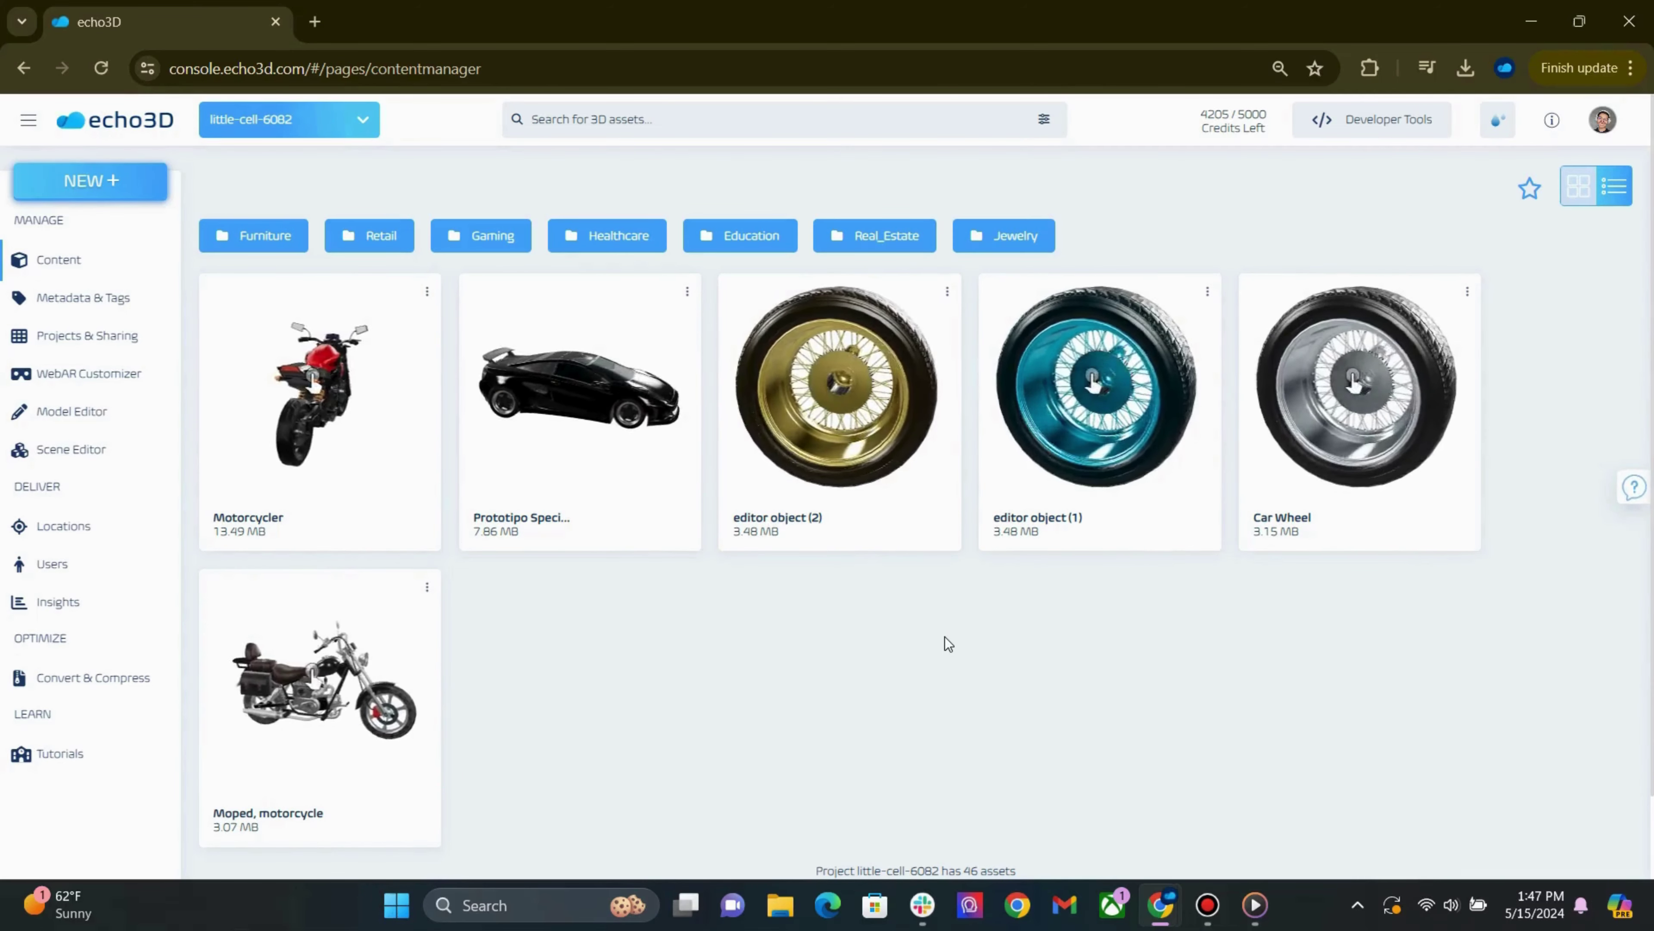
# Step: Display the versions of the gold wheel asset editor object (2)
pyautogui.doubleClick(769, 477)
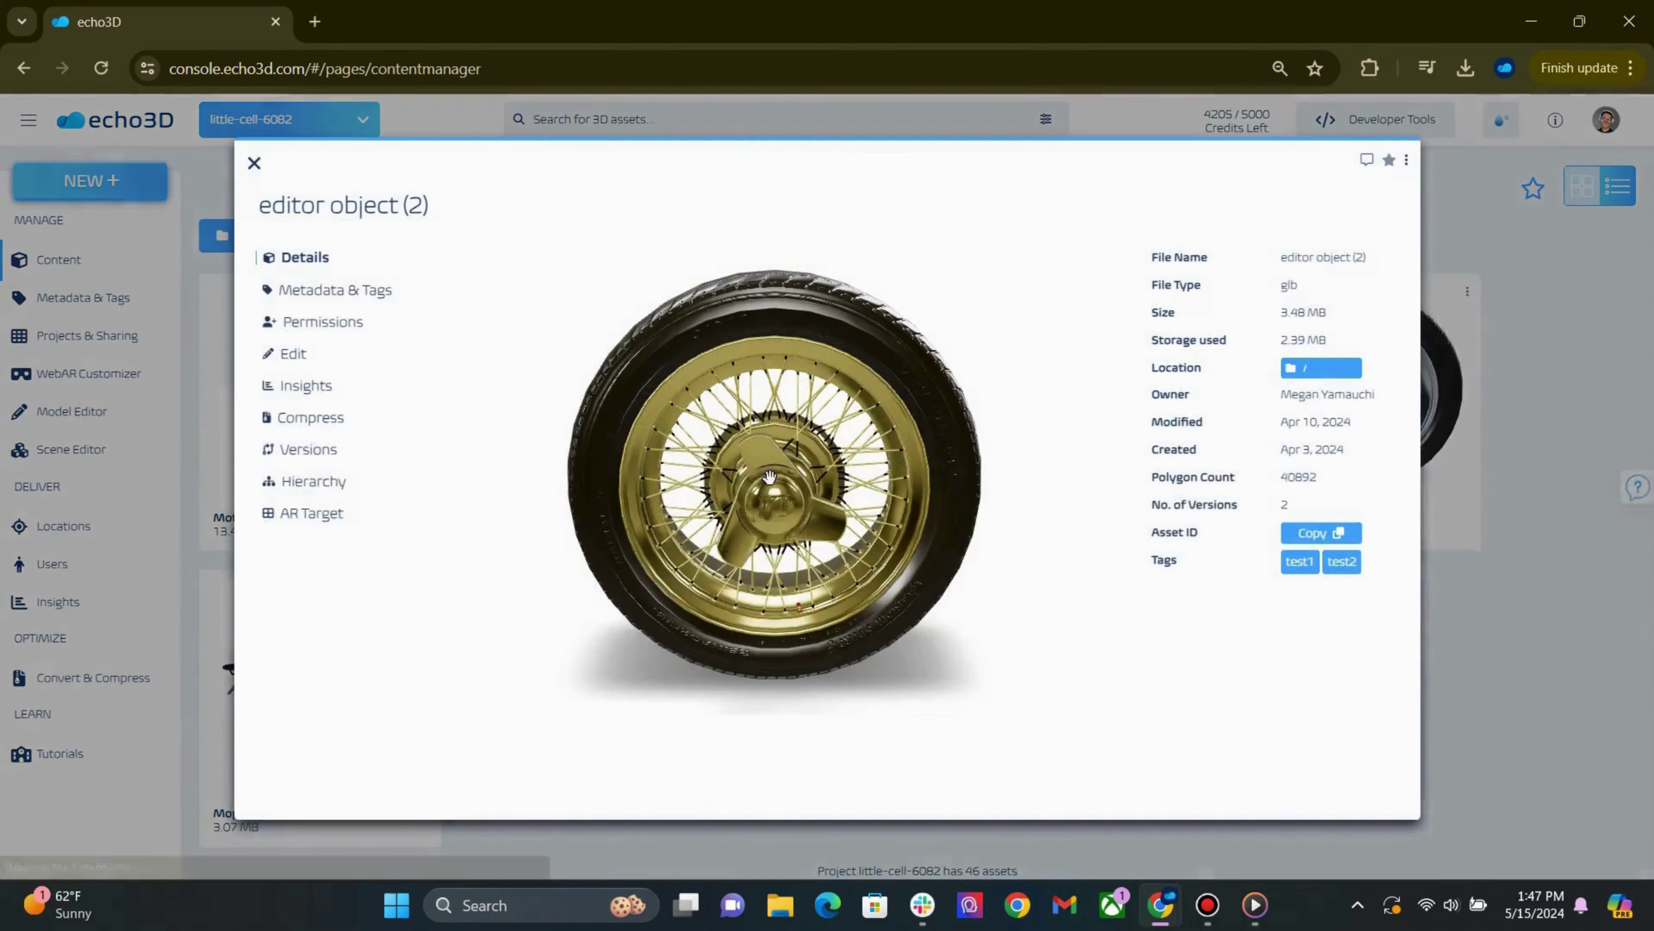
pyautogui.click(313, 451)
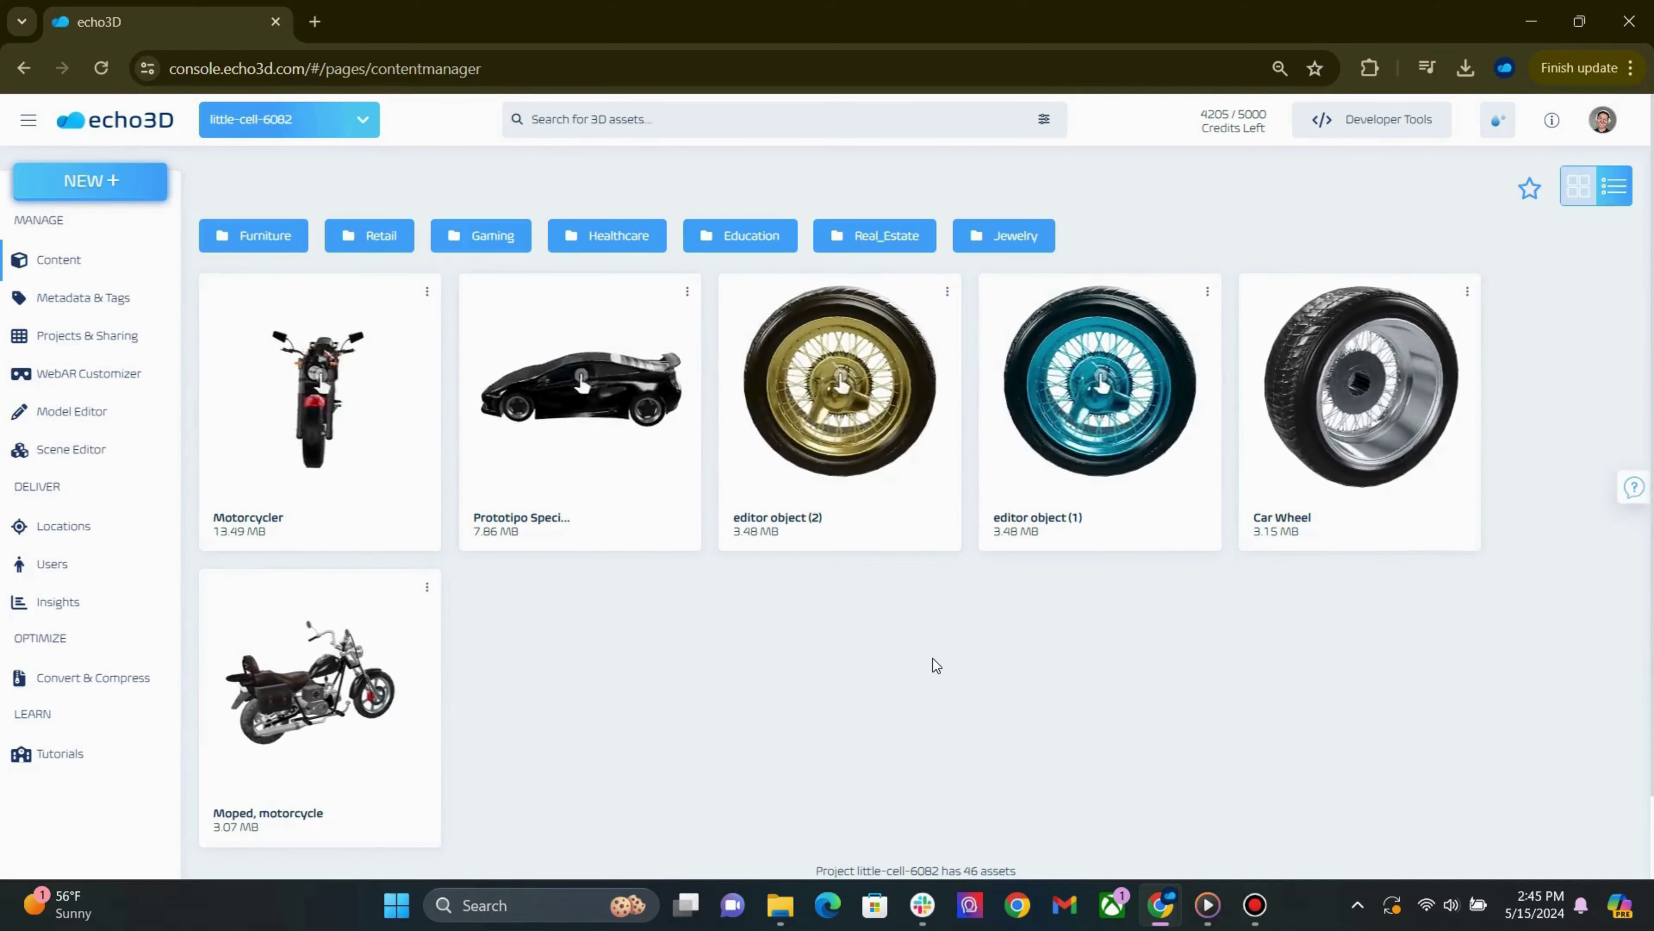
# Step: Upload the Prototipo Speciale '95 GLB file from the Downloads folder to the content library, accepting the duplicate
pyautogui.click(780, 904)
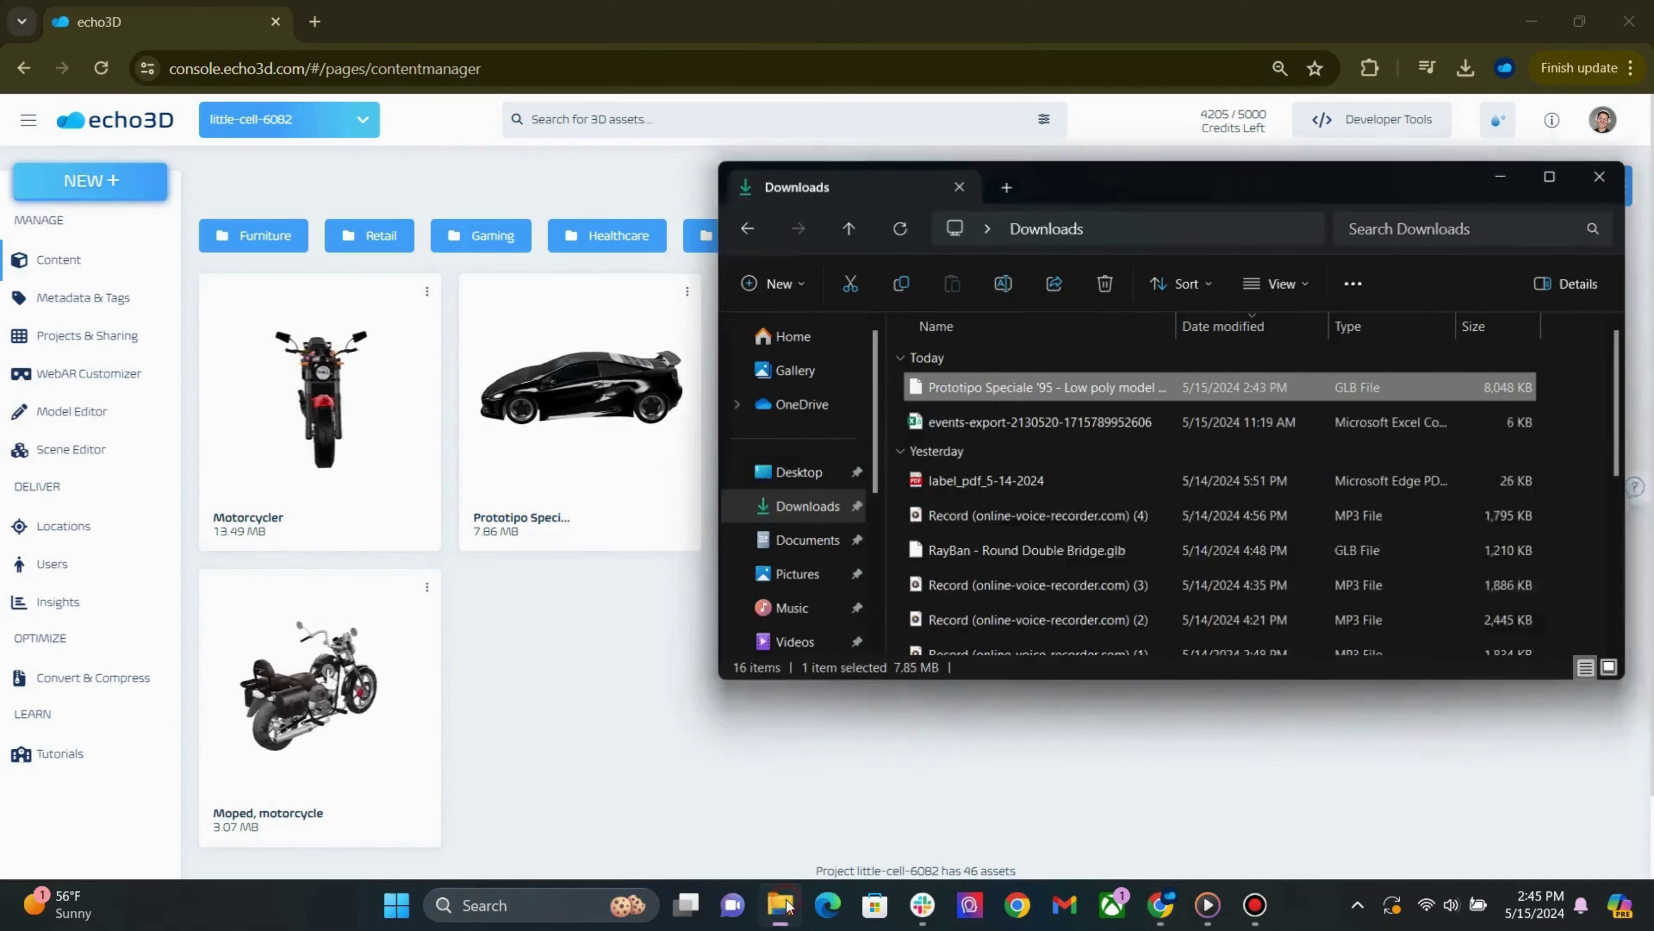
pyautogui.moveTo(940, 417); pyautogui.dragTo(640, 640)
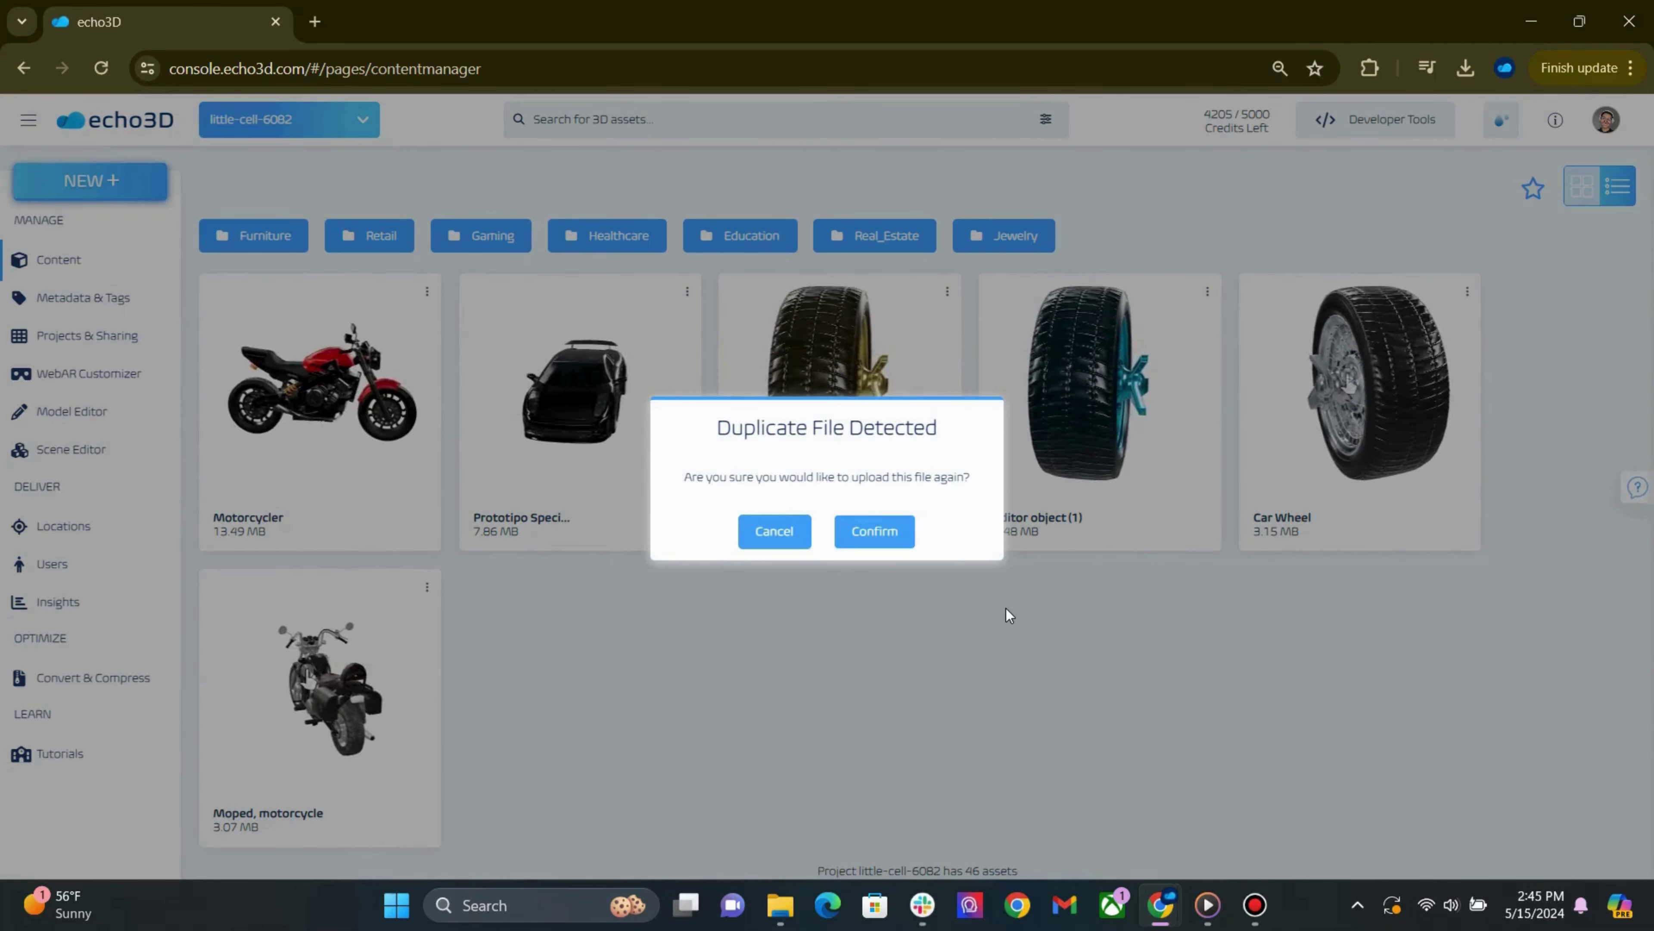
pyautogui.click(883, 531)
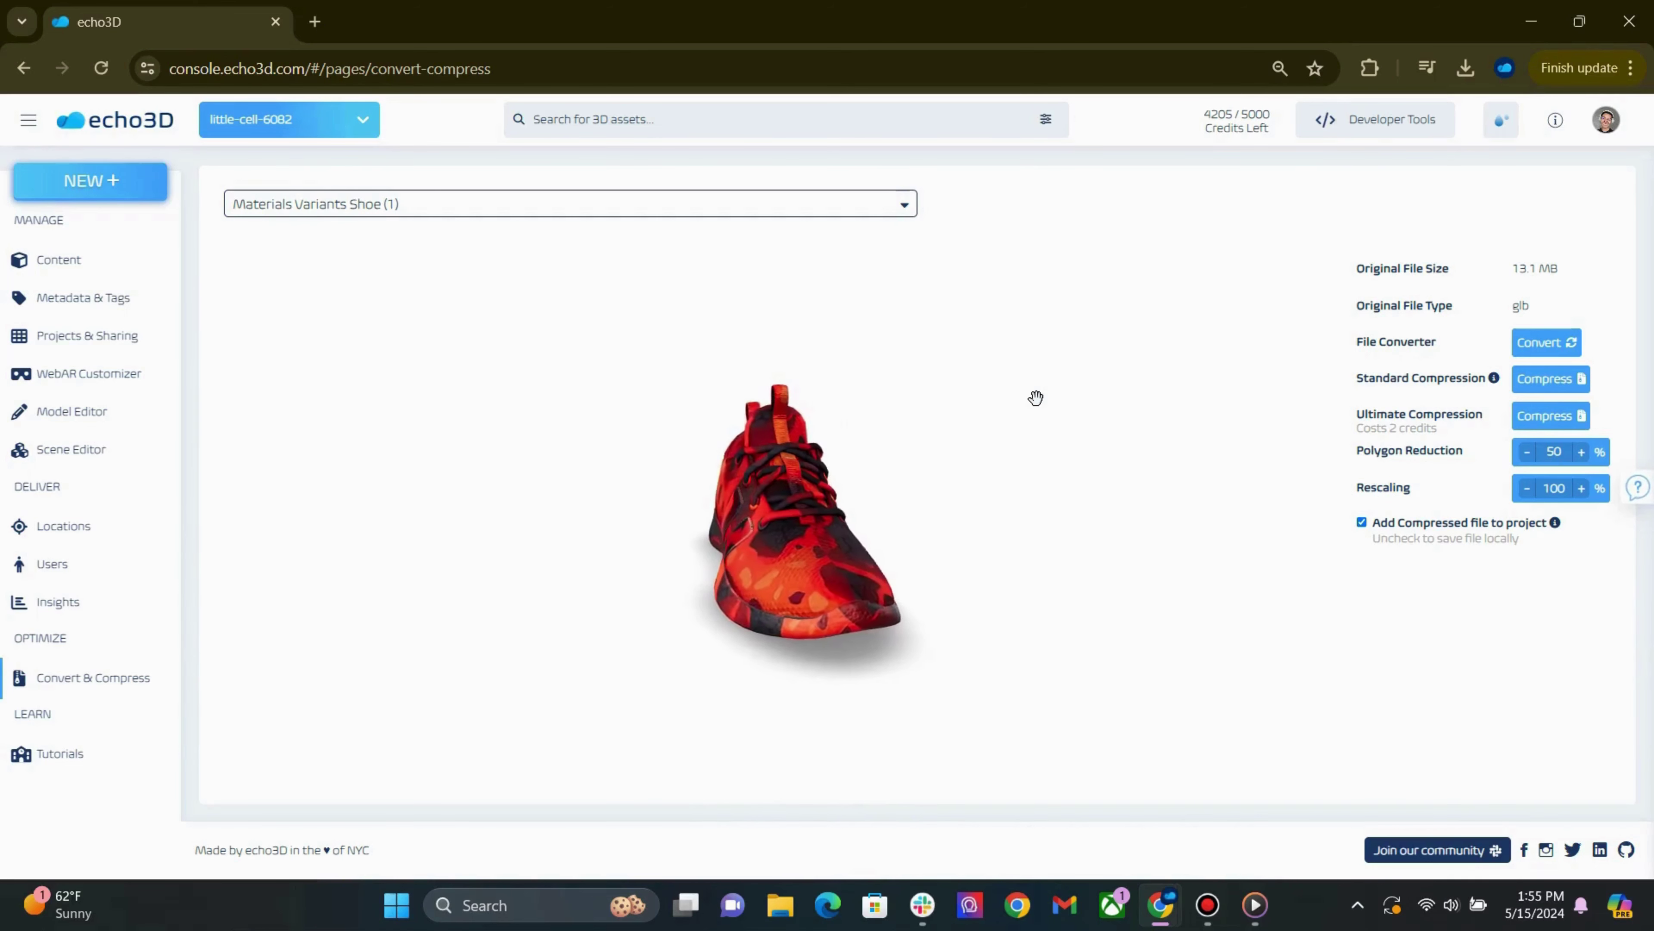
# Step: Review the file conversion formats and the Standard Compression information for Materials Variants Shoe (1)
pyautogui.click(1542, 345)
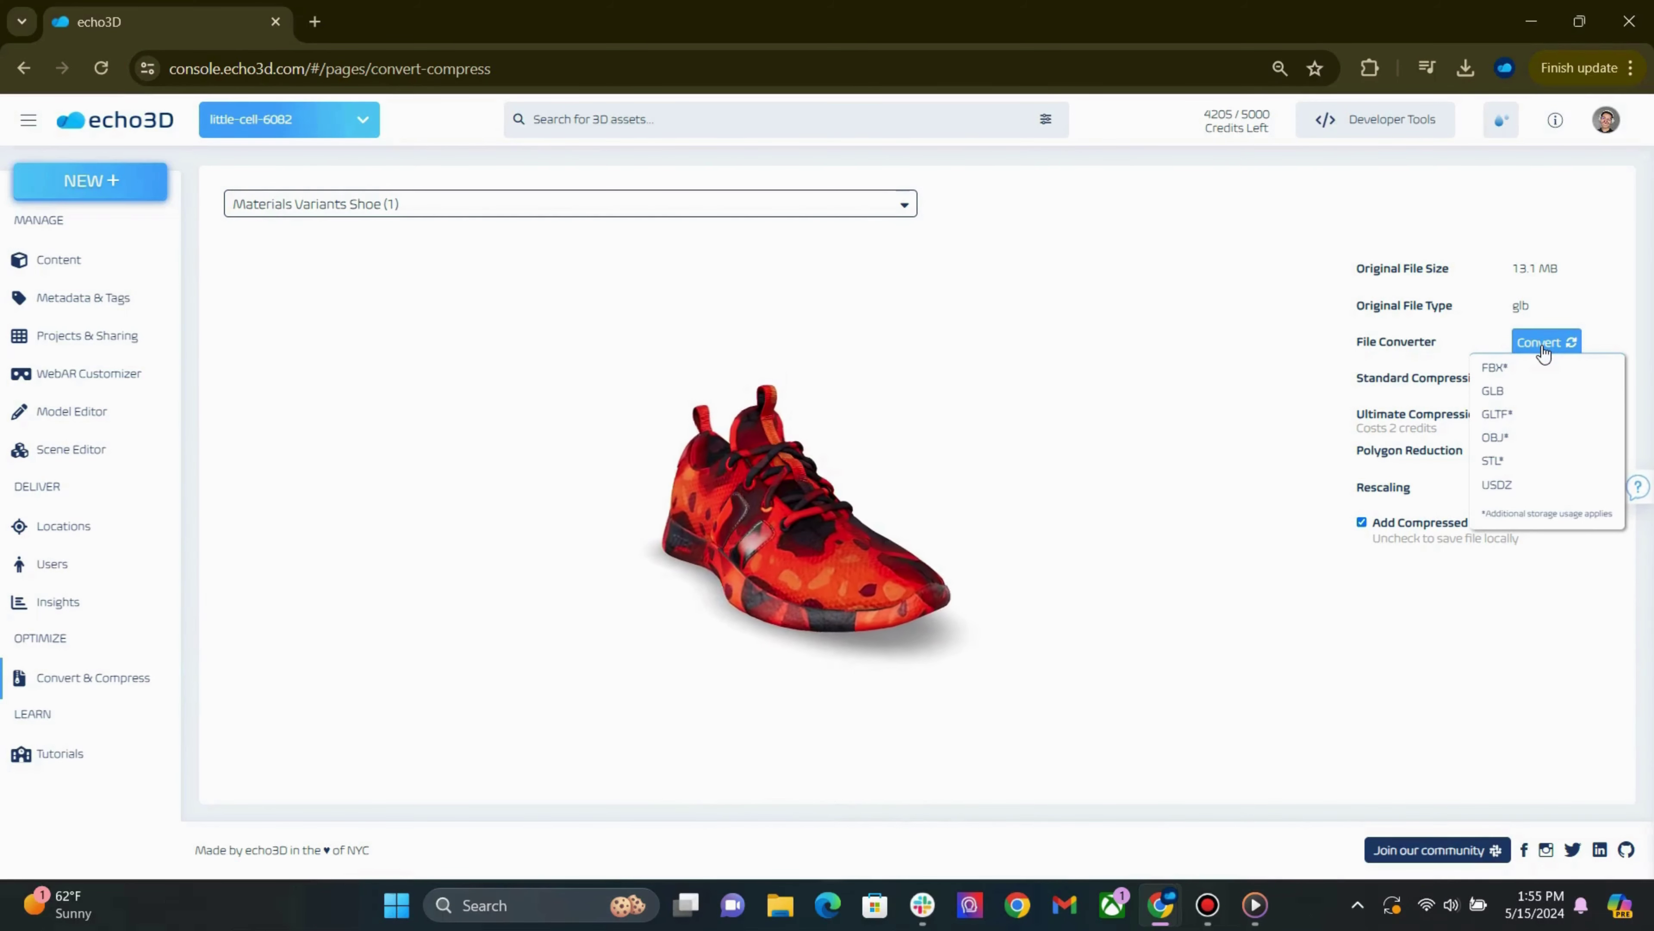
pyautogui.click(1447, 394)
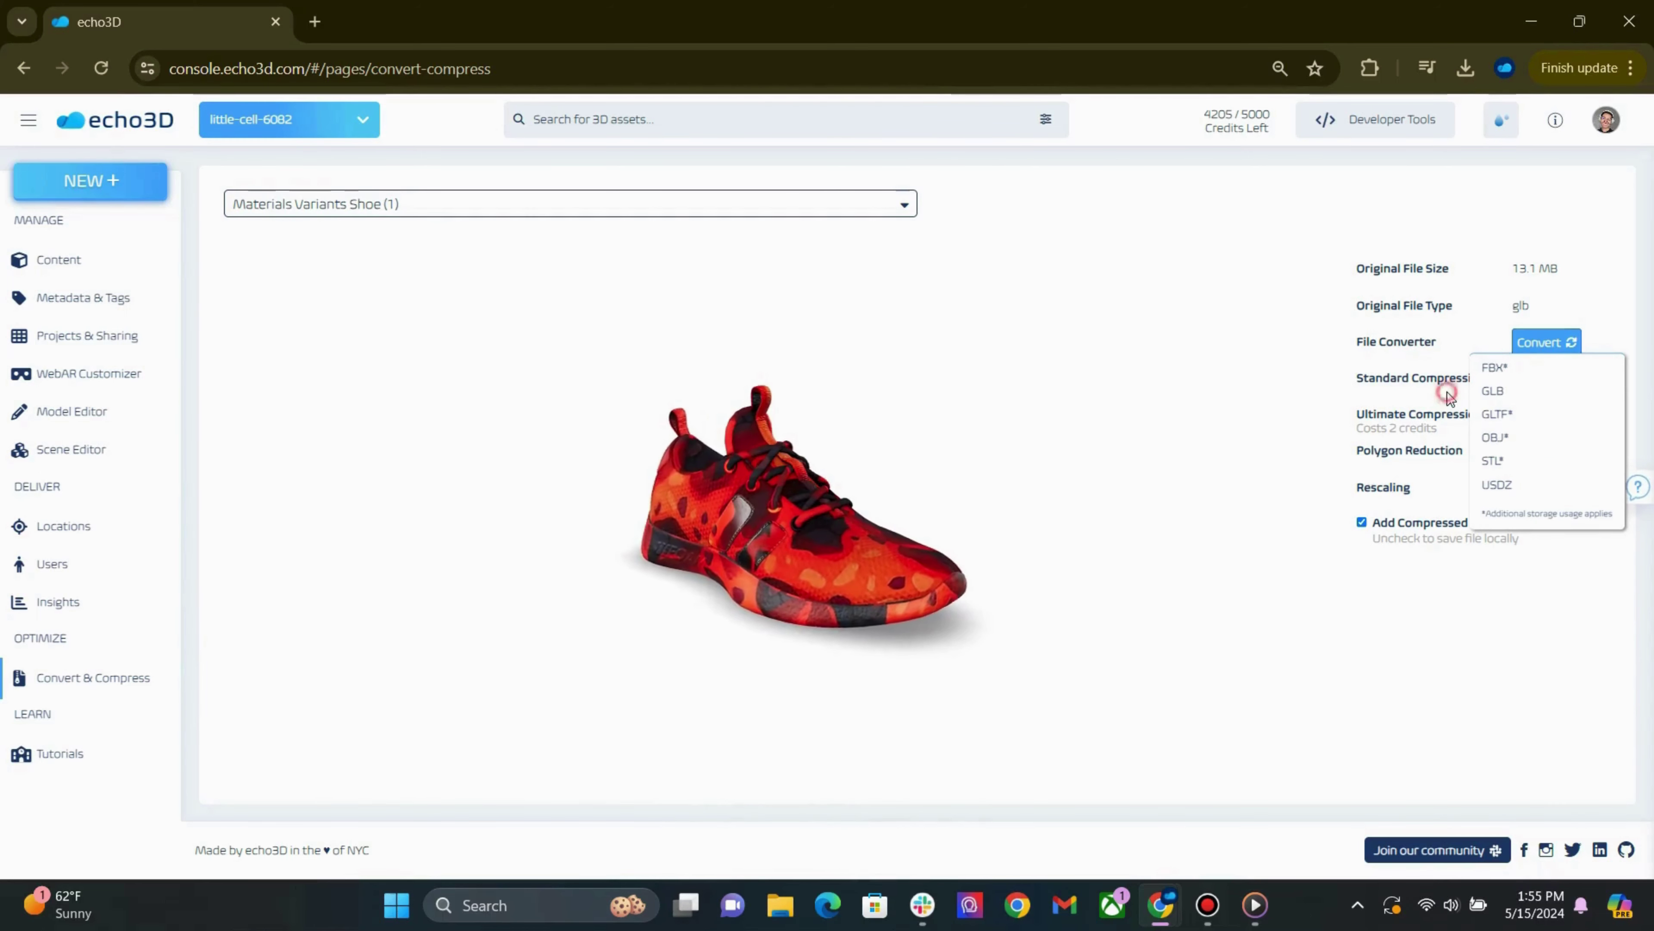
pyautogui.moveTo(1494, 381)
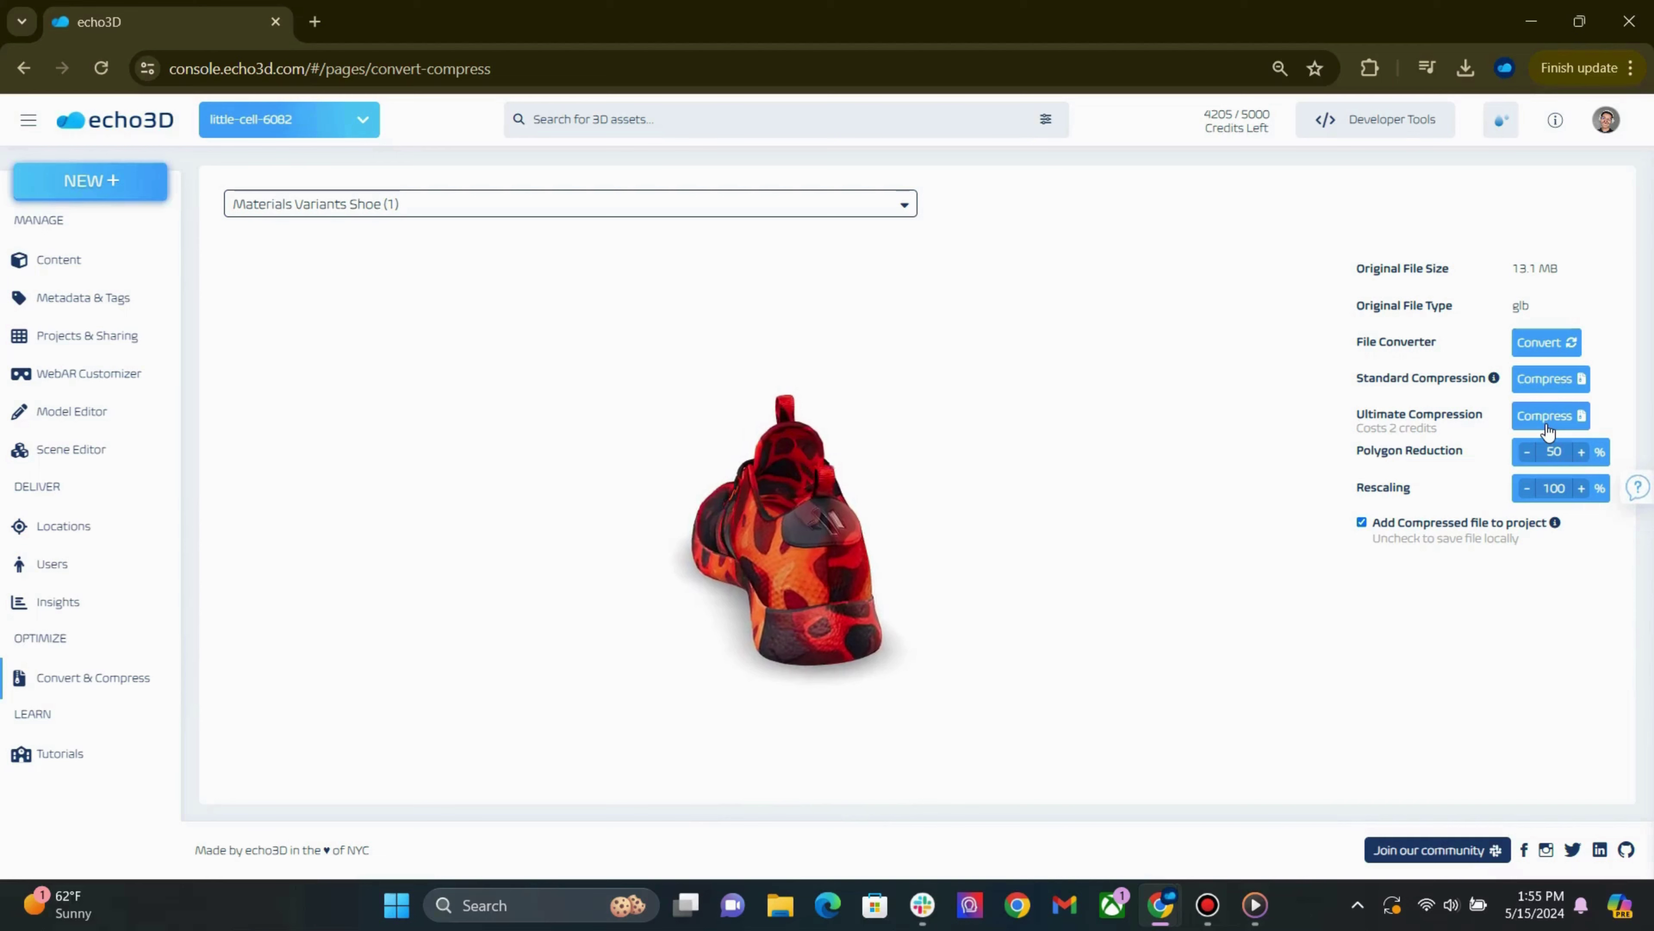
# Step: Lower the Polygon Reduction percentage for Materials Variants Shoe (1) by six increments
pyautogui.click(1528, 452)
pyautogui.click(1528, 452)
pyautogui.click(1528, 452)
pyautogui.click(1528, 452)
pyautogui.click(1528, 453)
pyautogui.click(1528, 452)
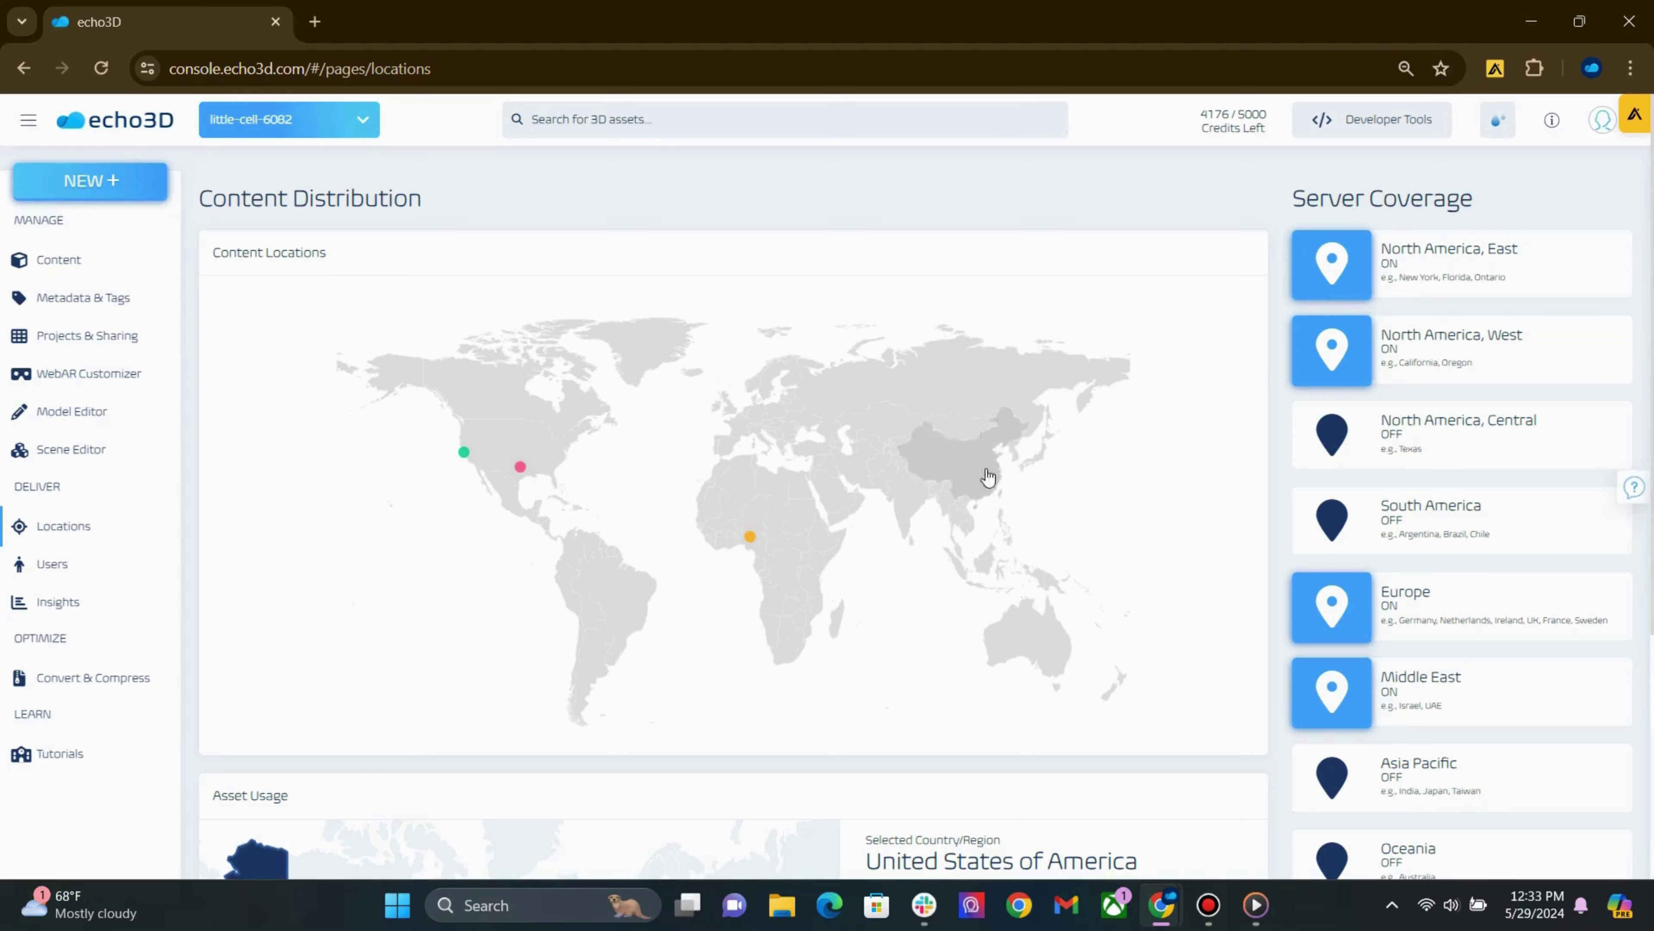
# Step: Review the asset usage by location, and display the AR target of the Moped, motorcycle asset
pyautogui.scroll(-5, 1273, 441)
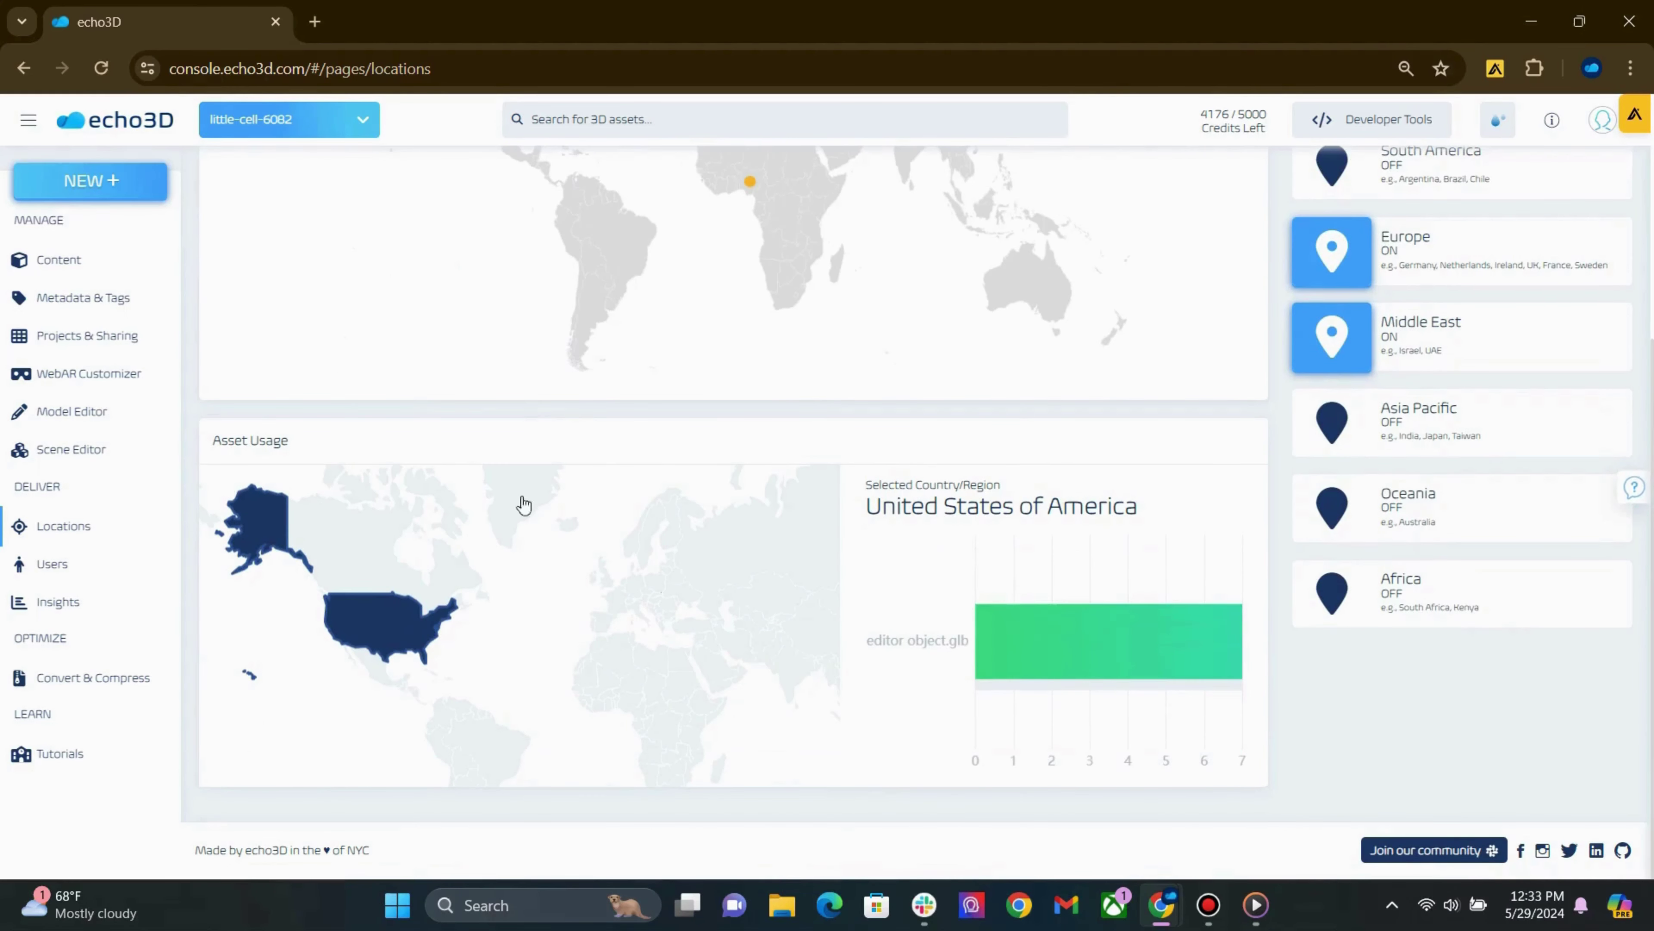
pyautogui.click(79, 262)
pyautogui.click(325, 391)
pyautogui.click(314, 514)
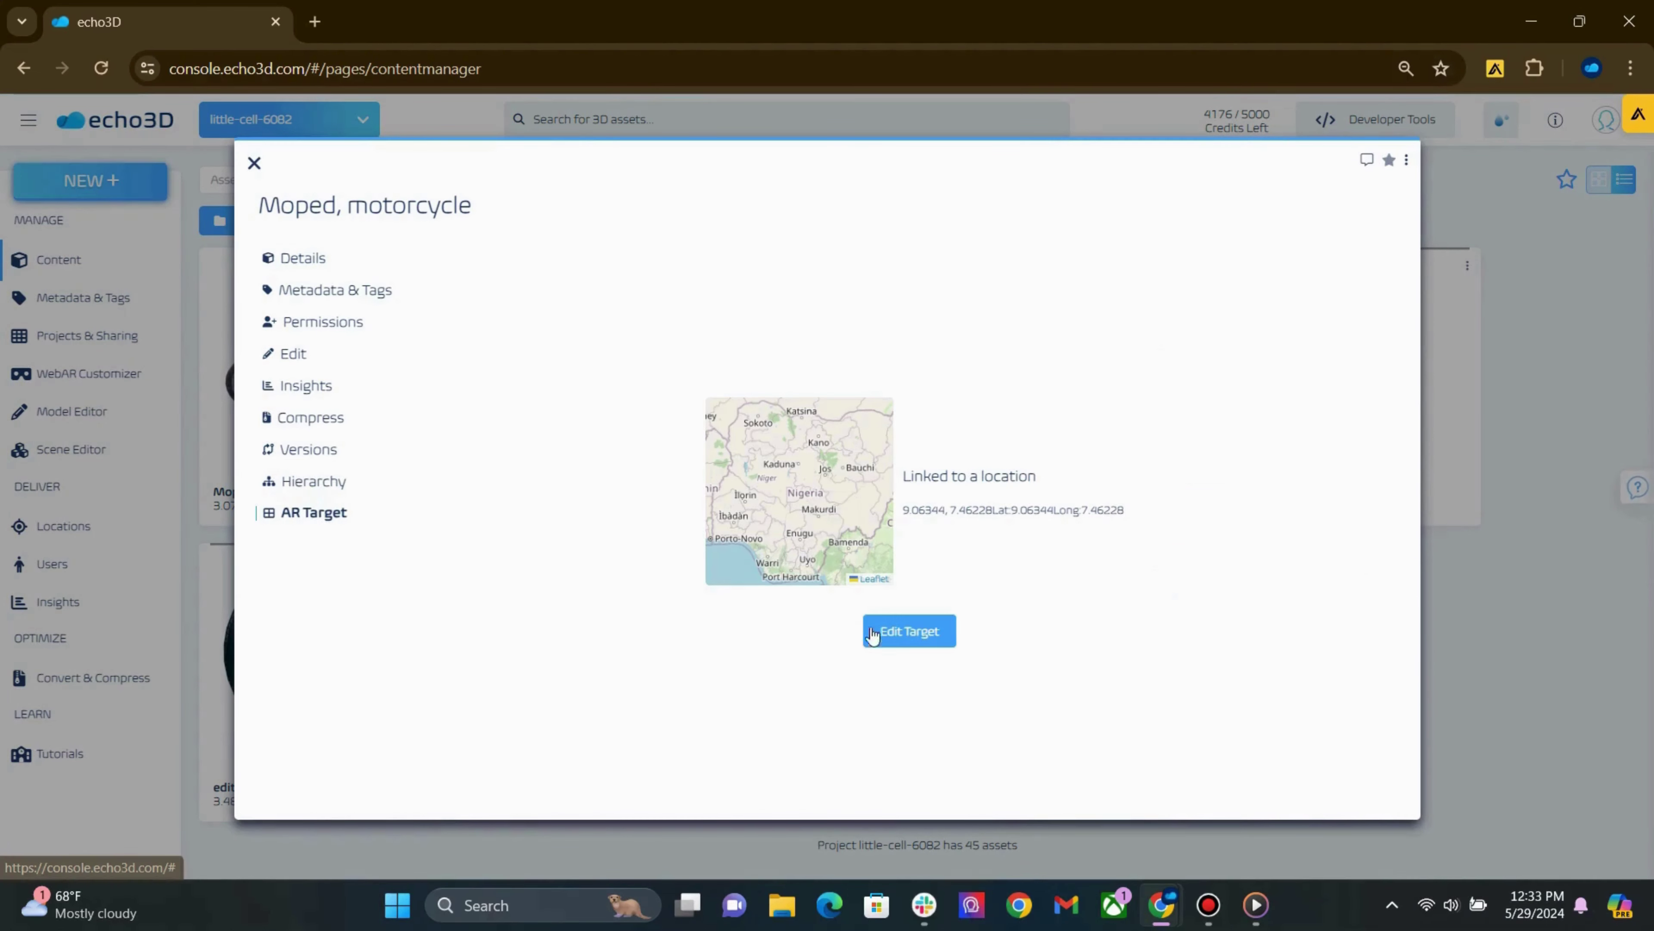
# Step: Compare the Anywhere, Specific location and On an image target options for Moped, motorcycle, cancel the edit, and close the asset
pyautogui.click(885, 639)
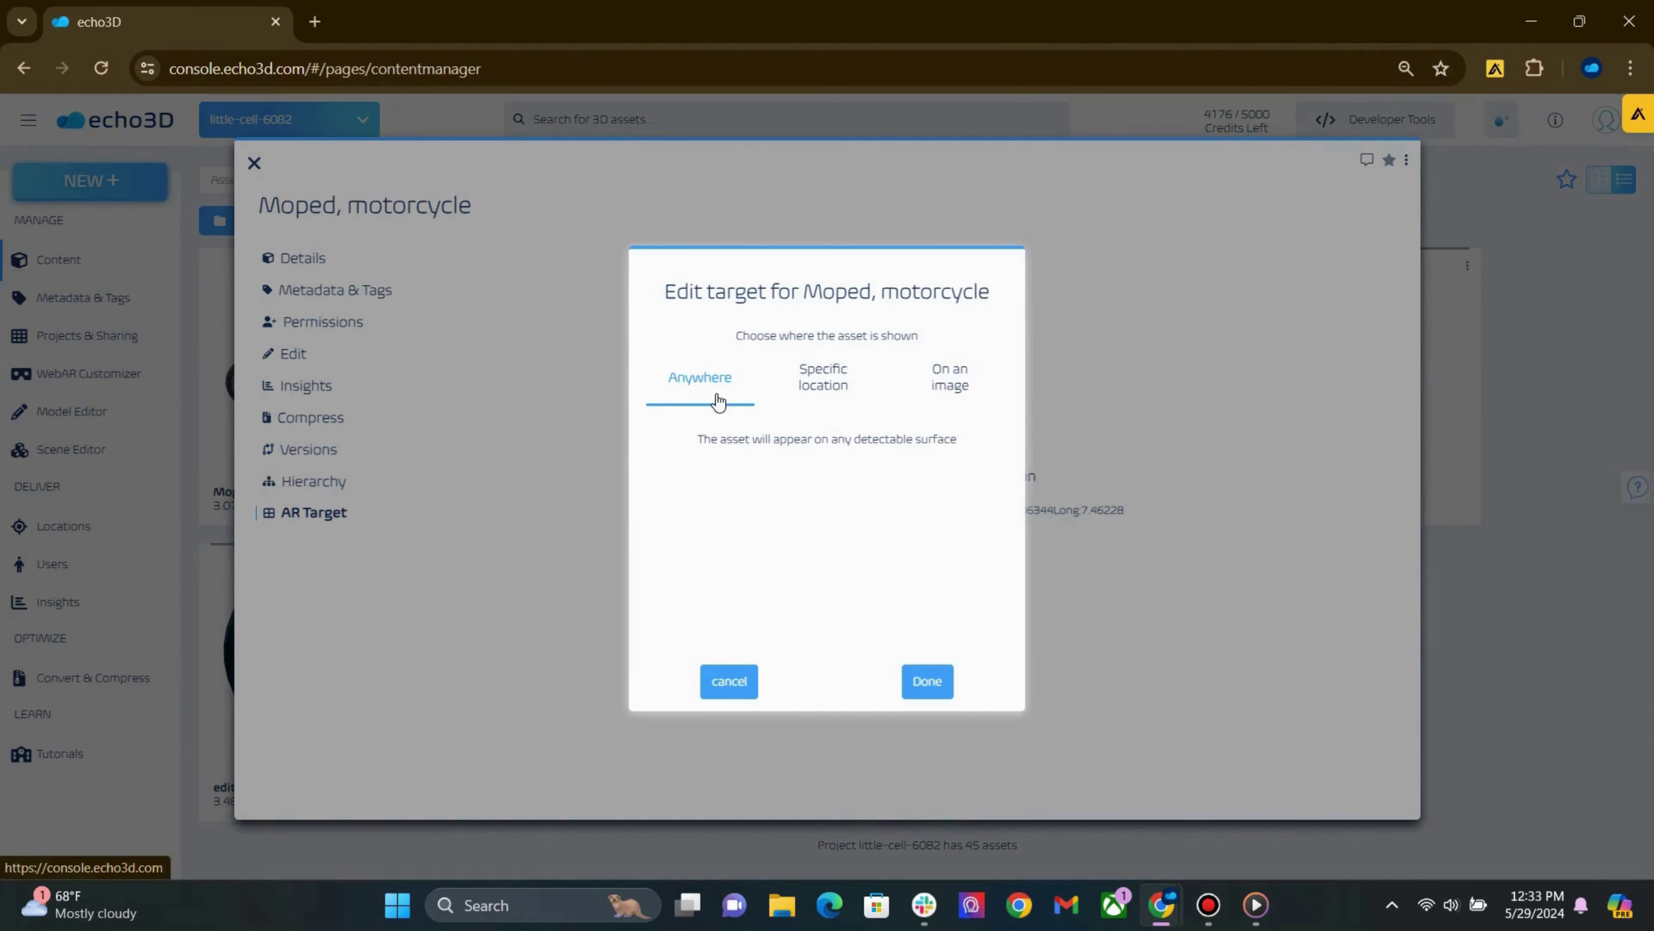
pyautogui.click(789, 384)
pyautogui.click(979, 377)
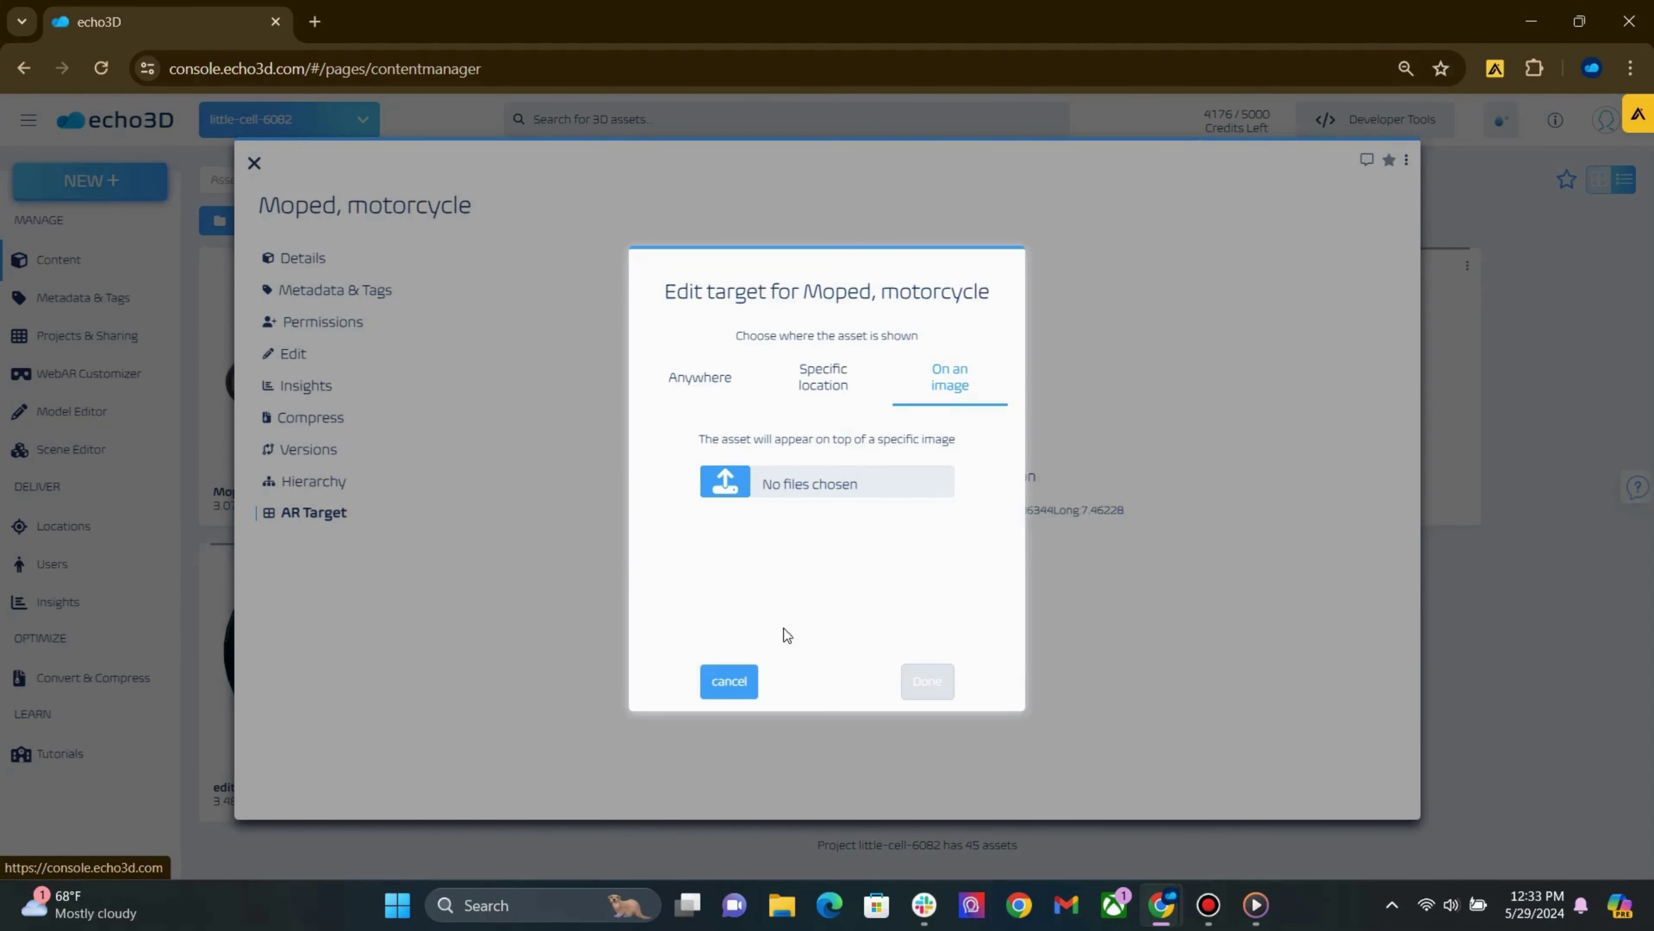
pyautogui.click(718, 691)
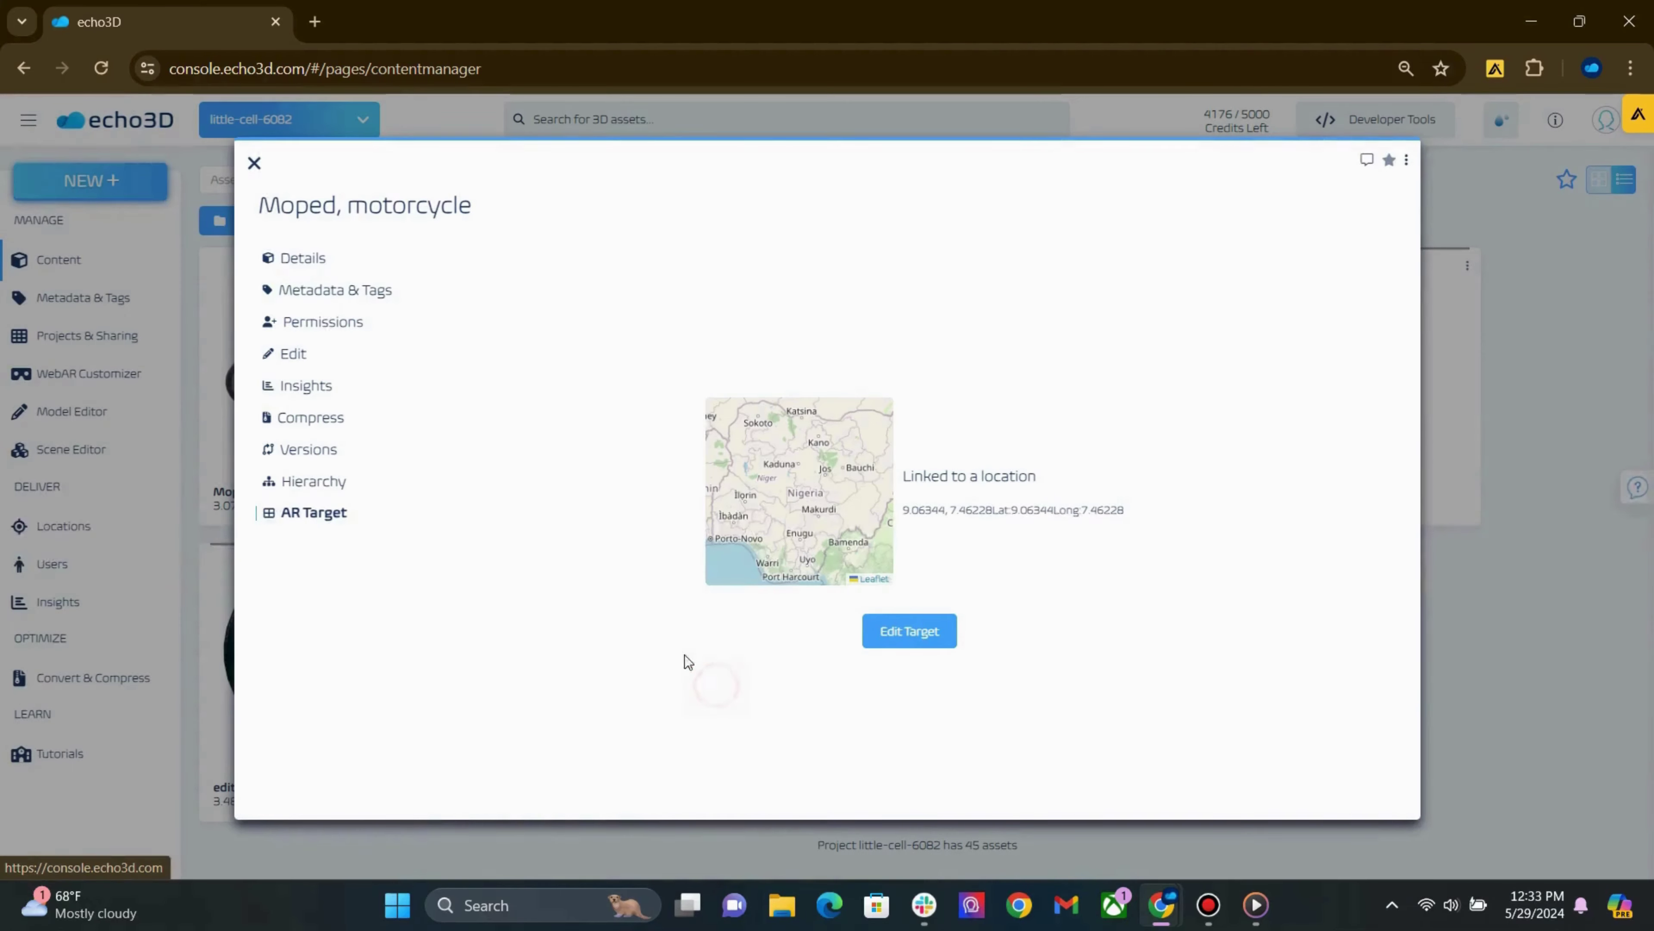
pyautogui.click(254, 164)
# Step: View the users distribution, and review the project insights including the usage history and project history
pyautogui.click(63, 572)
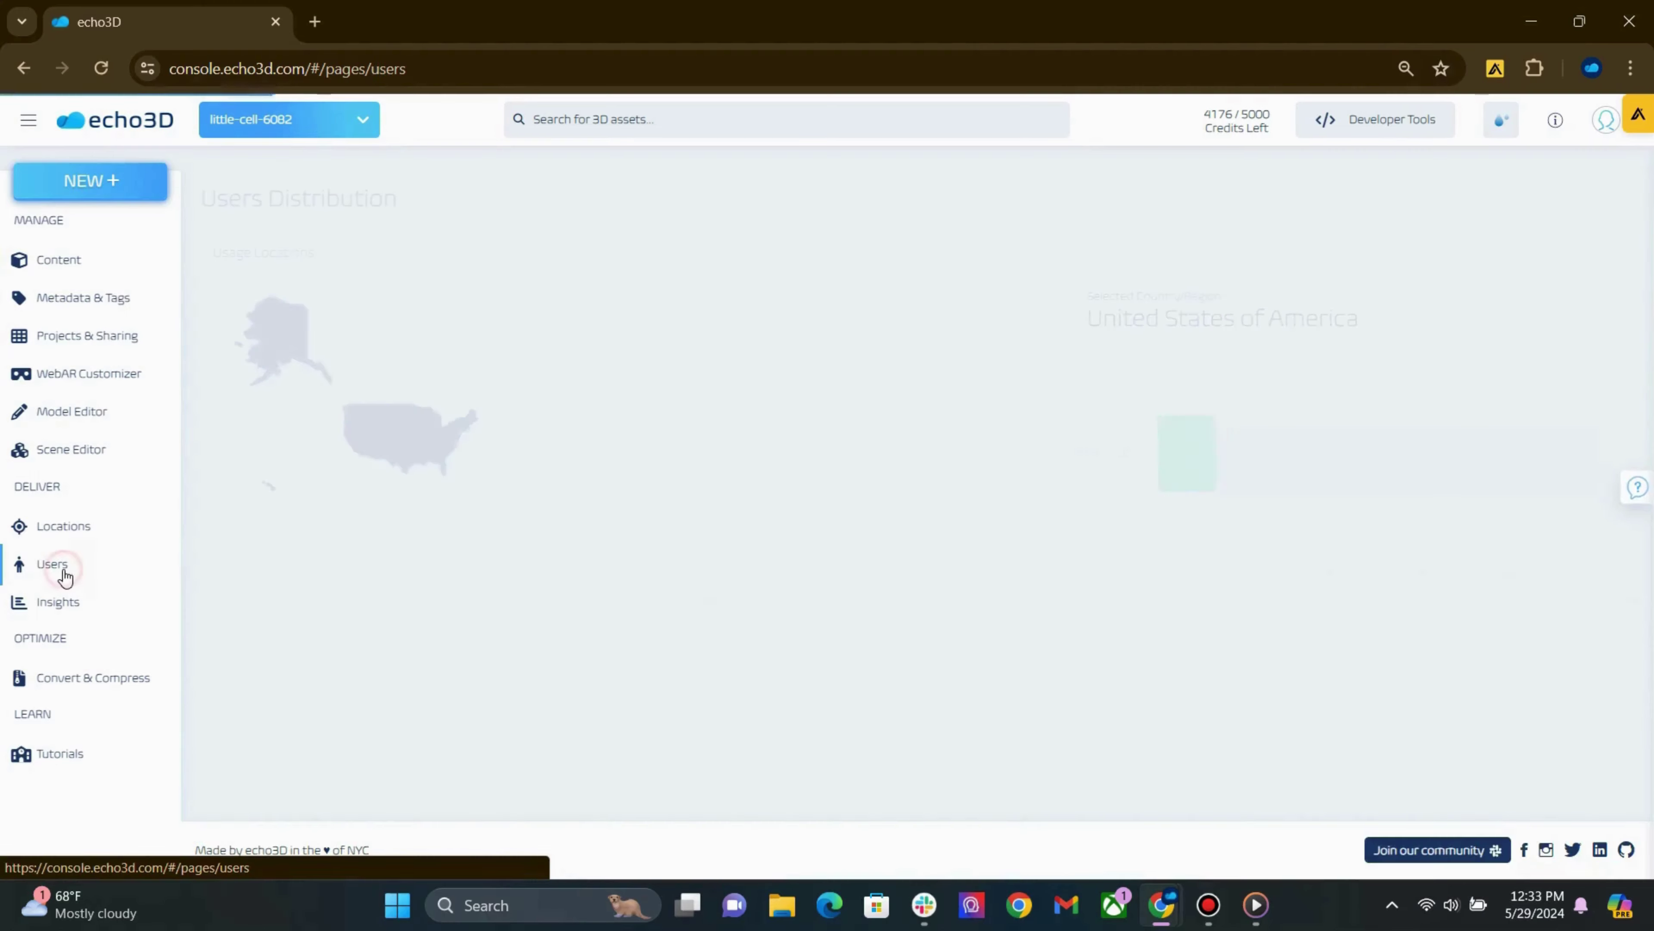
pyautogui.click(68, 609)
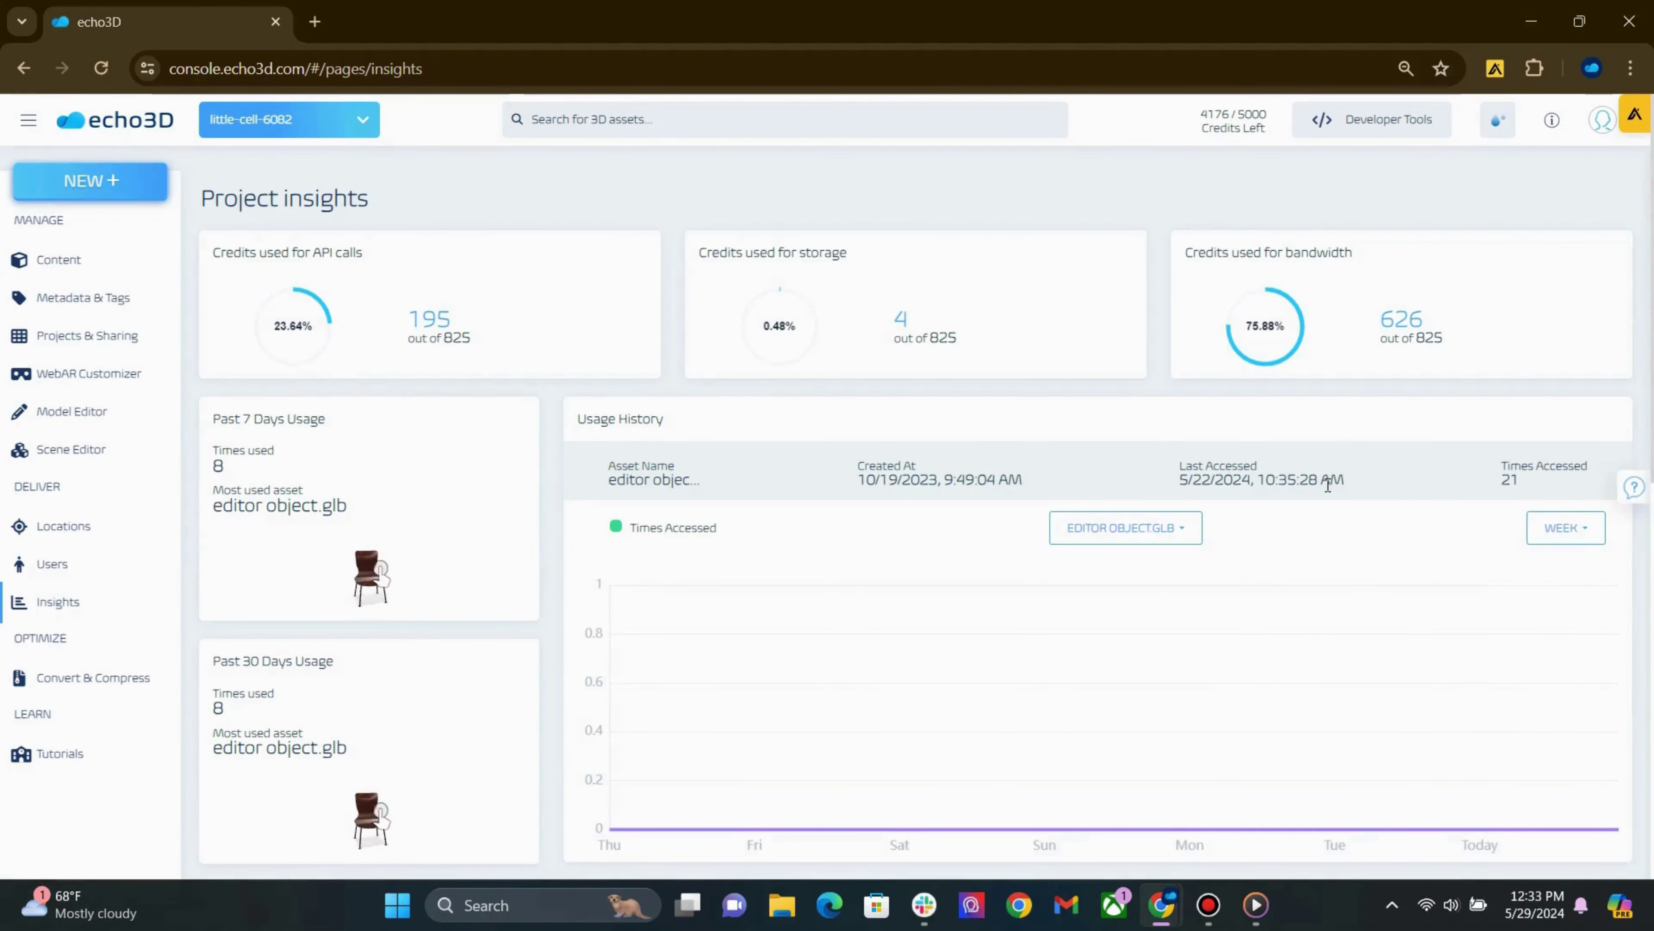
pyautogui.scroll(-3, 1328, 488)
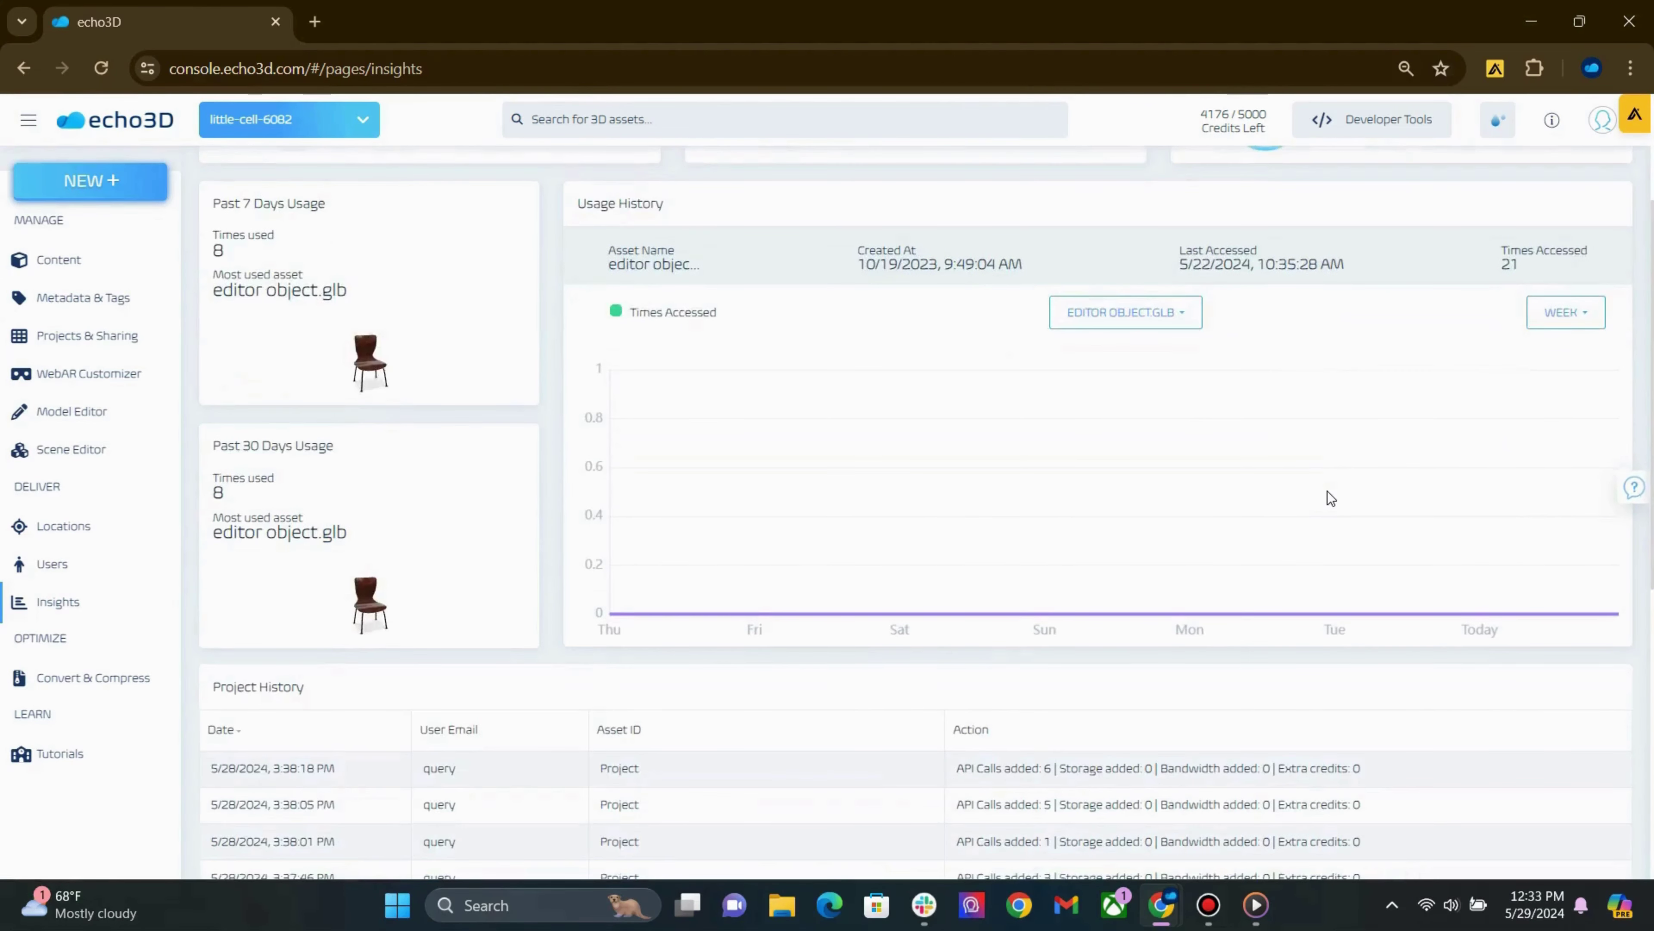
# Step: Examine the project history entries further down the insights page
pyautogui.scroll(-5, 1329, 488)
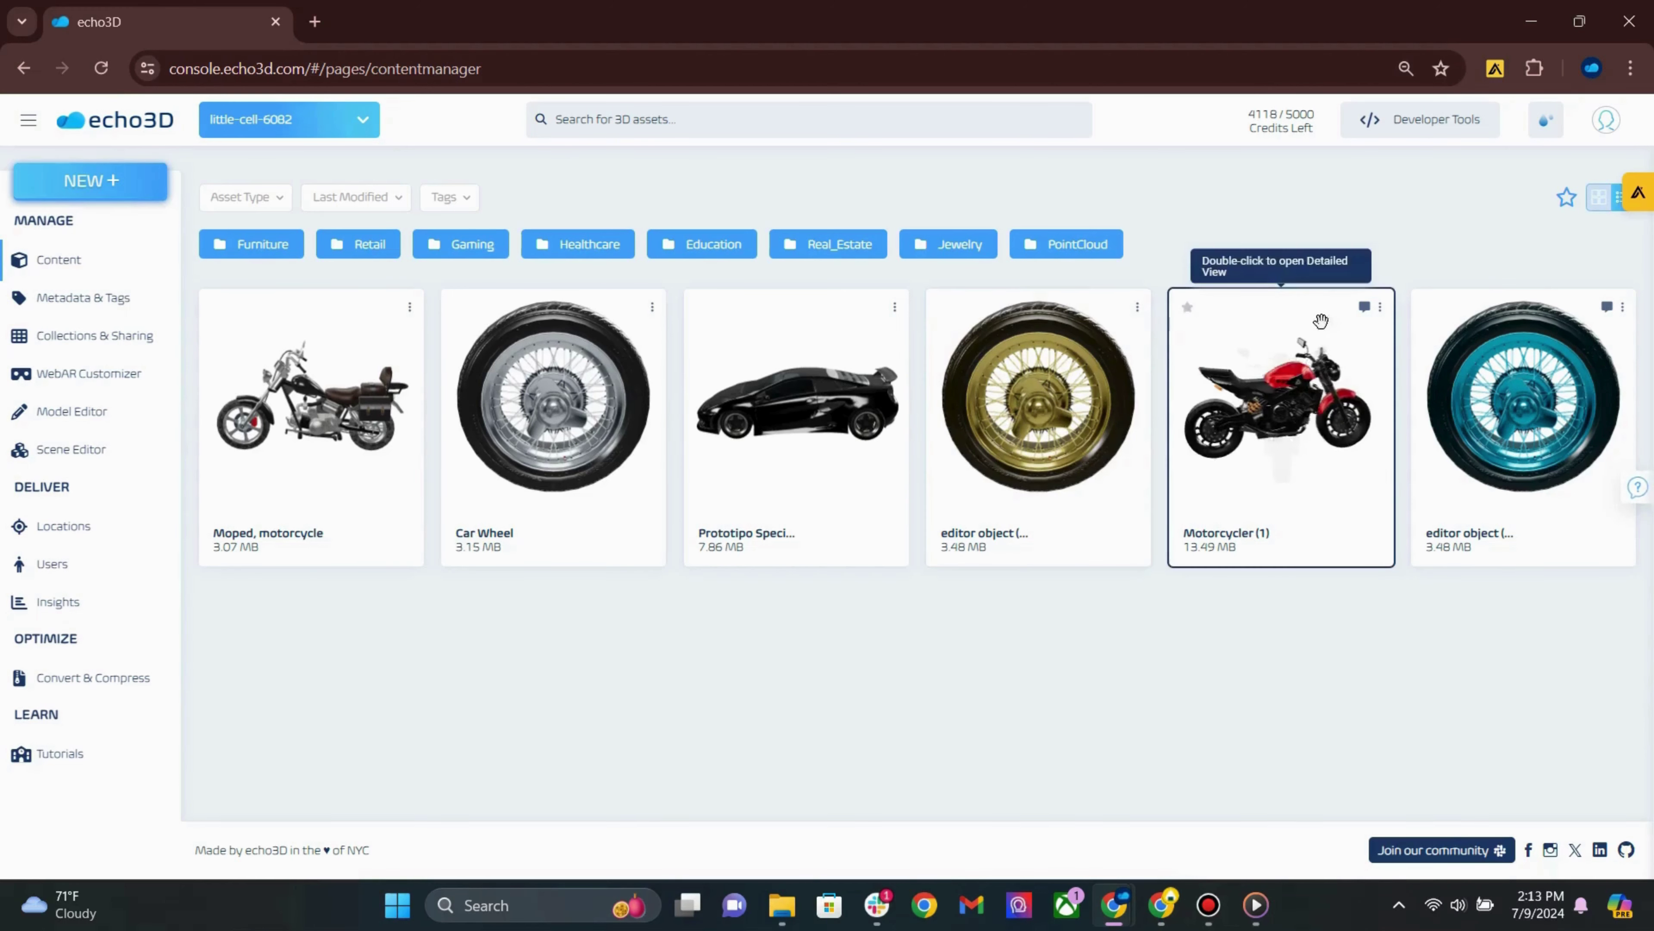
# Step: View the discussion on Motorcycler (1), list the collaborators available to mention, and switch to the asset's activity
pyautogui.click(1367, 307)
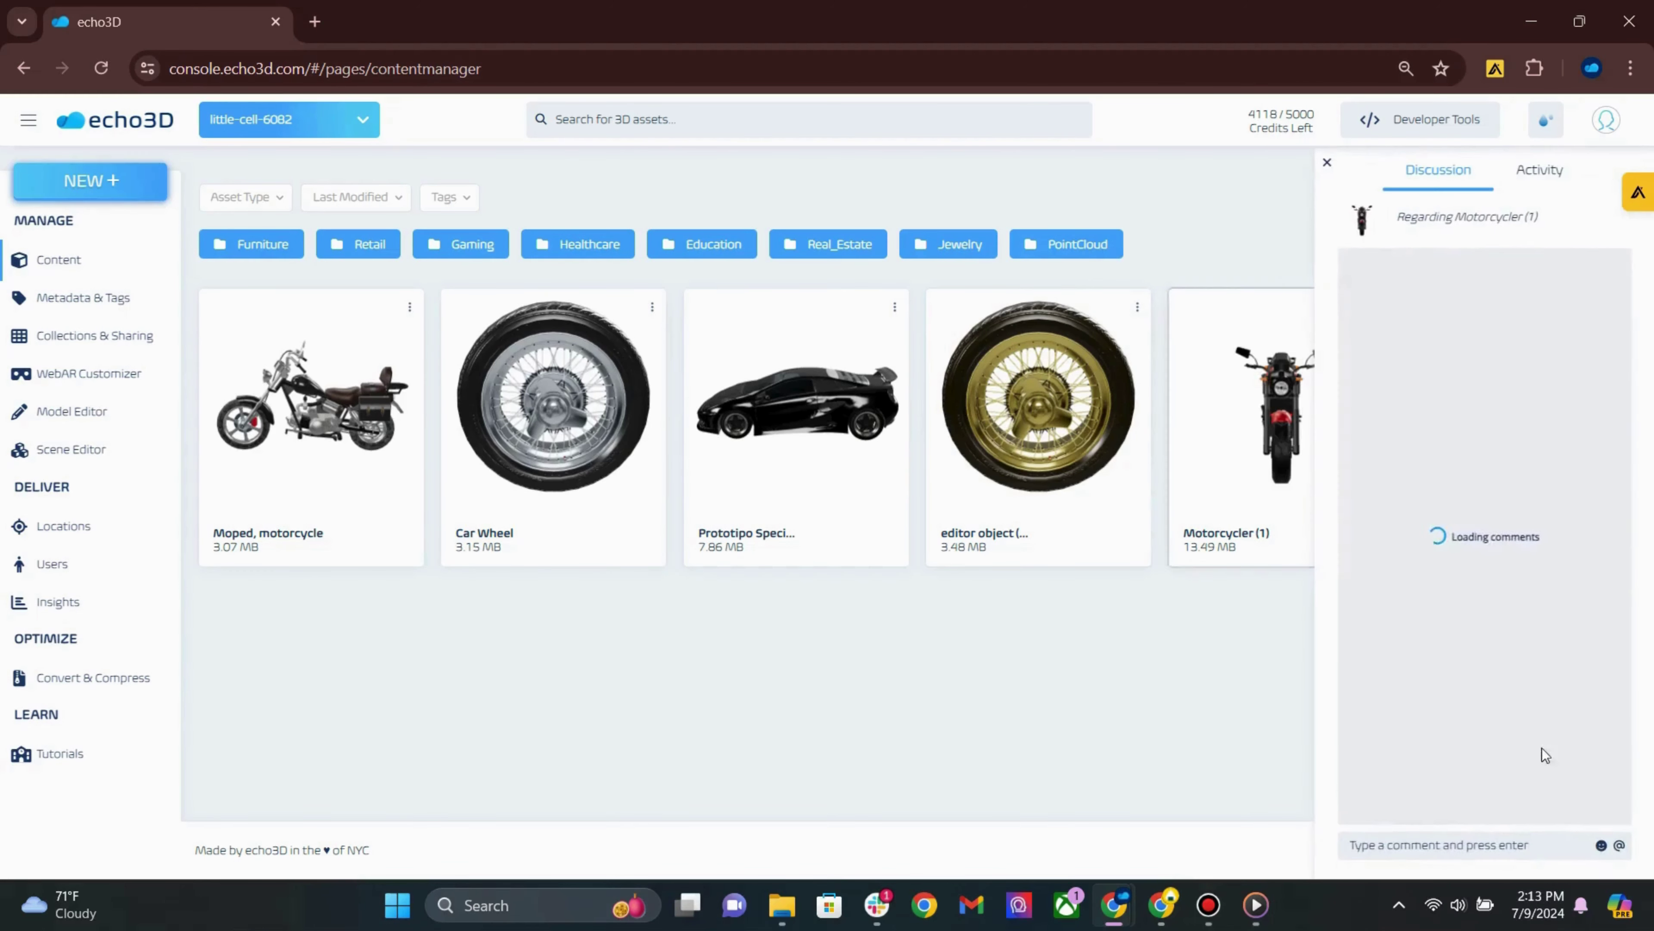
pyautogui.click(1620, 845)
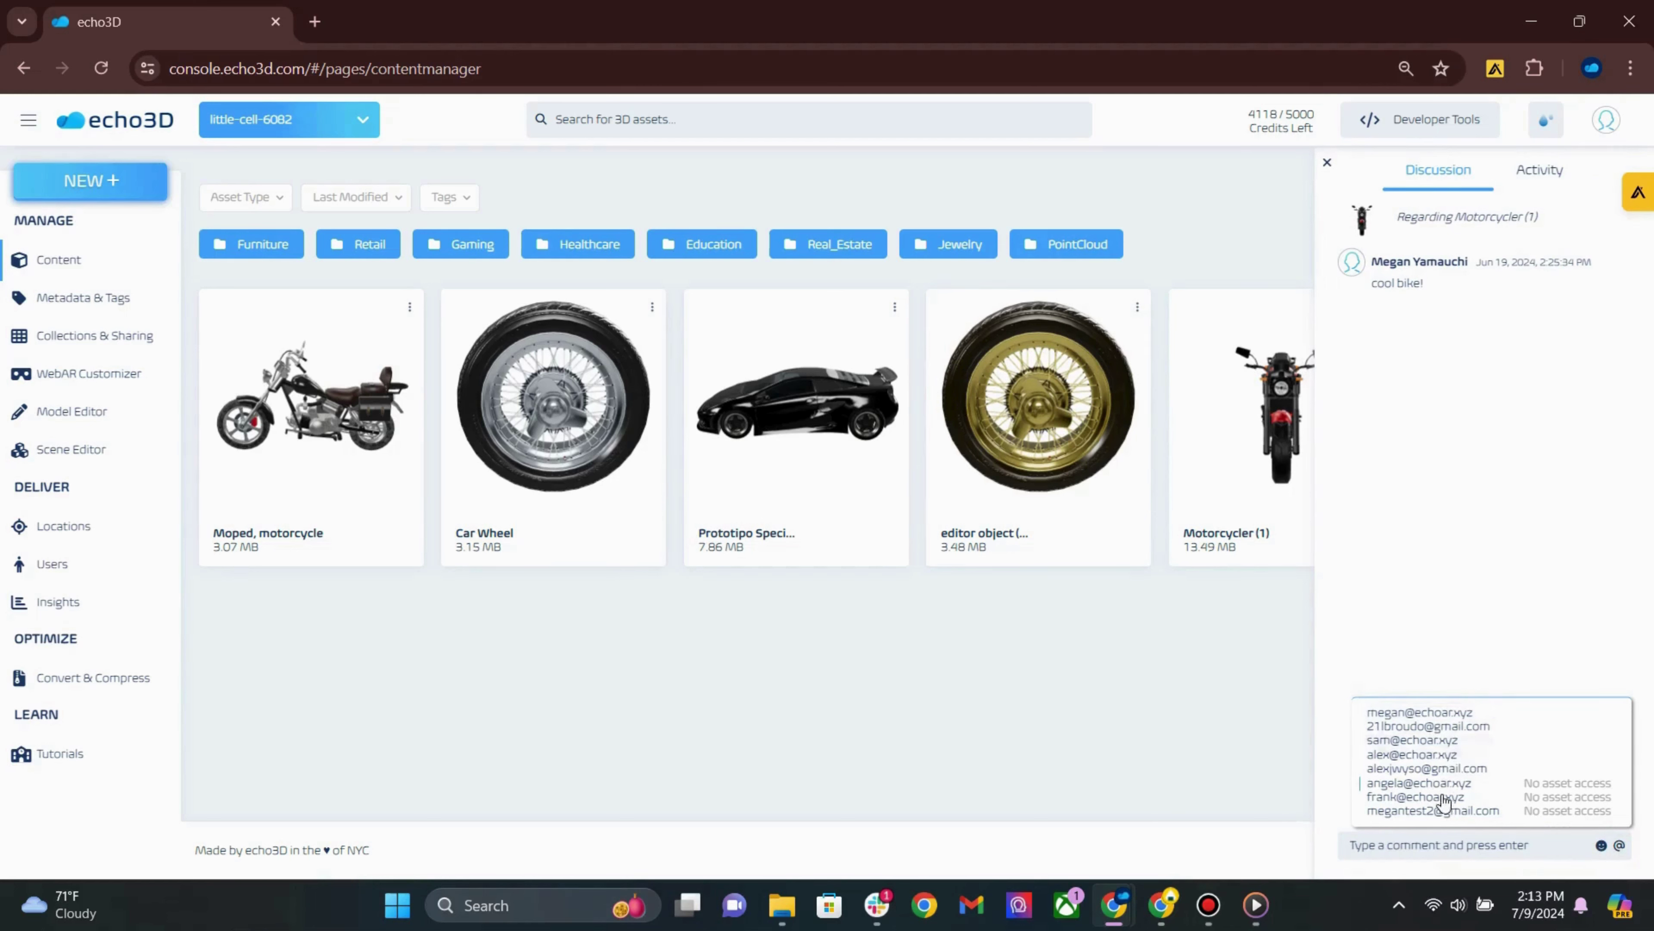
pyautogui.click(1535, 172)
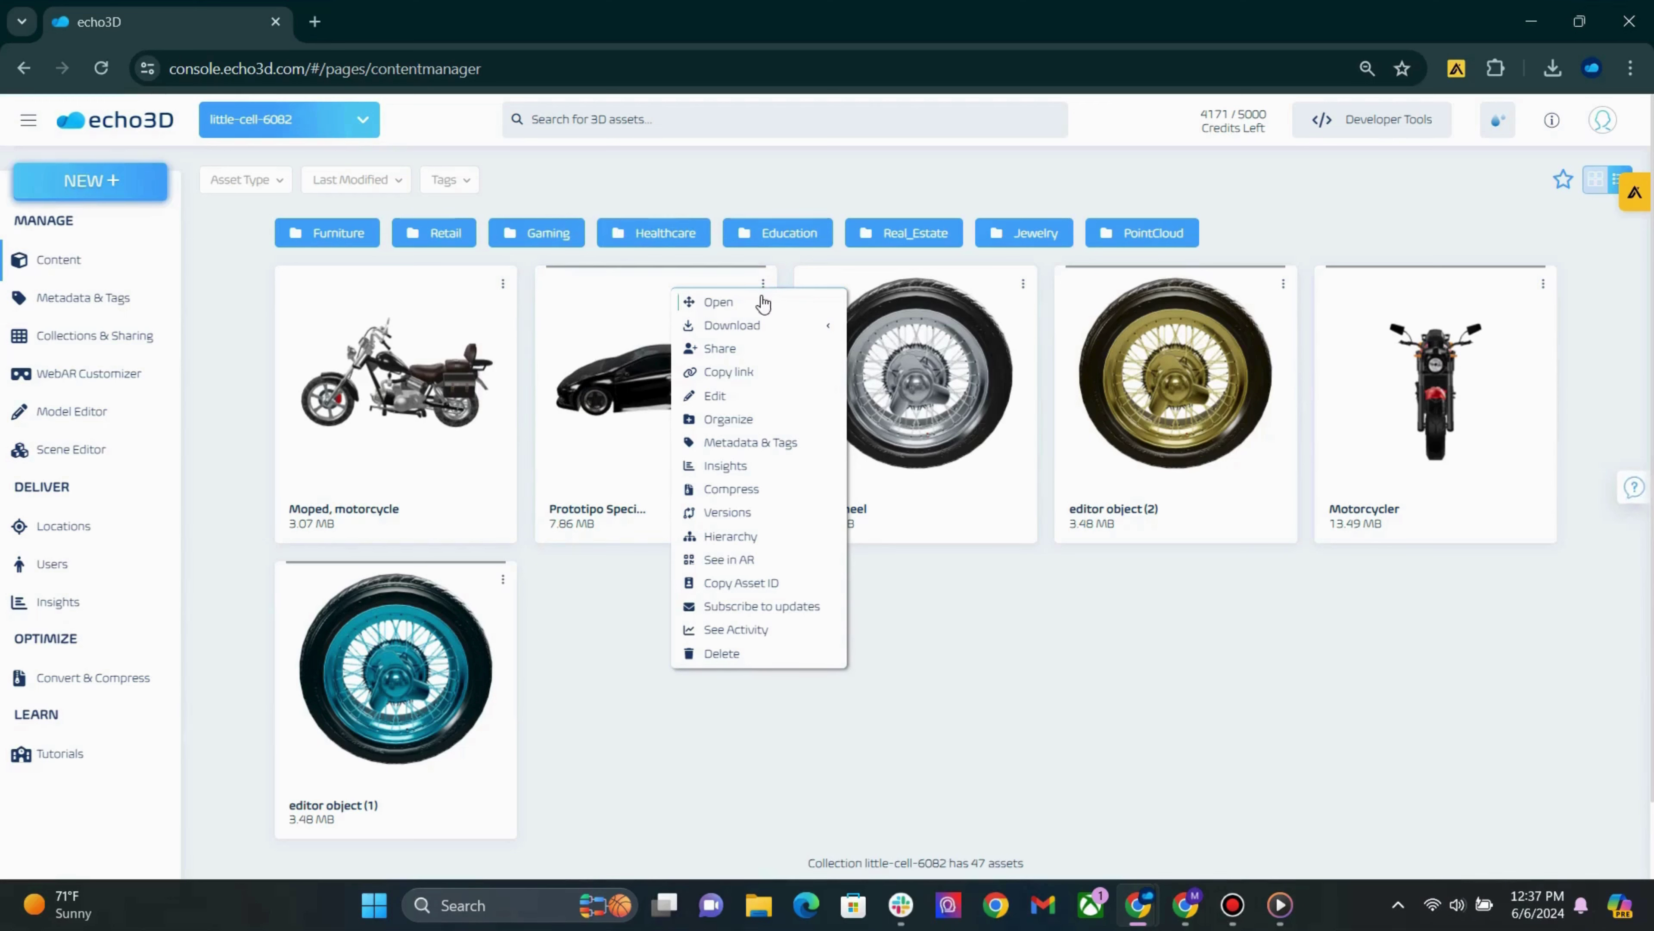
# Step: Copy the link of the Prototipo Speciale '95 asset, and display its QR code for seeing it on the floor in AR
pyautogui.click(719, 372)
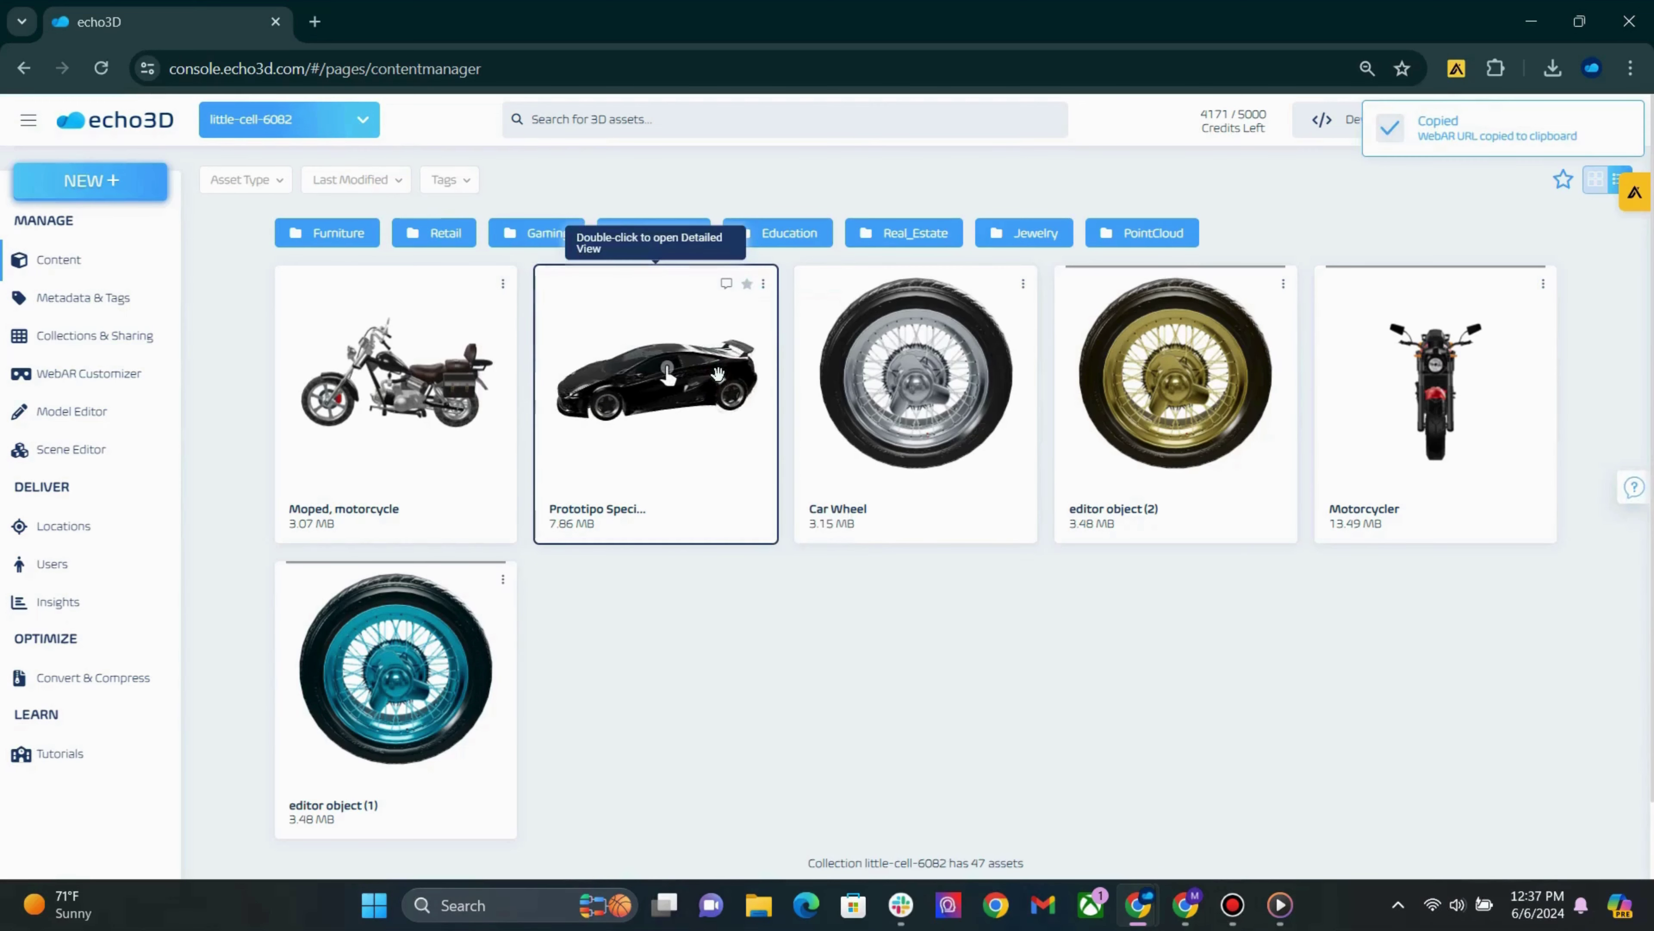
pyautogui.click(764, 285)
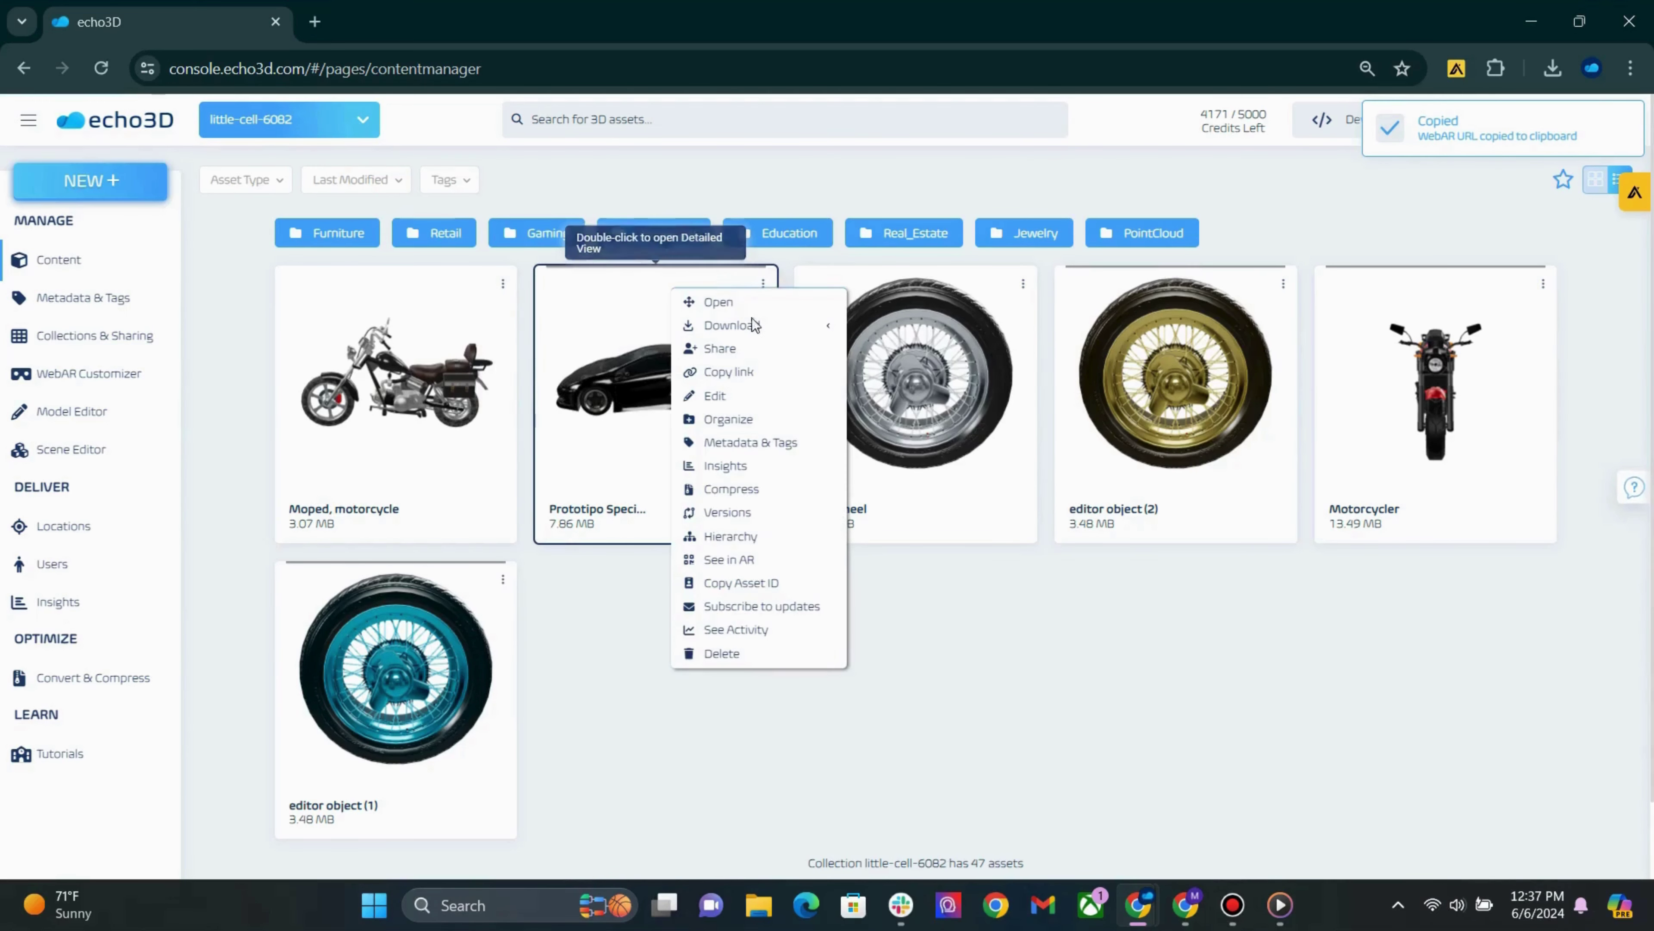
pyautogui.click(729, 559)
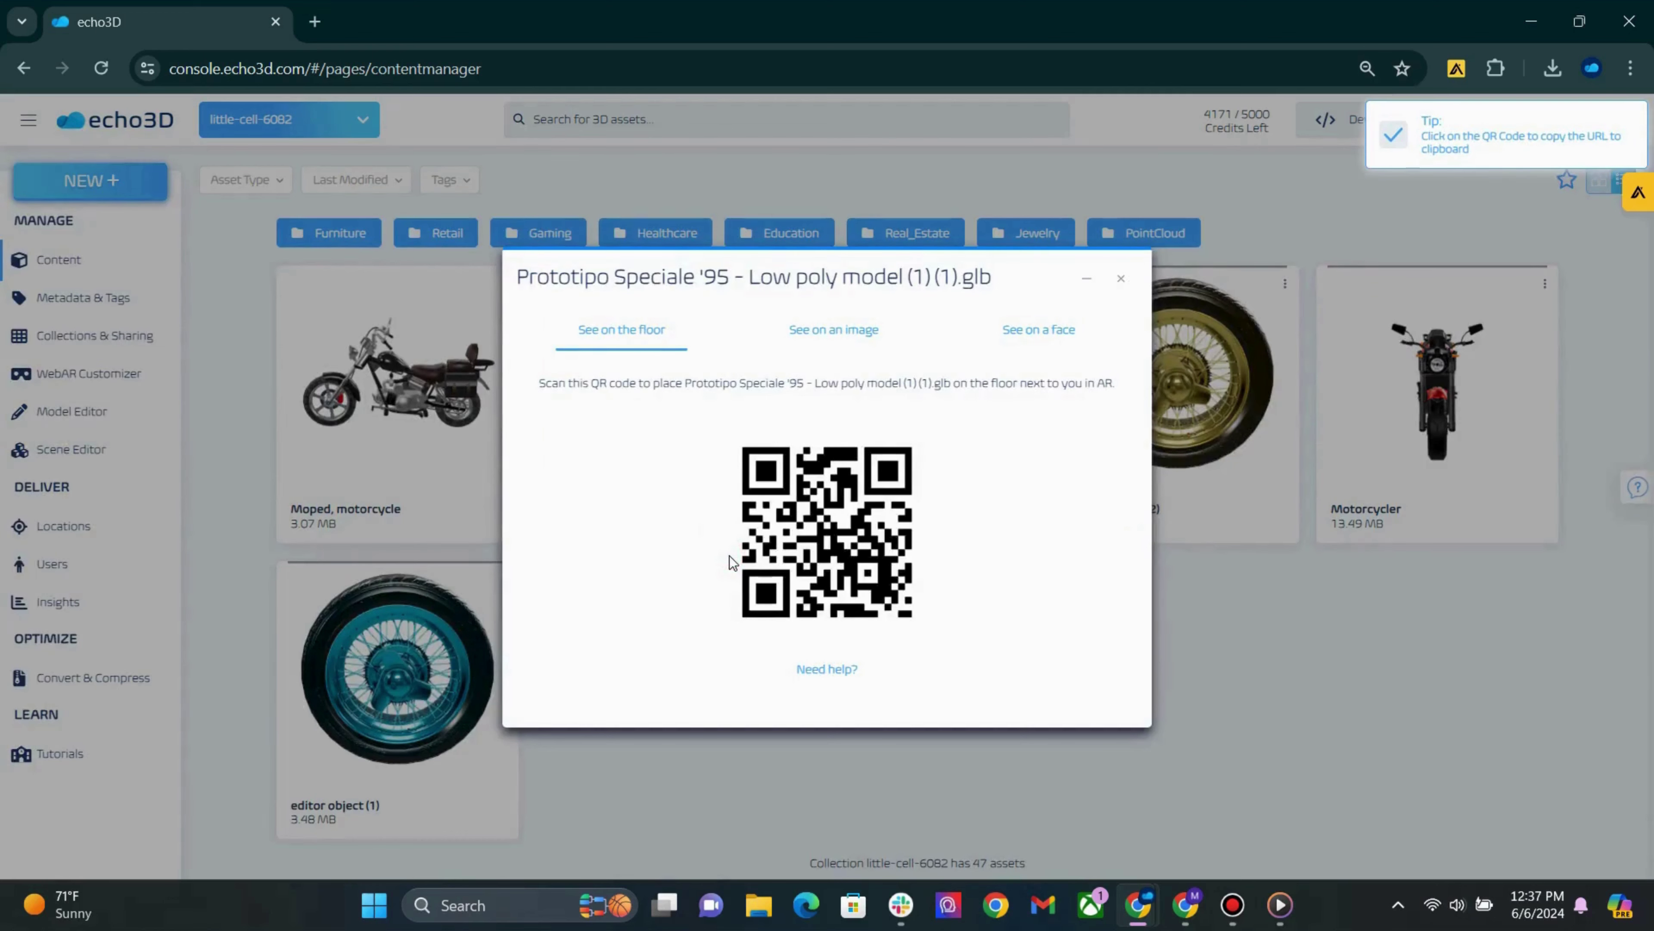